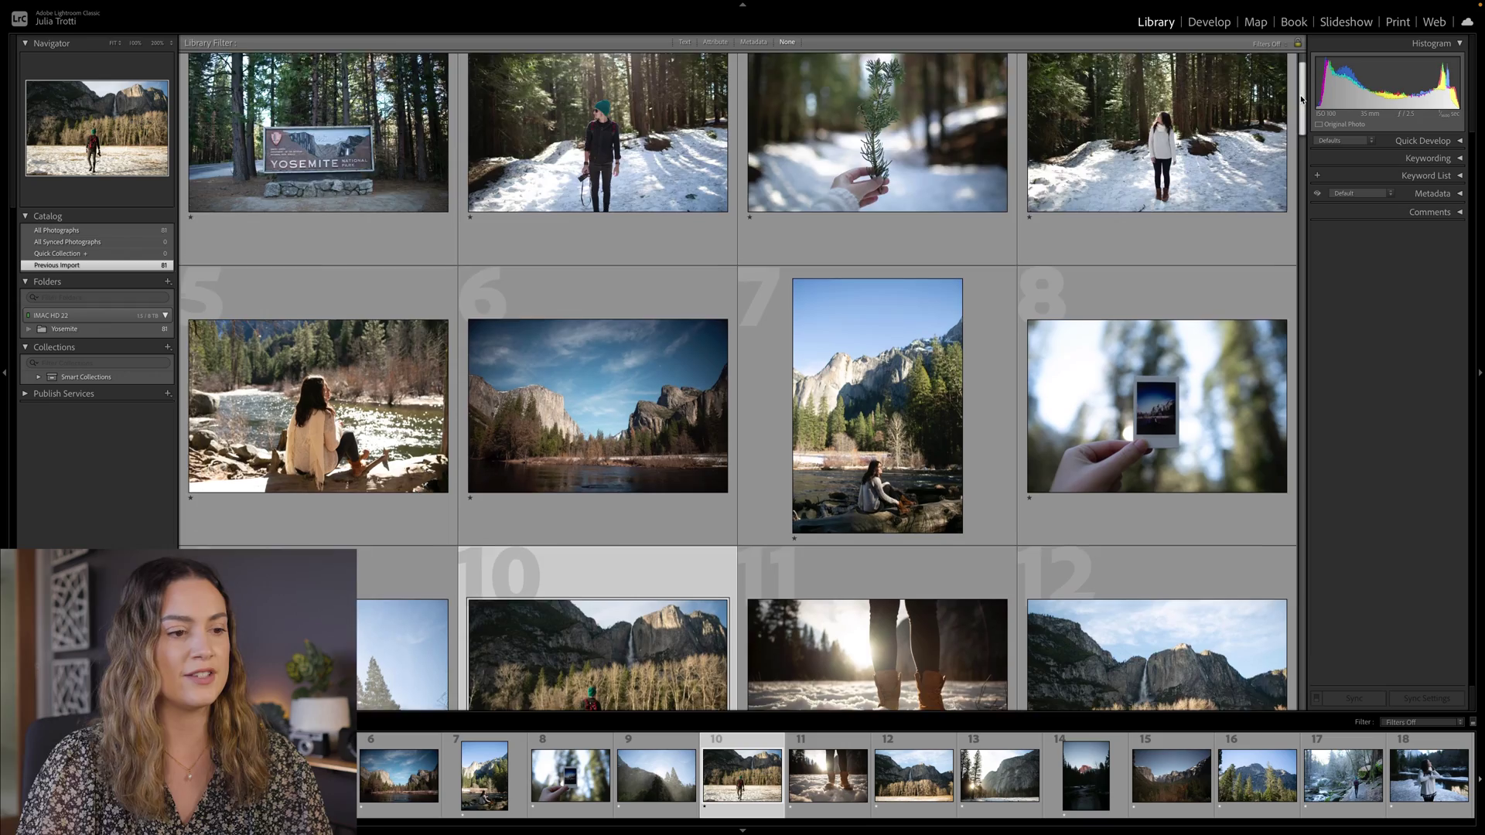
Begin a new personal AI profile of the Lite Personal AI Profile type.
{"action": "scroll", "coordinate": [1308, 126], "scroll_direction": "down", "scroll_amount": 5}
{"action": "left_click_drag", "start_coordinate": [1308, 127], "coordinate": [1310, 154]}
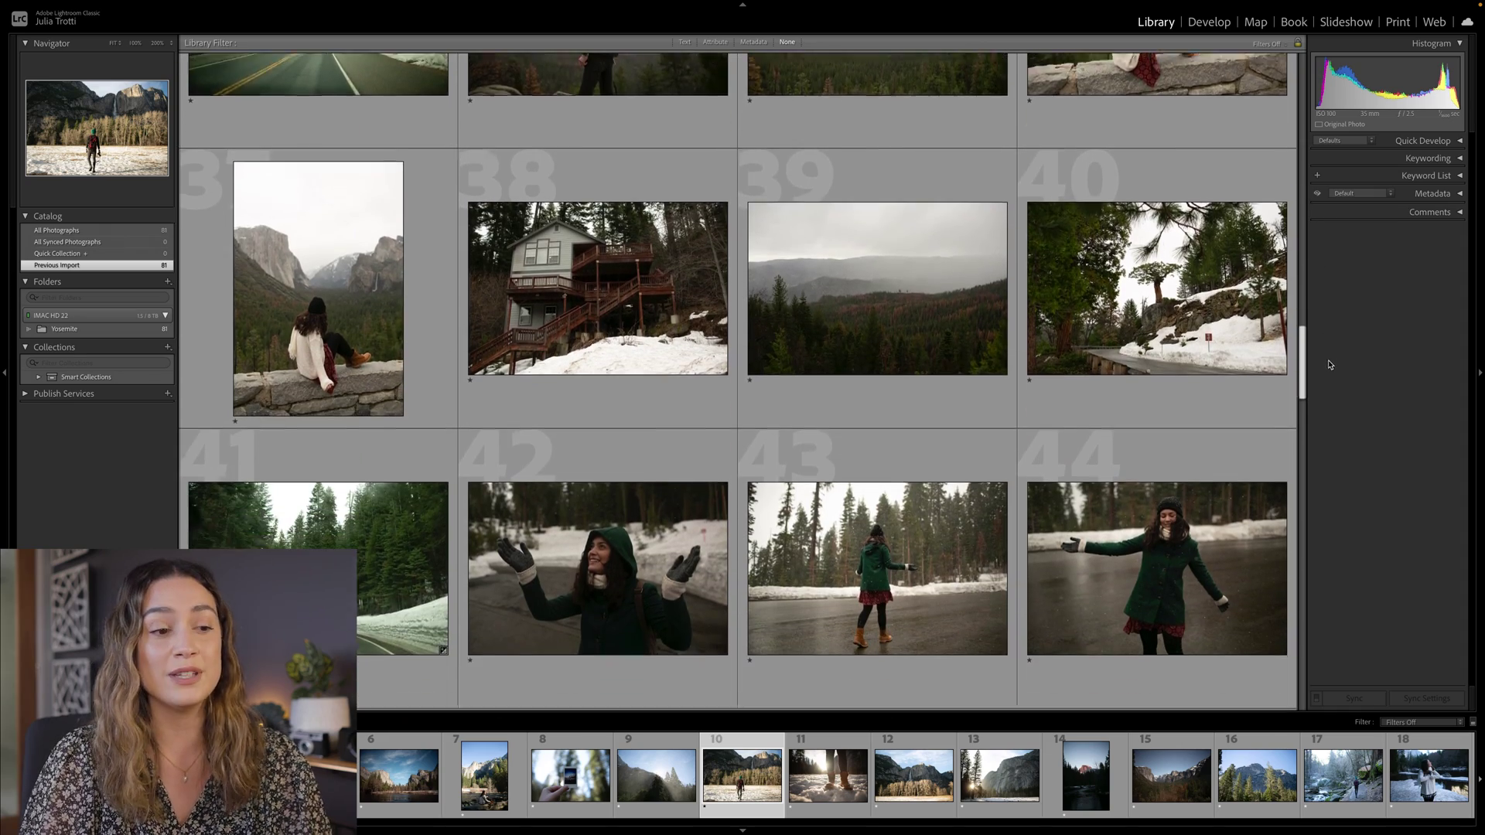
{"action": "left_click_drag", "start_coordinate": [1329, 365], "coordinate": [1320, 660]}
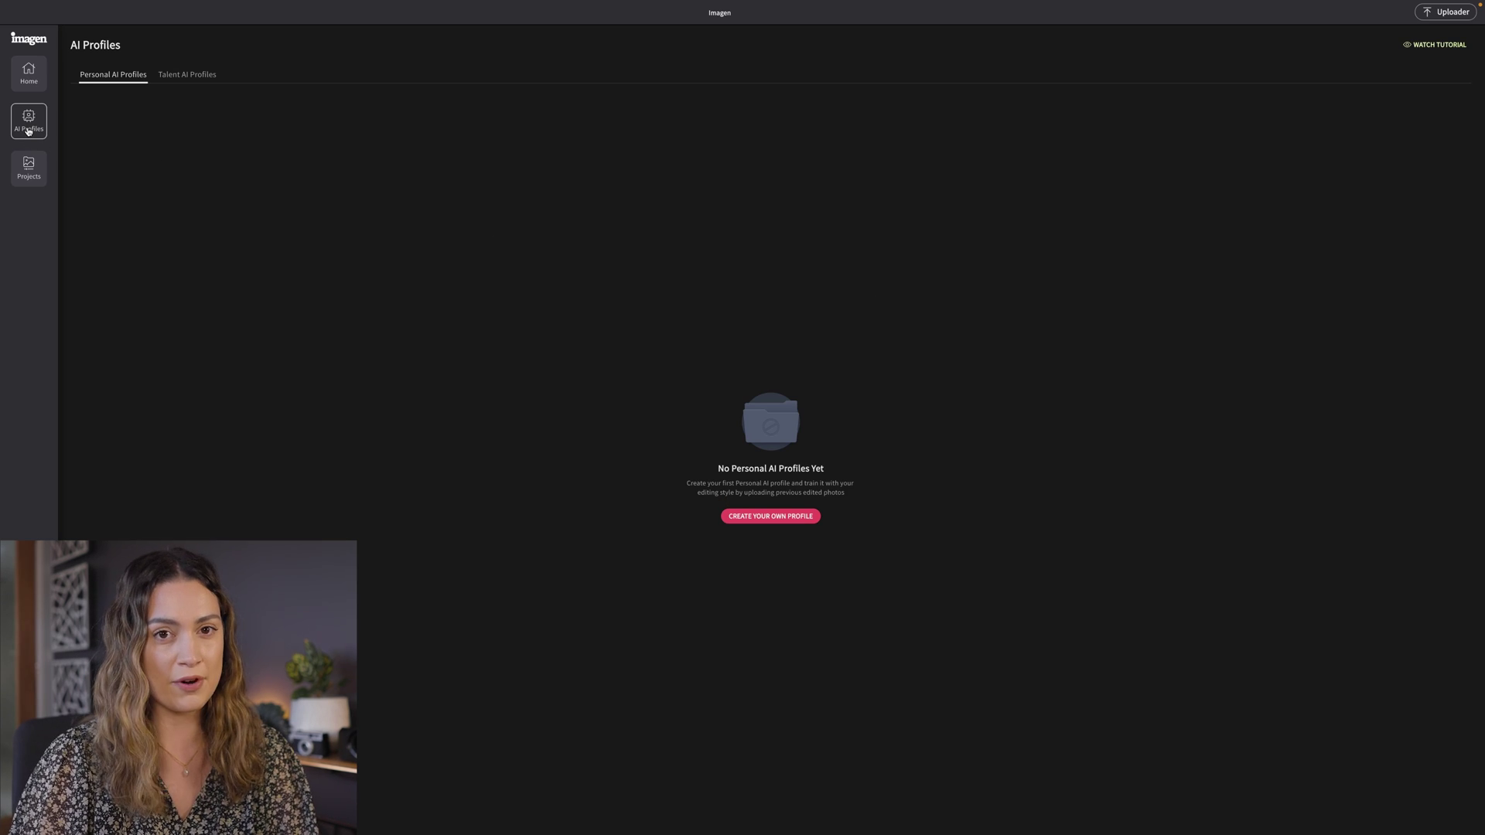
{"action": "left_click", "coordinate": [762, 517]}
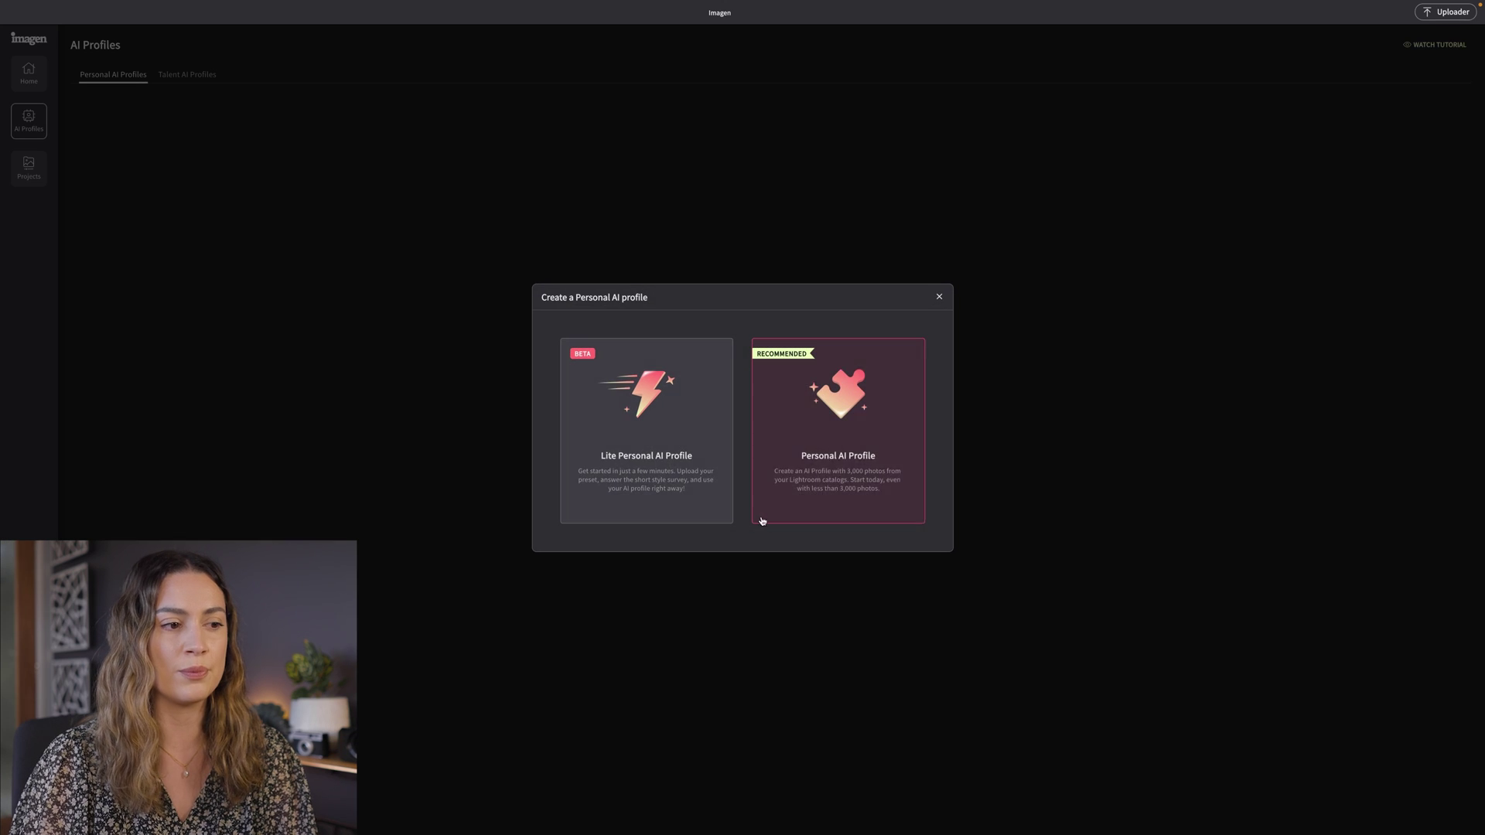
{"action": "left_click", "coordinate": [649, 483]}
{"action": "left_click", "coordinate": [524, 394]}
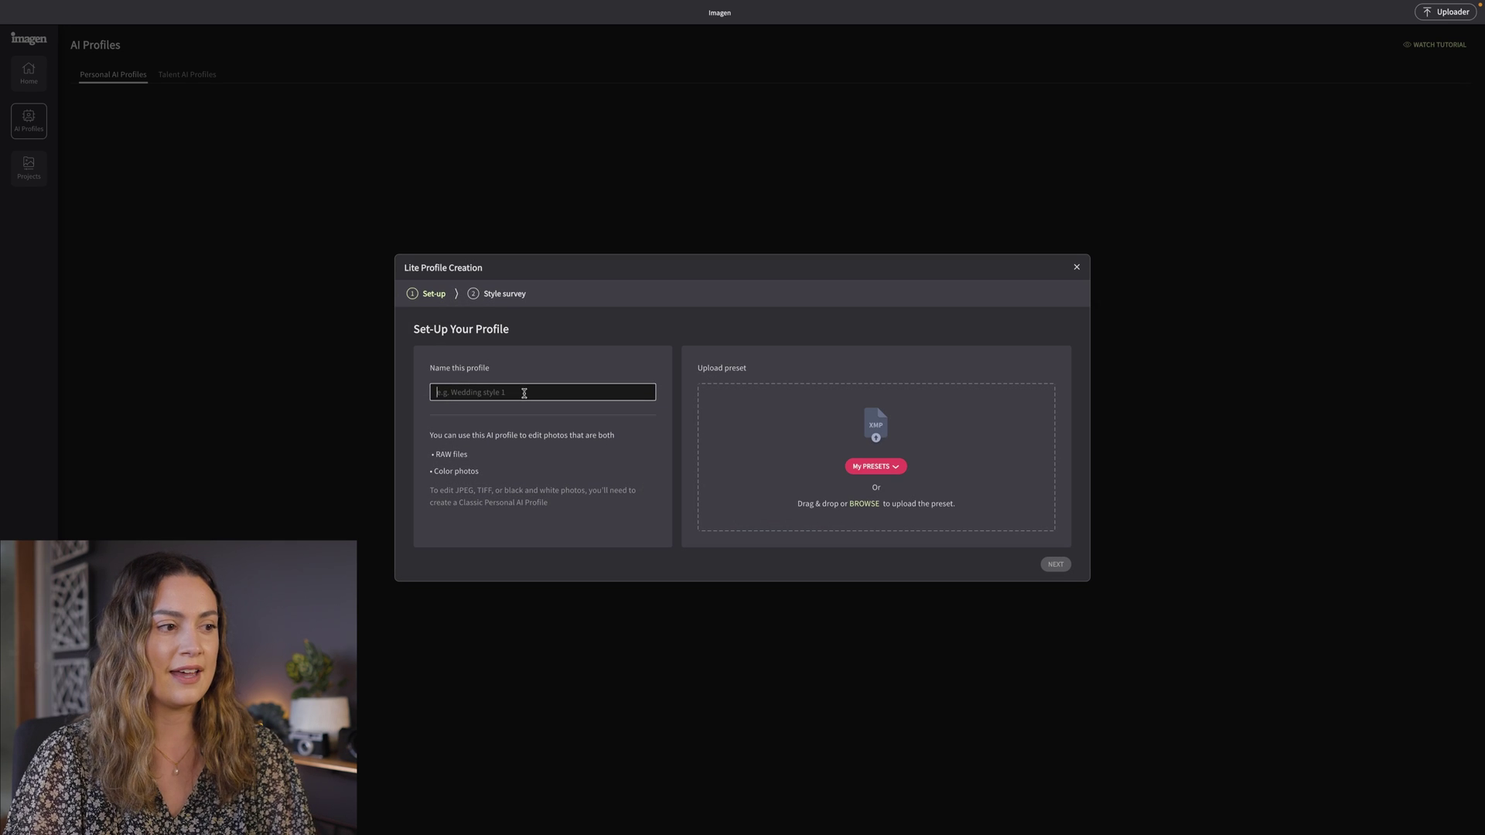
Name the profile Amalfi, load the amalfi.xmp preset, and continue to the style survey.
{"action": "type", "text": "Amalfi"}
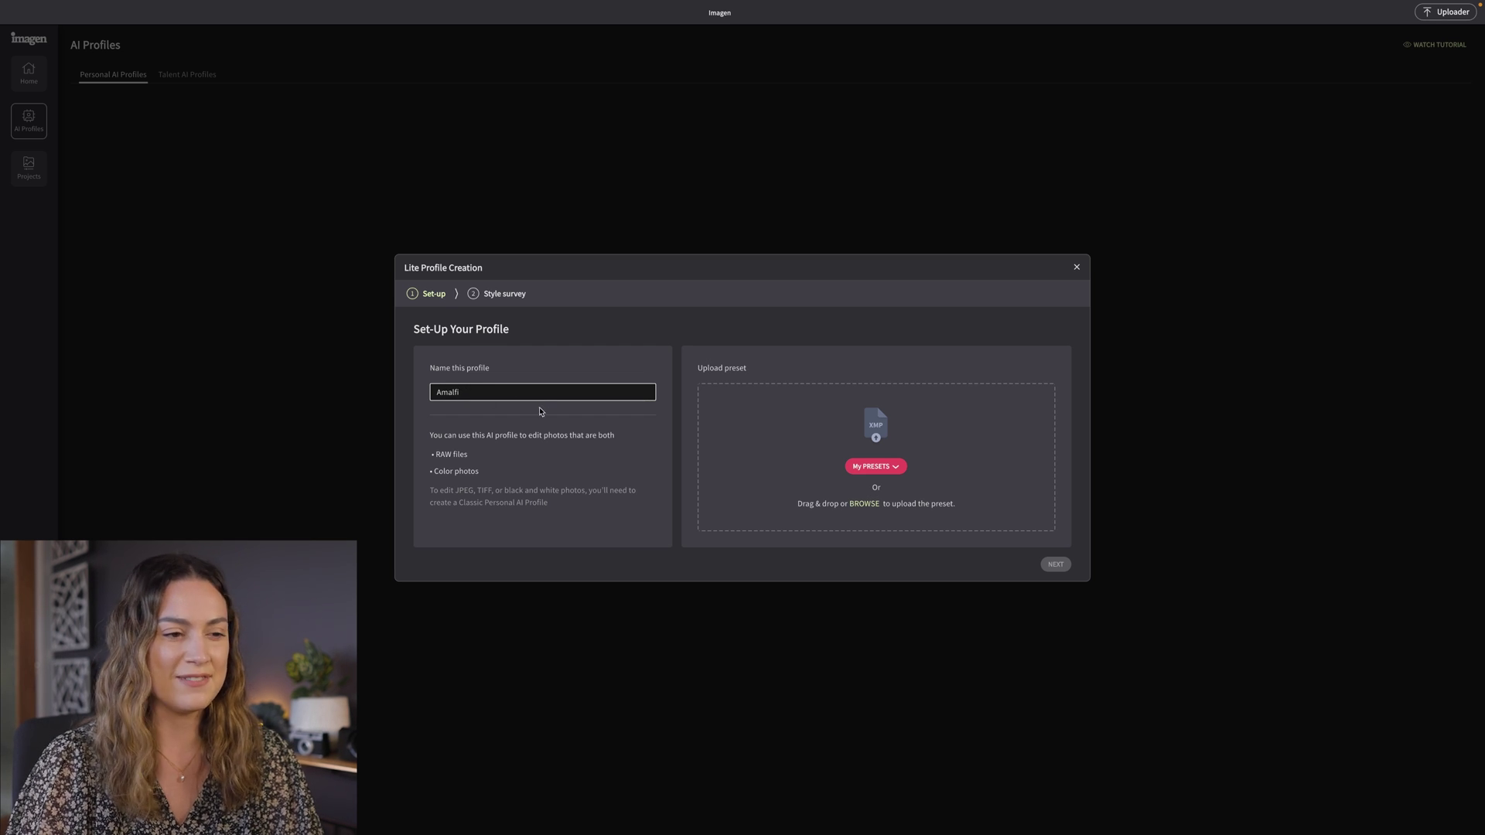
{"action": "left_click", "coordinate": [864, 505]}
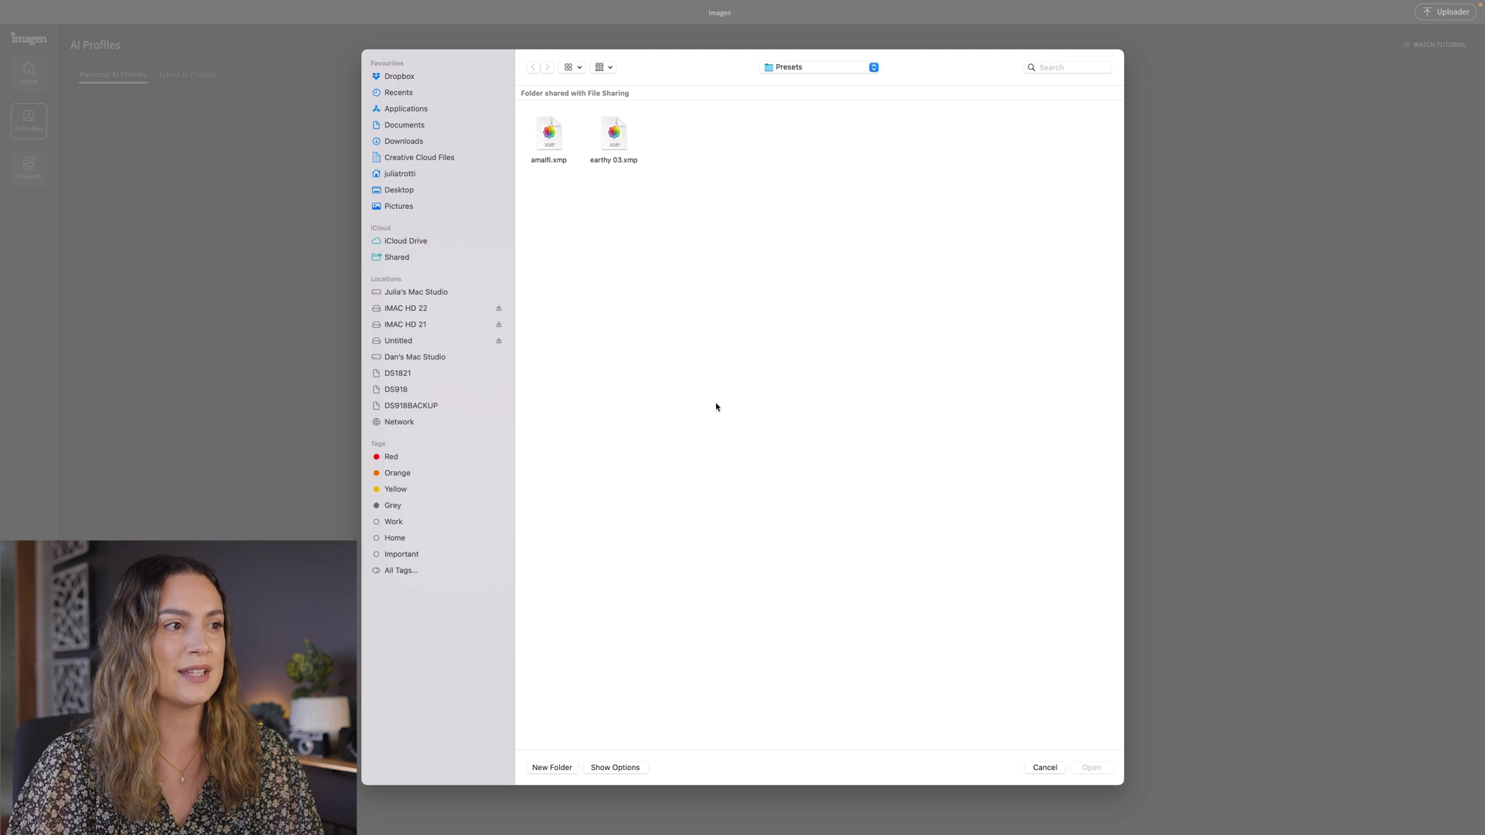
{"action": "double_click", "coordinate": [551, 133]}
{"action": "left_click", "coordinate": [1057, 569]}
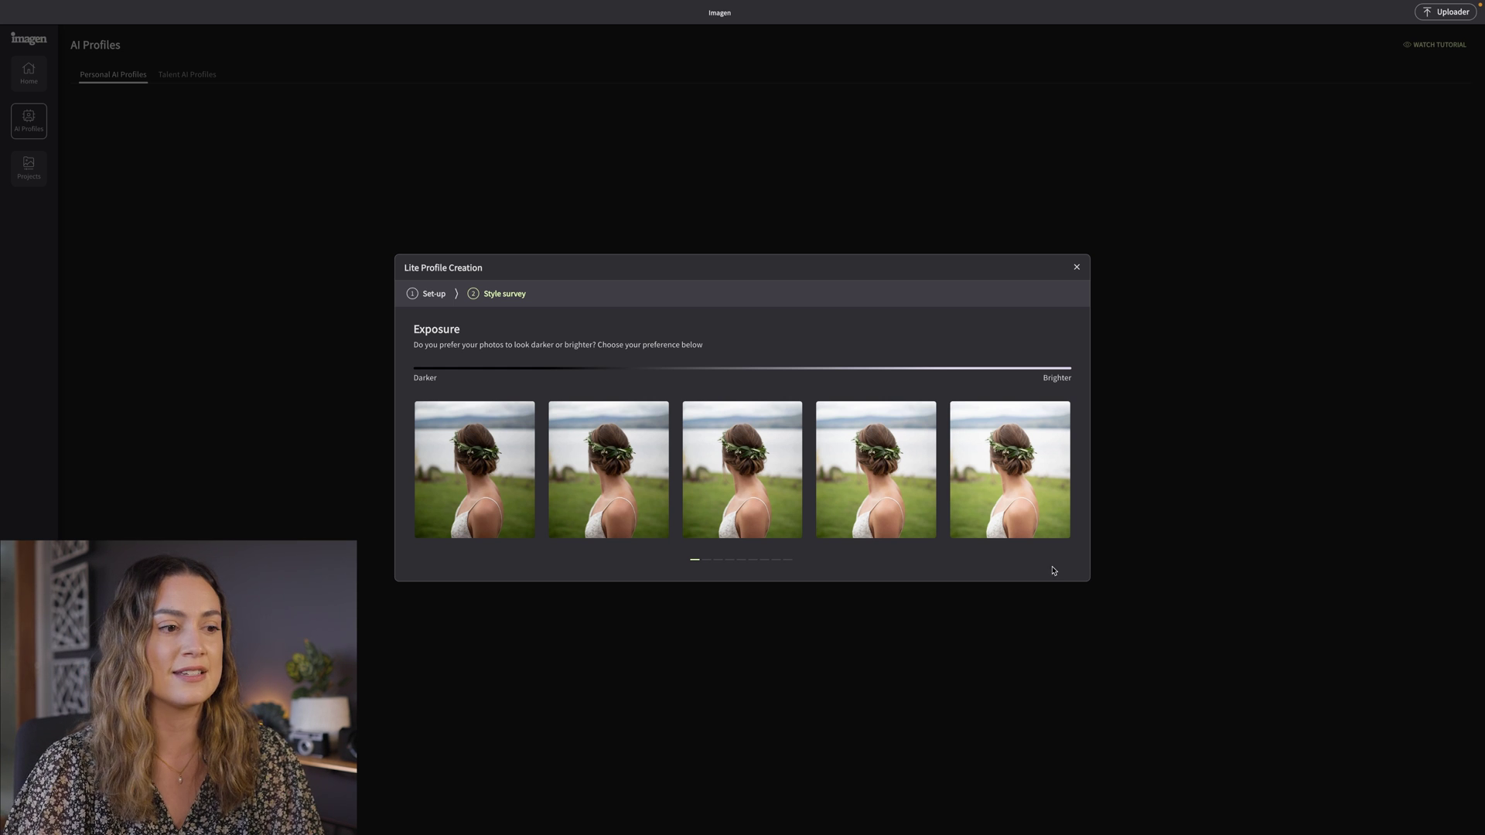
Answer the four exposure questions and three temperature questions, ending on the coolest temperature.
{"action": "left_click", "coordinate": [621, 488]}
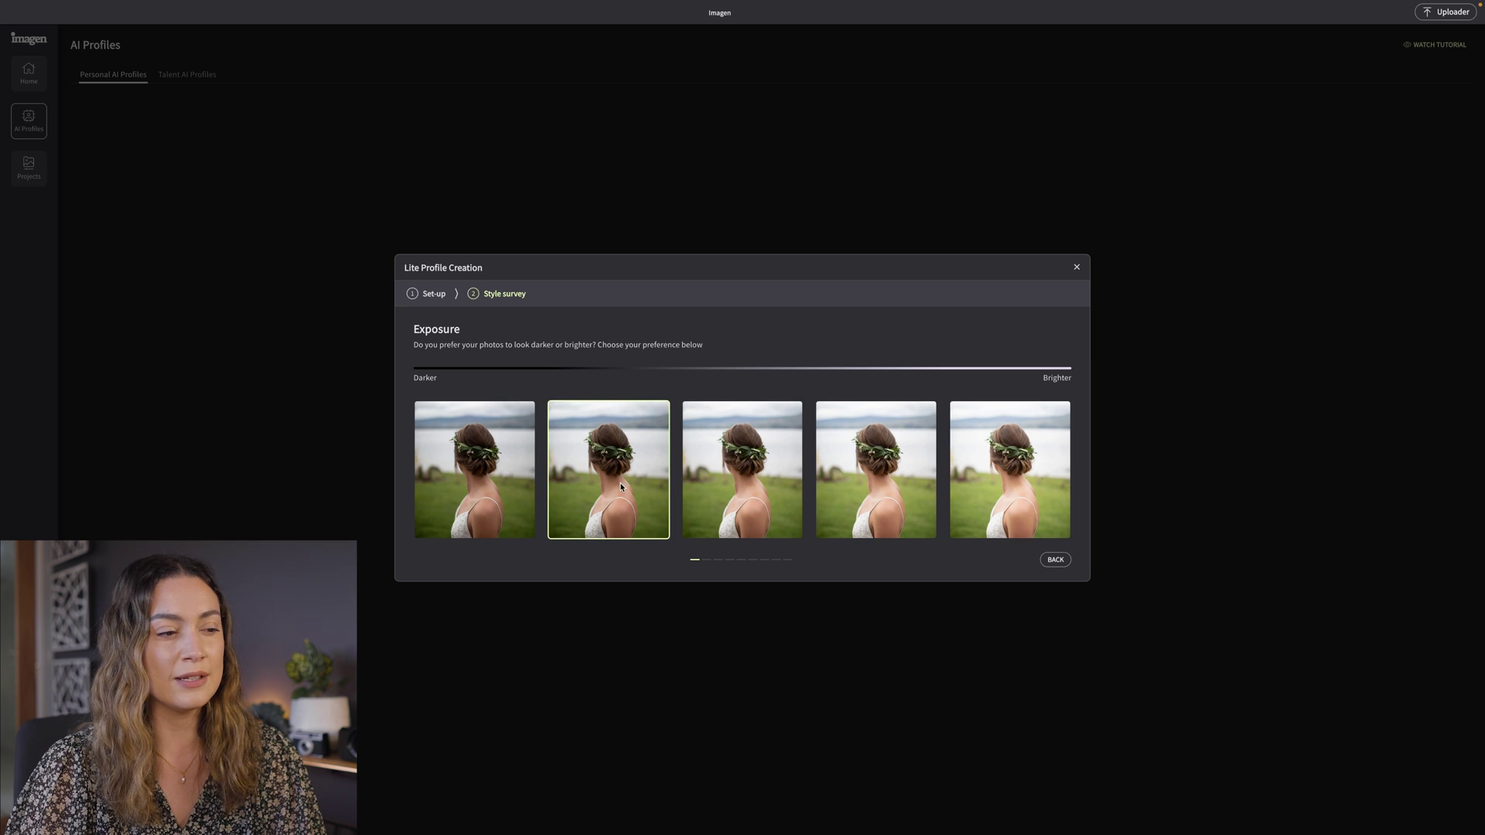
{"action": "left_click", "coordinate": [627, 486]}
{"action": "left_click", "coordinate": [619, 487]}
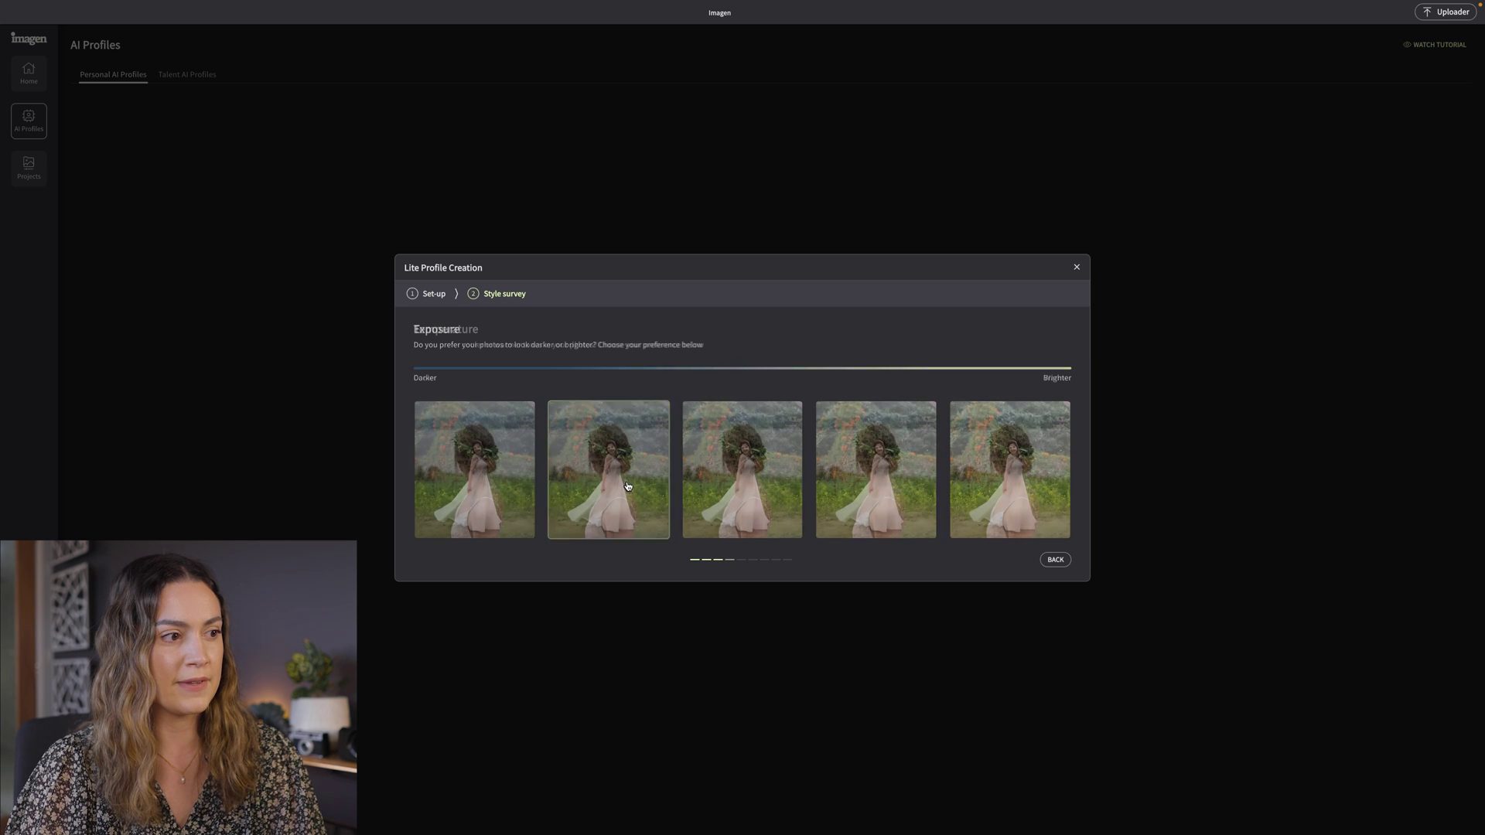
{"action": "left_click", "coordinate": [619, 487]}
{"action": "left_click", "coordinate": [475, 490]}
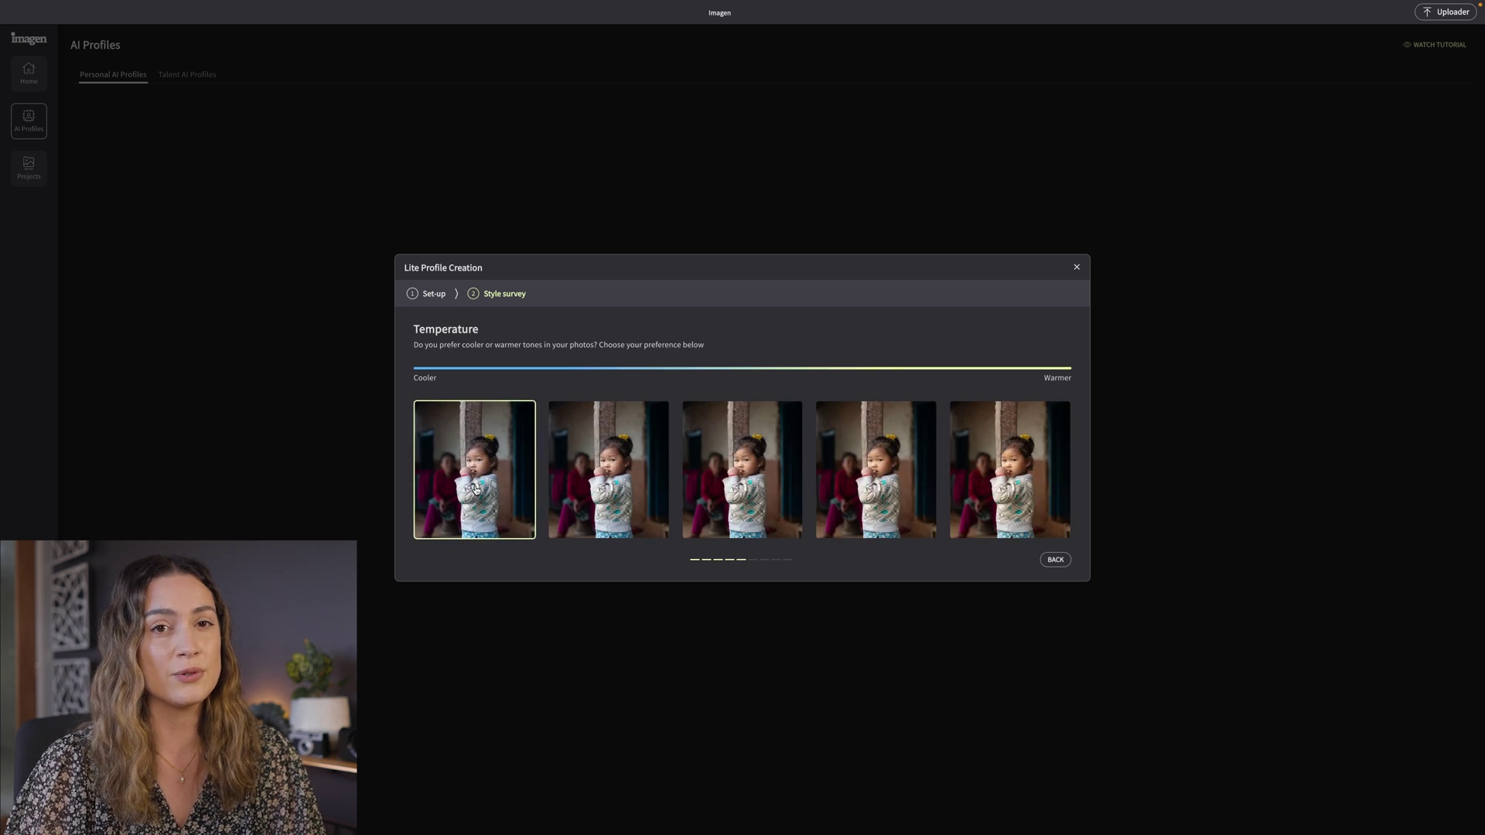
{"action": "left_click", "coordinate": [476, 489]}
{"action": "left_click", "coordinate": [475, 490]}
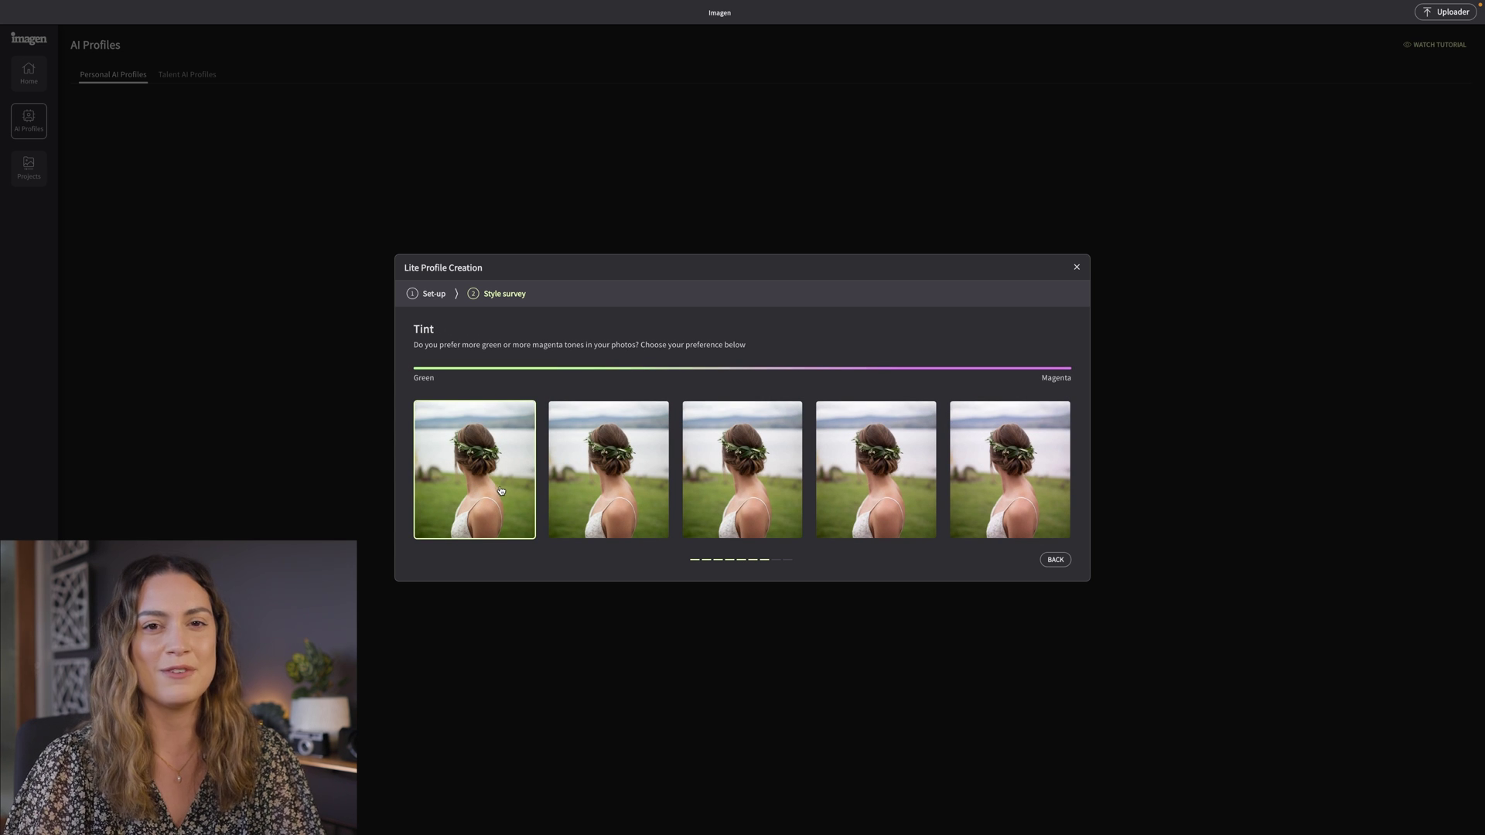
Pick the middle tint option for each tint set and build the profile.
{"action": "left_click", "coordinate": [749, 491]}
{"action": "left_click", "coordinate": [752, 492]}
{"action": "left_click", "coordinate": [753, 493]}
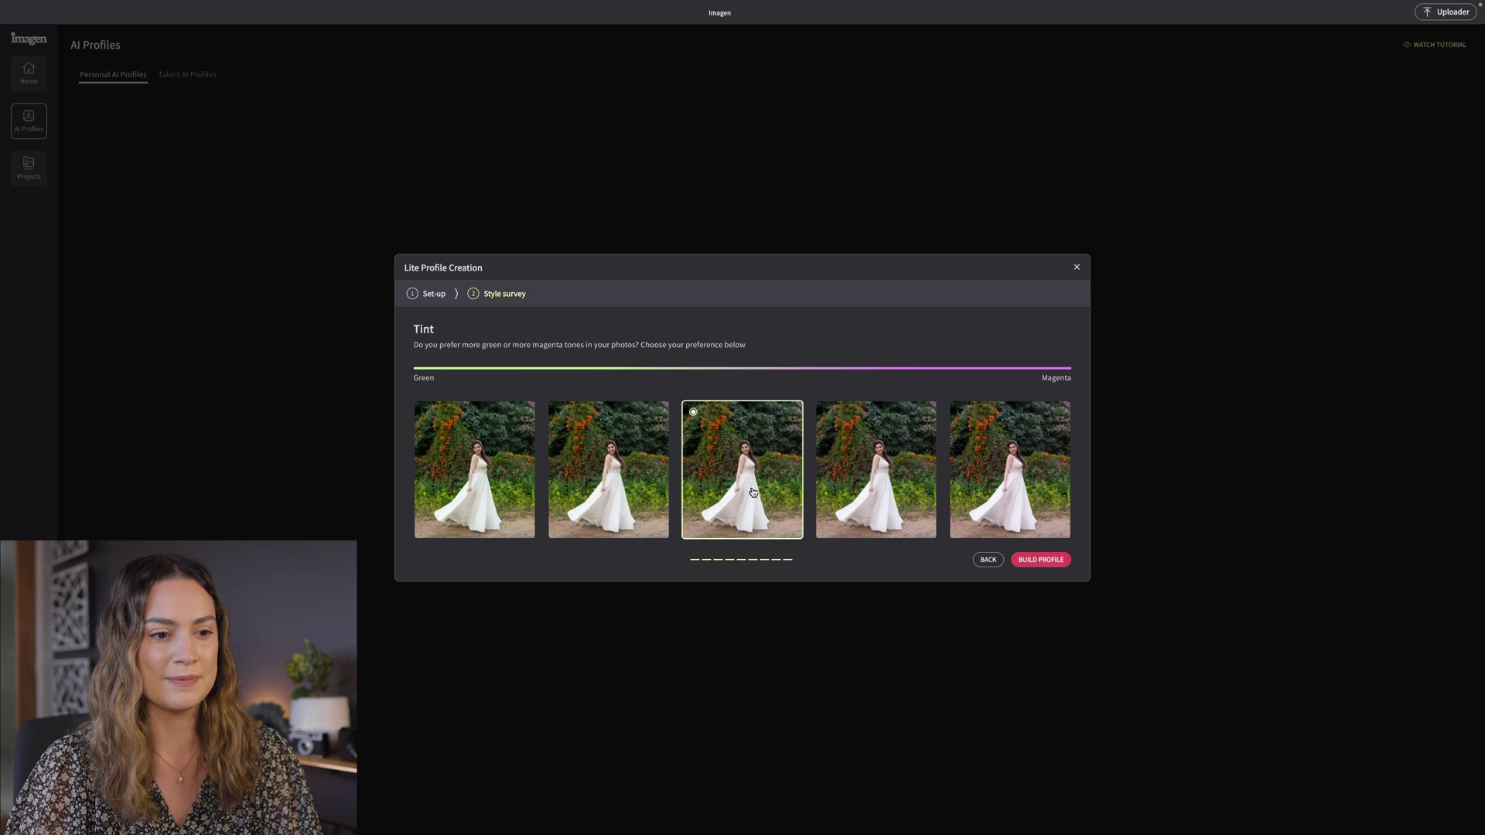
{"action": "left_click", "coordinate": [1041, 560]}
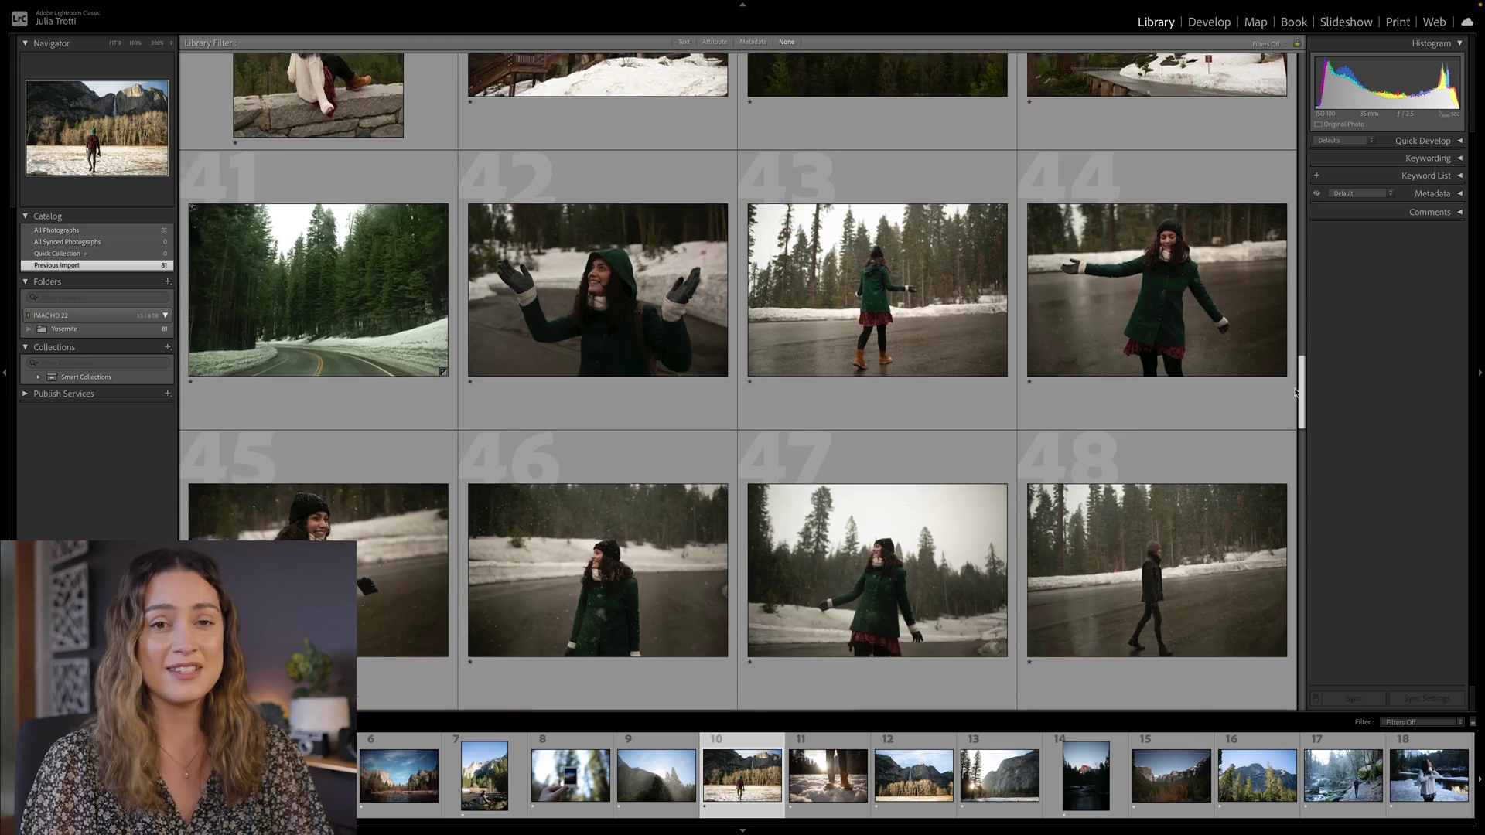
{"action": "left_click_drag", "start_coordinate": [1297, 333], "coordinate": [1321, 658]}
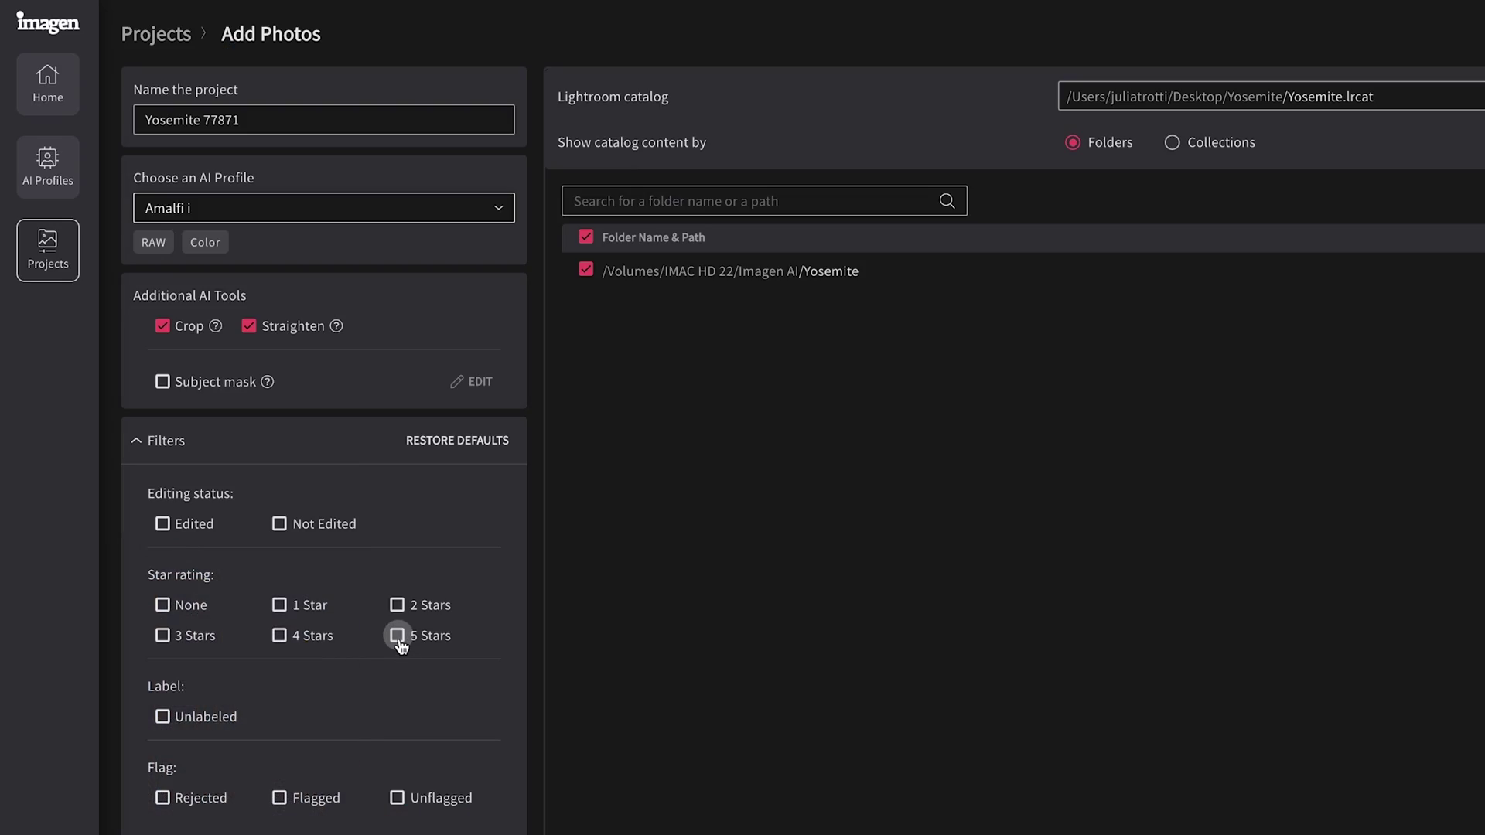
Toggle the 5 Stars filter on and off, then filter to Flagged photos.
{"action": "left_click", "coordinate": [397, 638]}
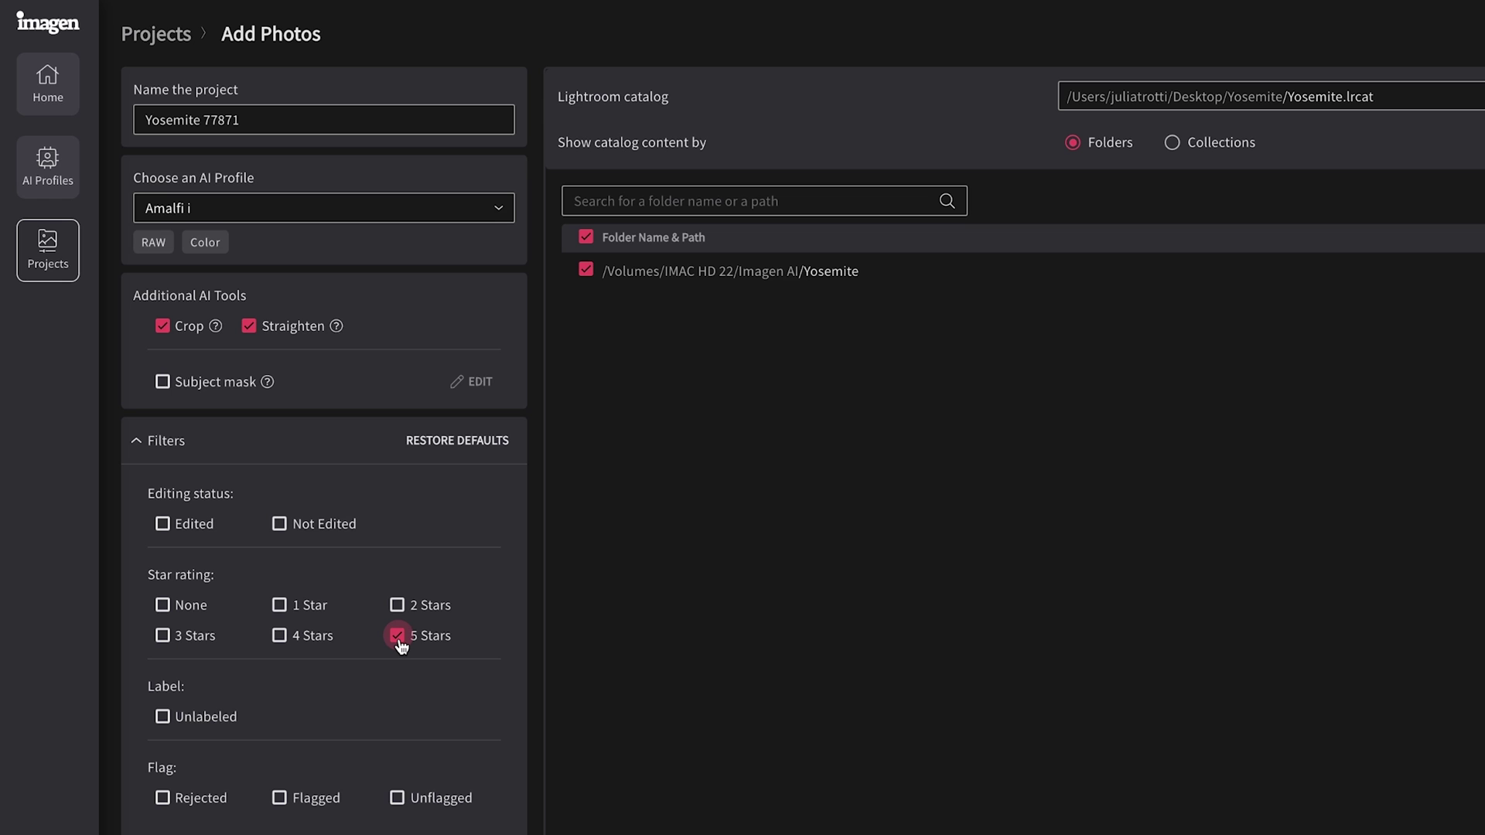
{"action": "left_click", "coordinate": [398, 637]}
{"action": "left_click", "coordinate": [279, 799]}
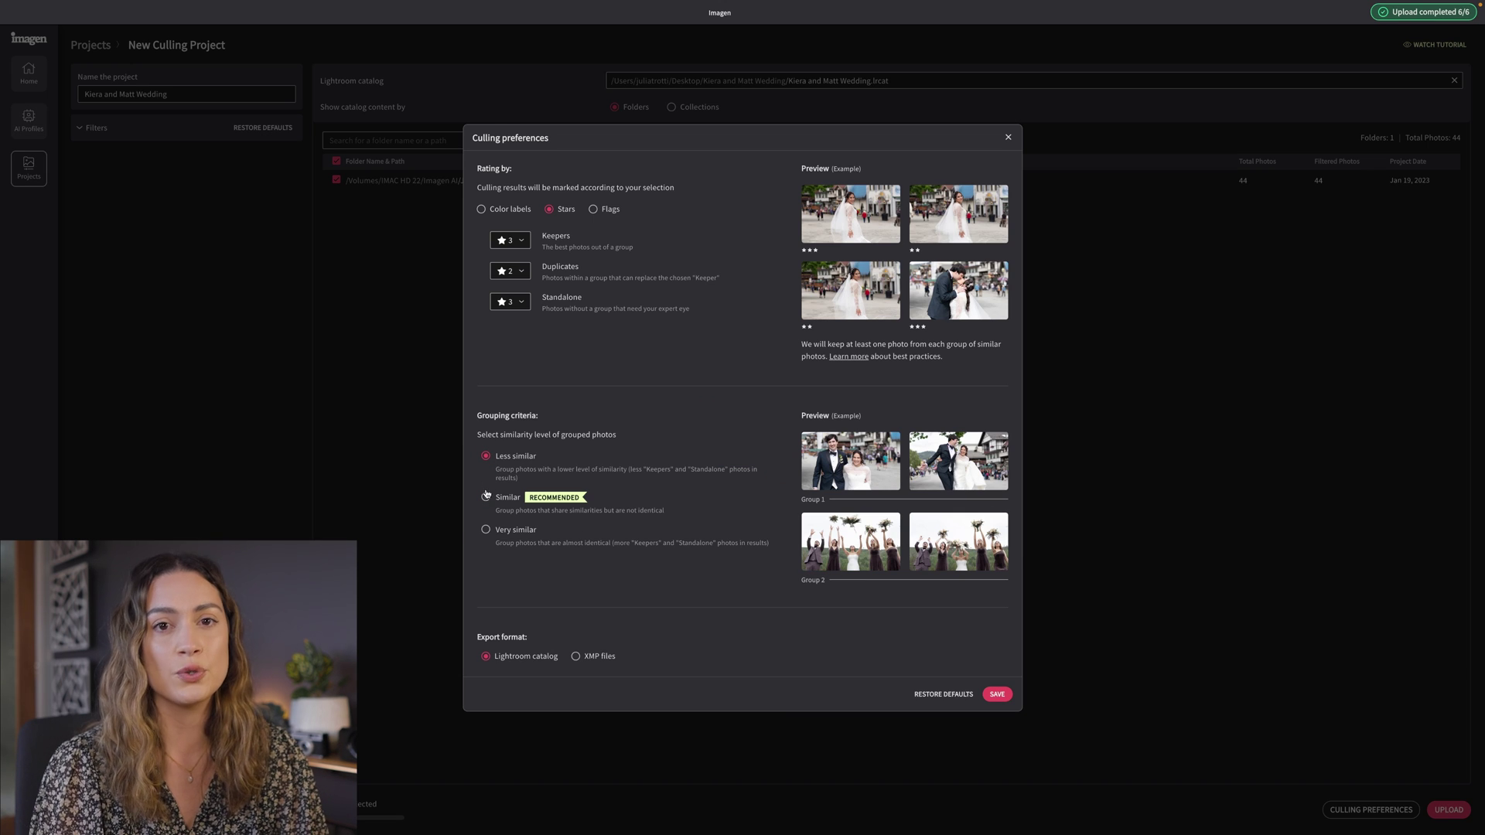
Set grouping to very similar shots and cycle Rating by through color labels, stars and flags.
{"action": "left_click", "coordinate": [487, 498]}
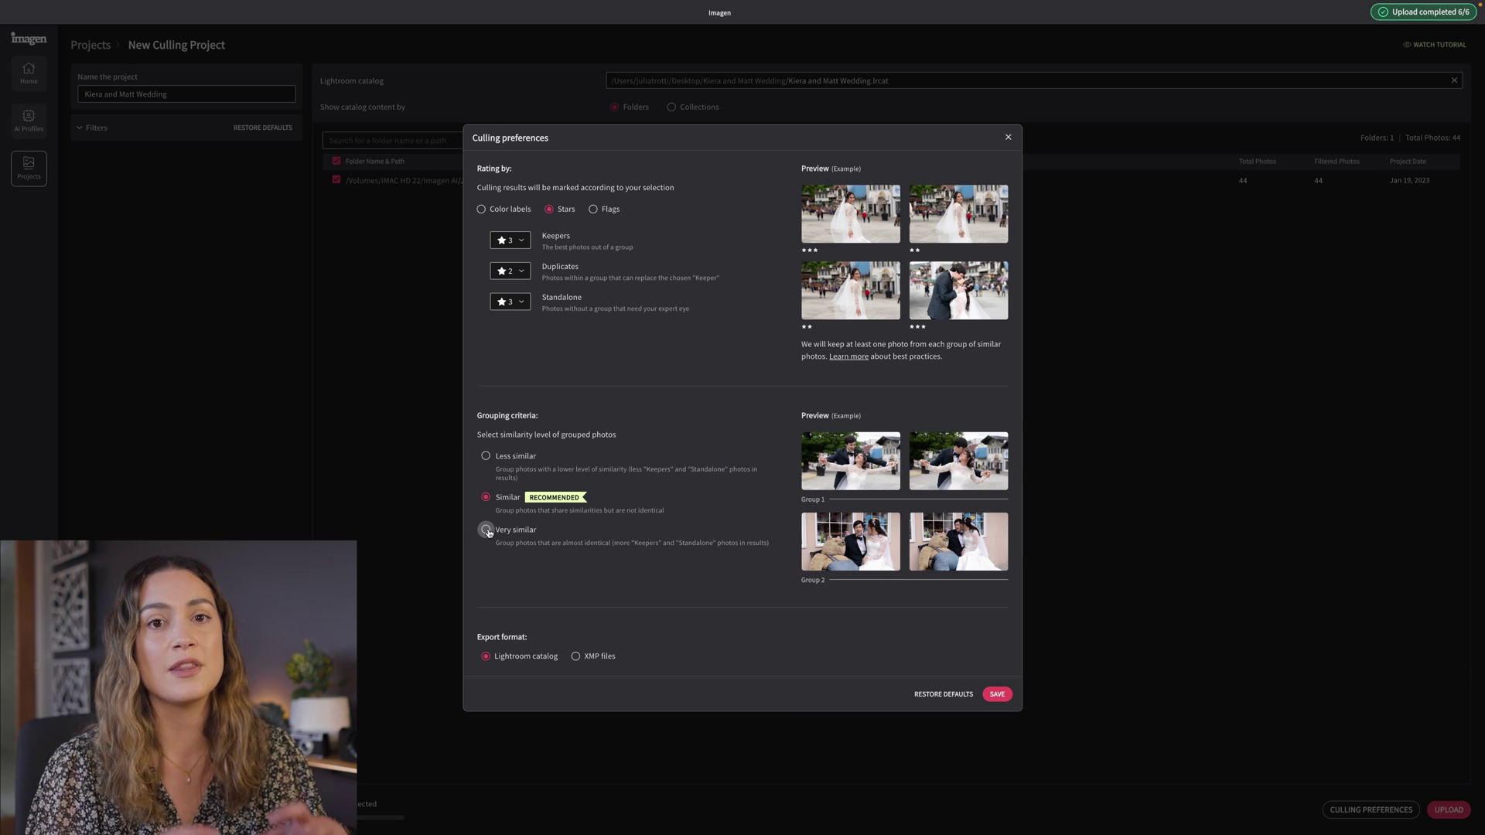
{"action": "left_click", "coordinate": [486, 531]}
{"action": "left_click", "coordinate": [482, 210]}
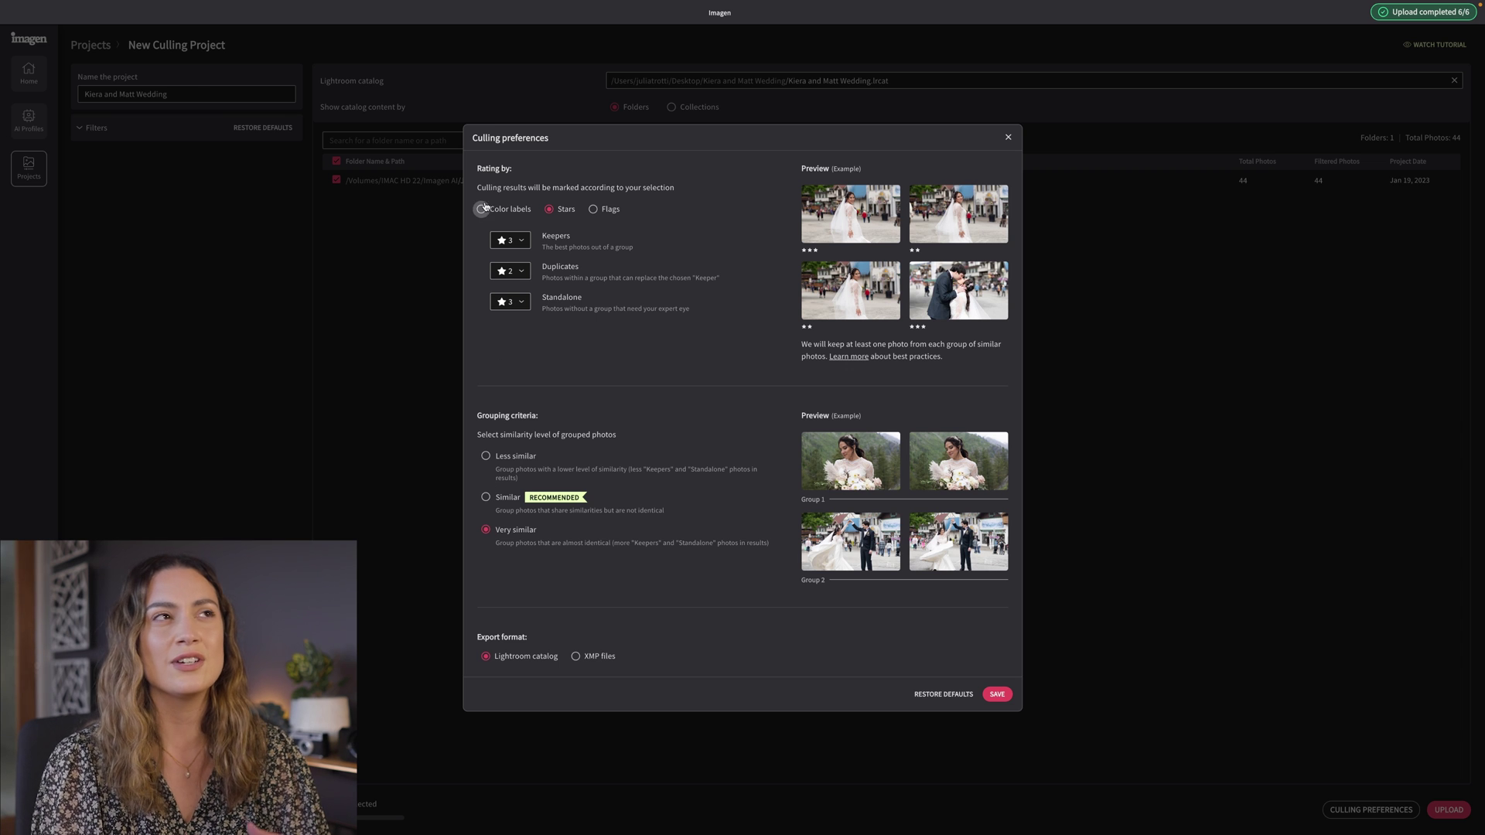
{"action": "left_click", "coordinate": [551, 210]}
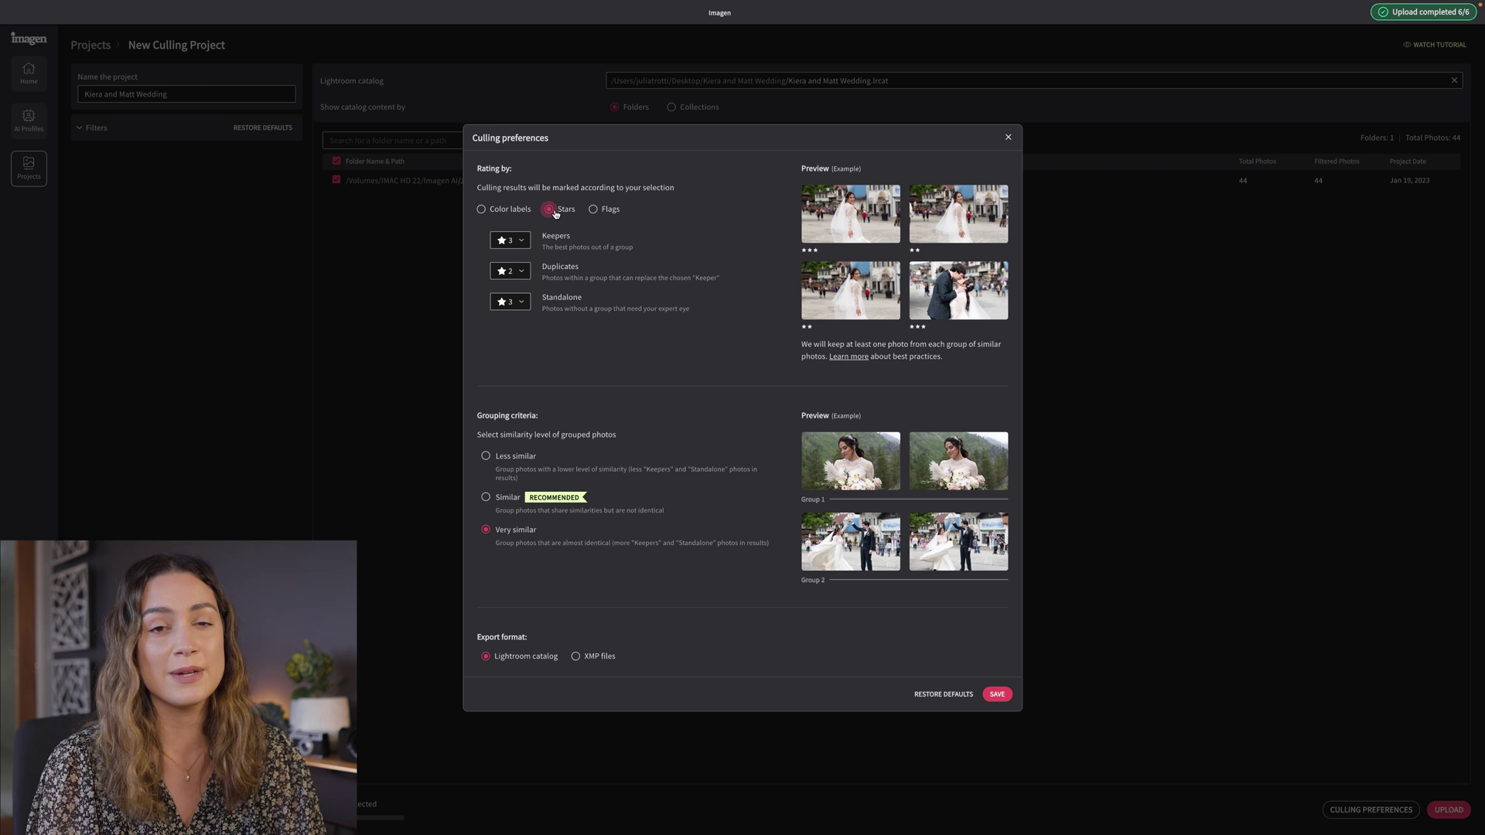
{"action": "left_click", "coordinate": [594, 210]}
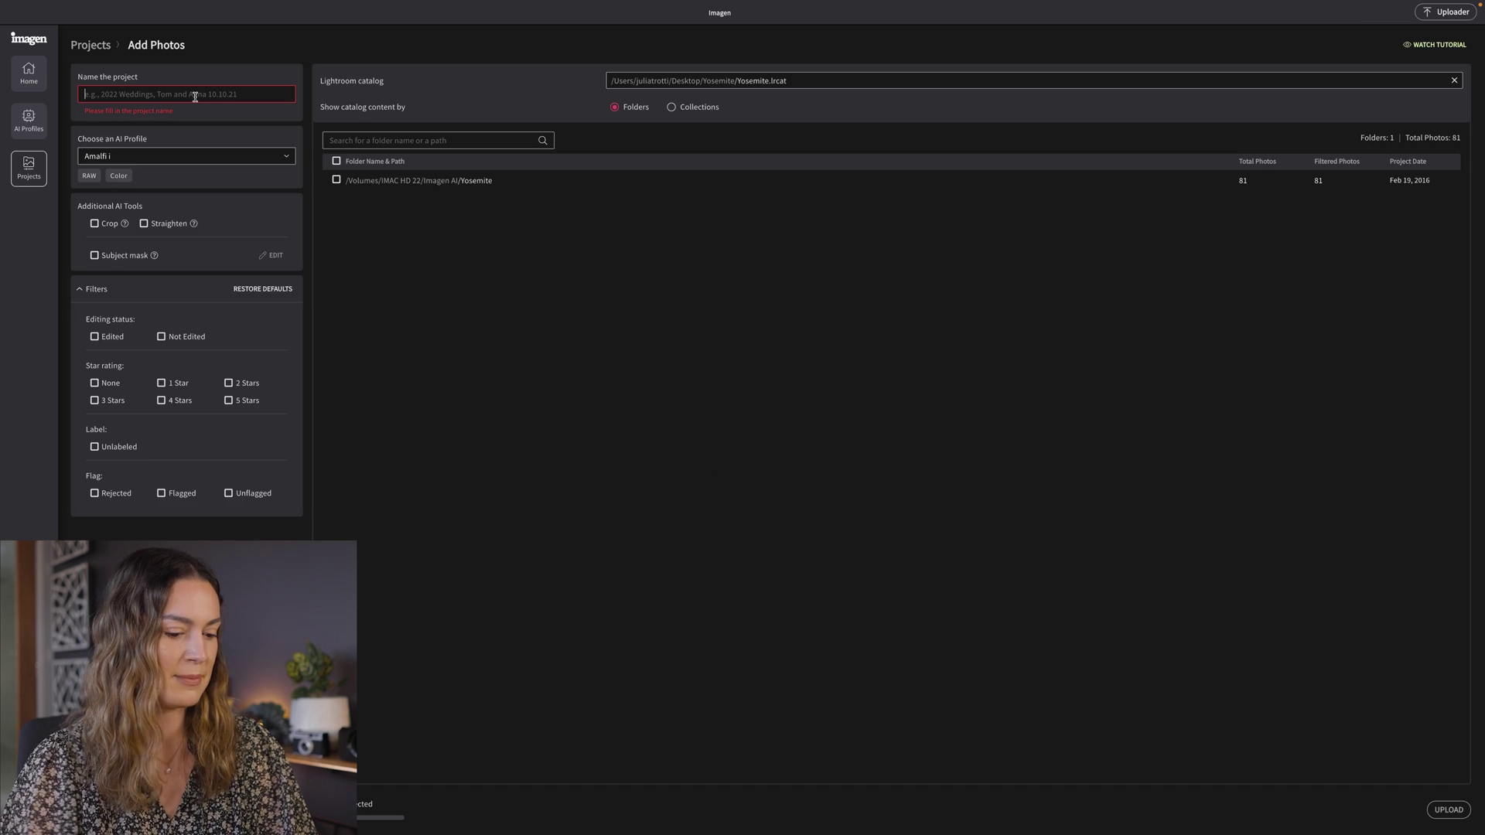
Upload project 'Yosemite trip' from the 81-photo Yosemite folder with AI Crop and Straighten.
{"action": "type", "text": "Yose"}
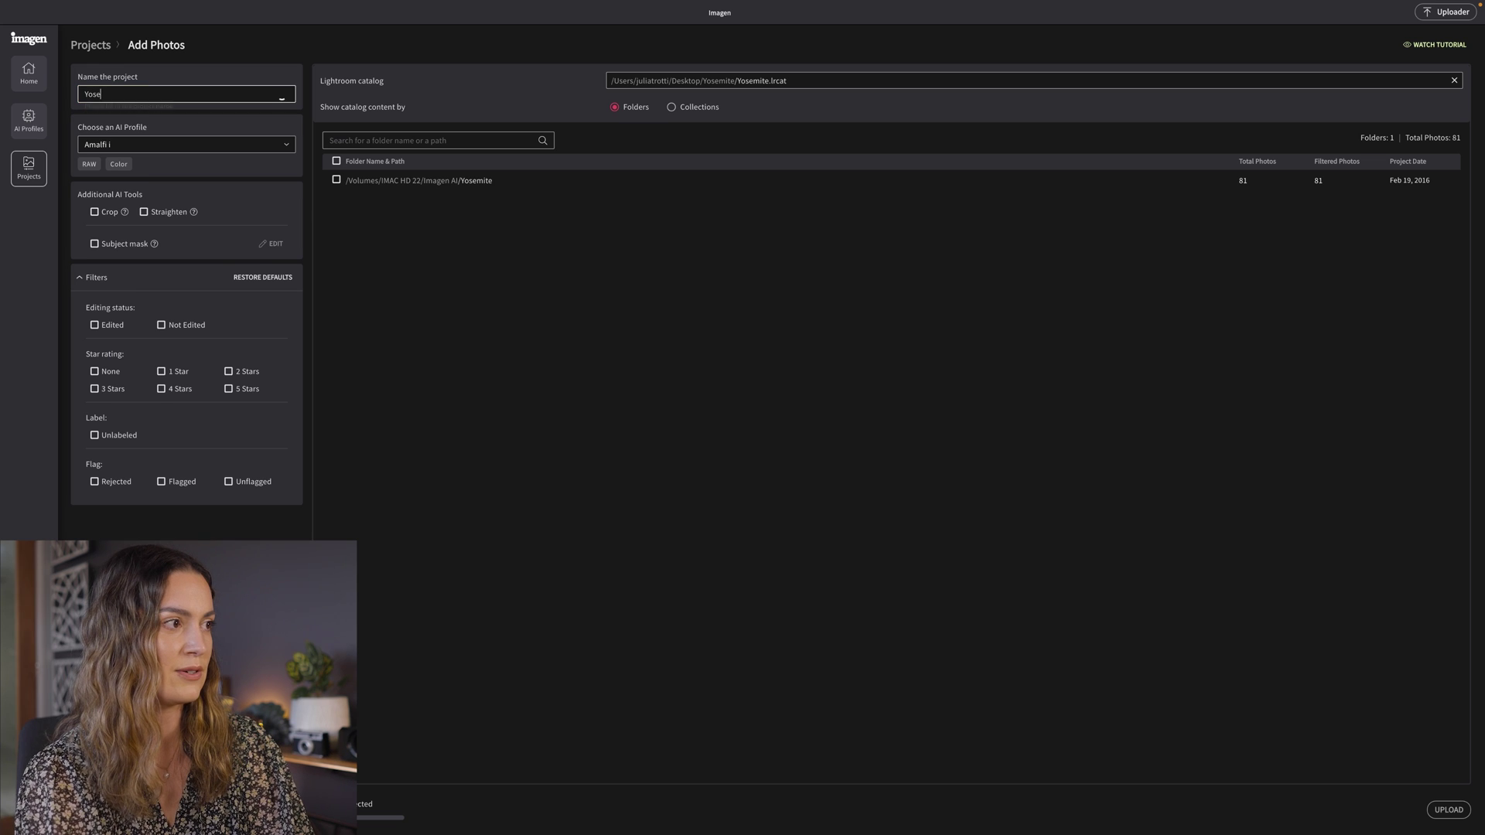
{"action": "type", "text": "mite trip"}
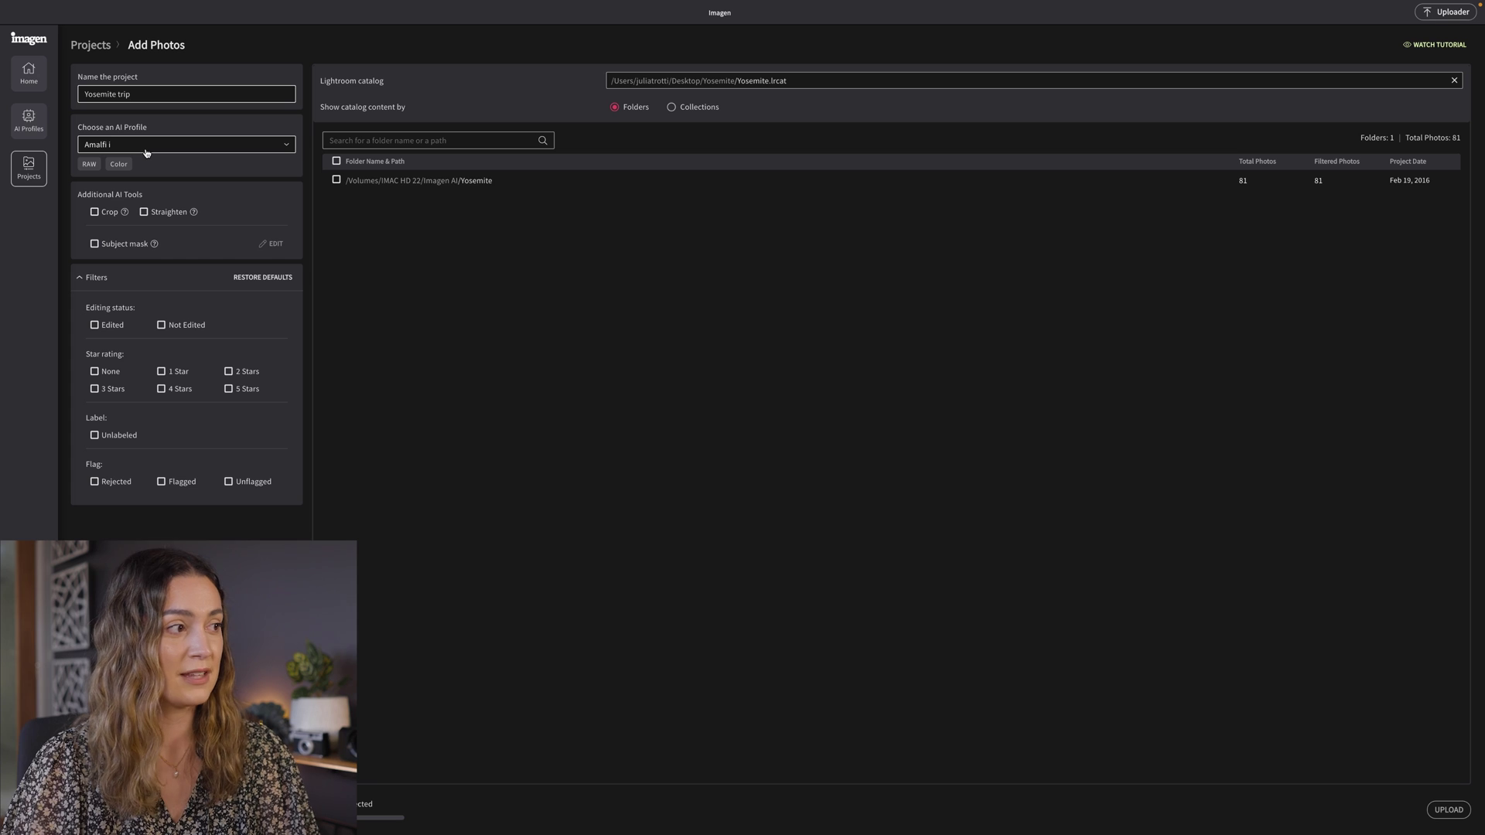
{"action": "left_click", "coordinate": [94, 212]}
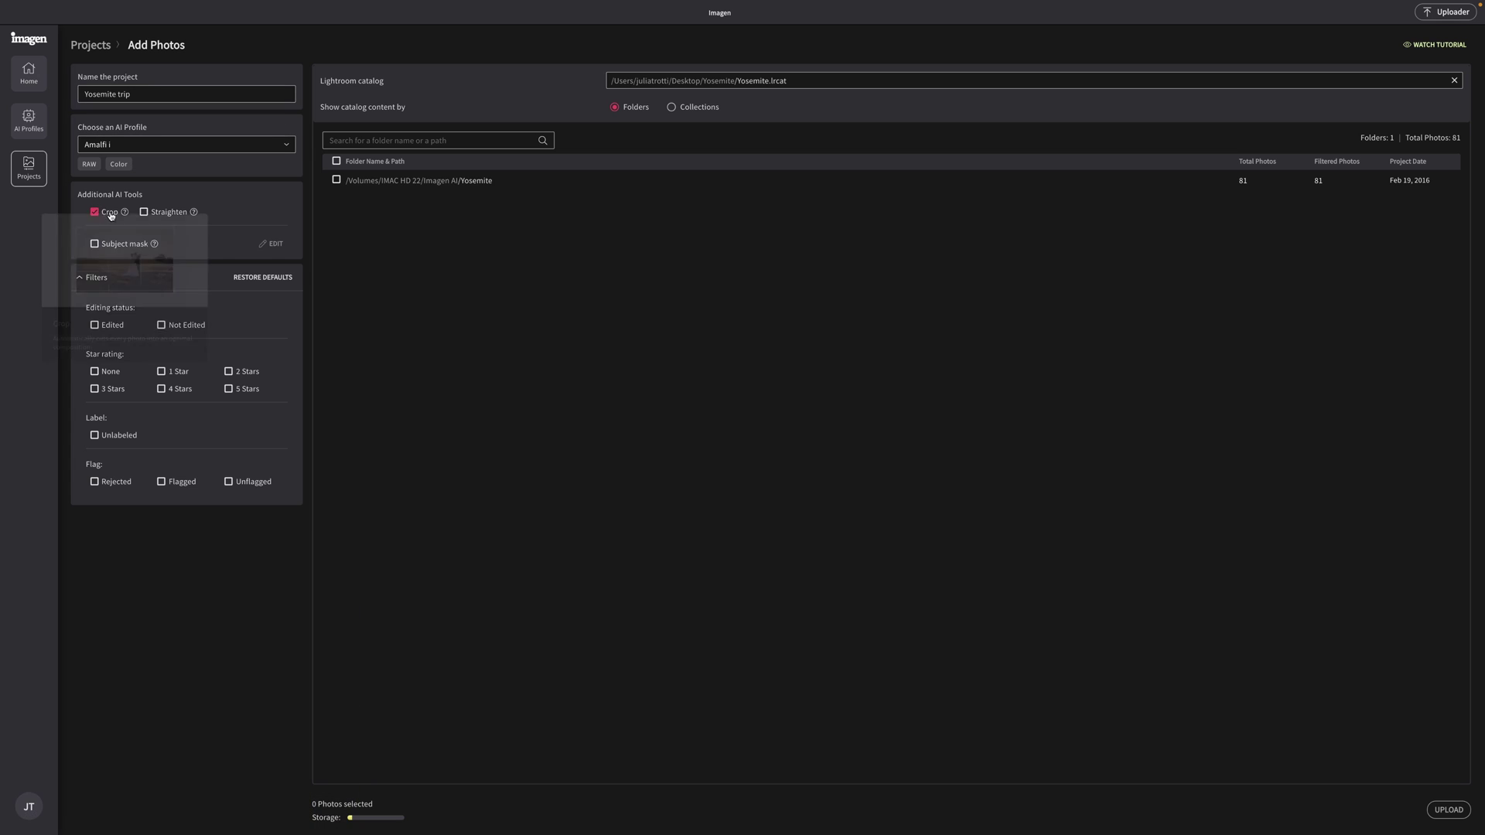
{"action": "left_click", "coordinate": [144, 213]}
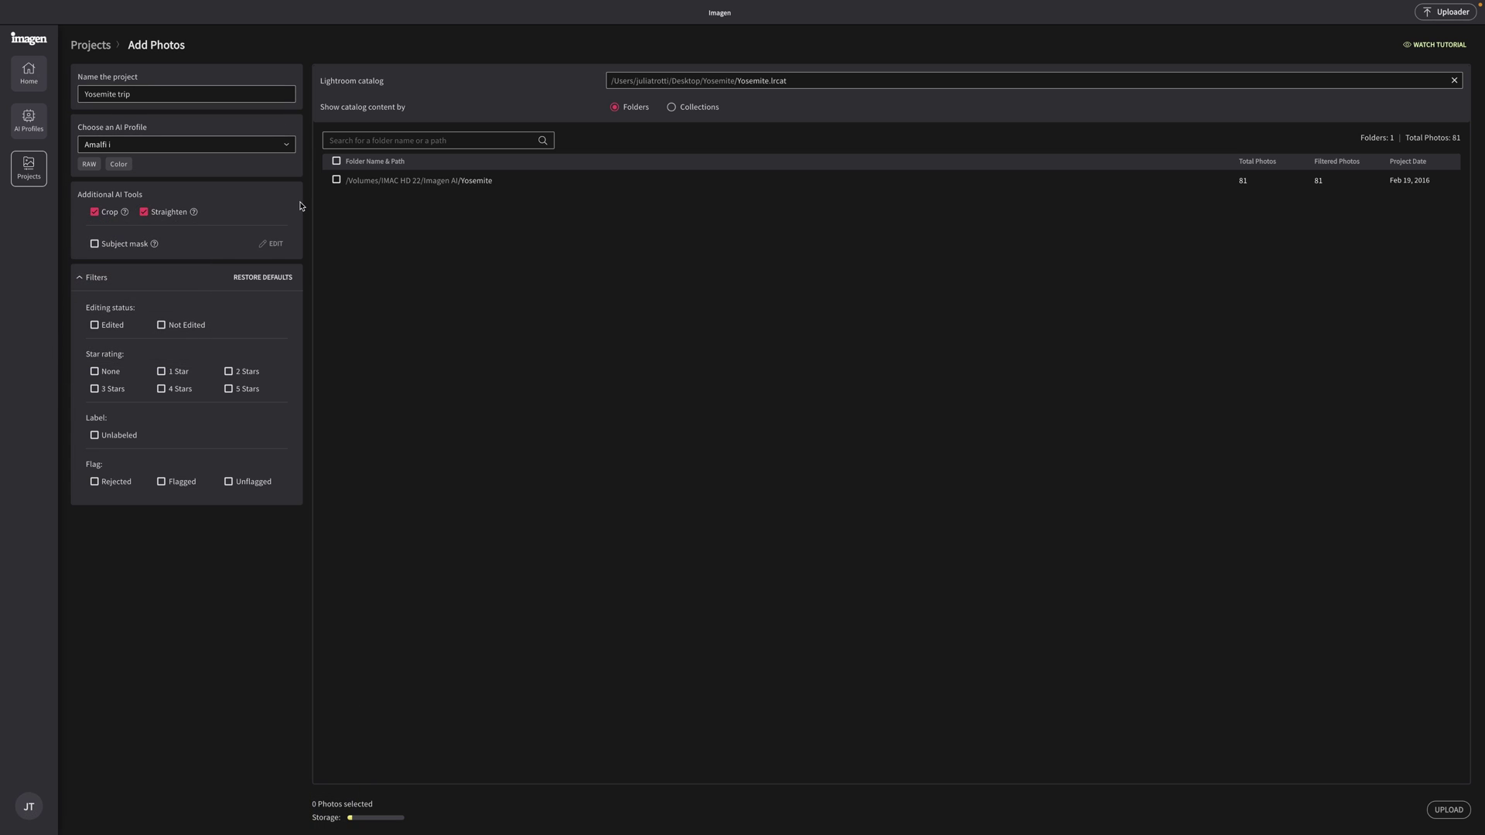
{"action": "left_click", "coordinate": [337, 180]}
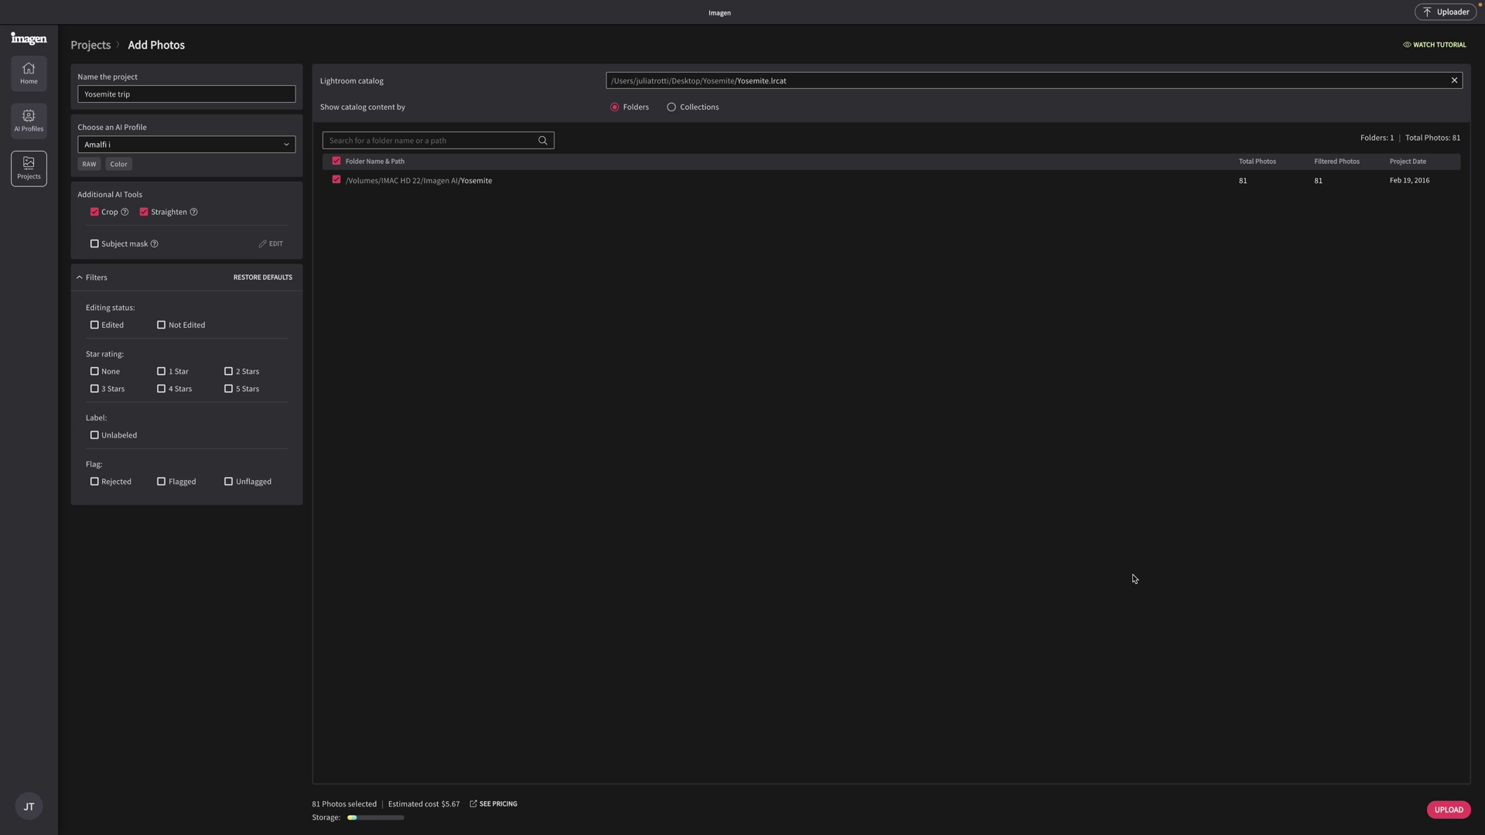
{"action": "left_click", "coordinate": [1449, 810]}
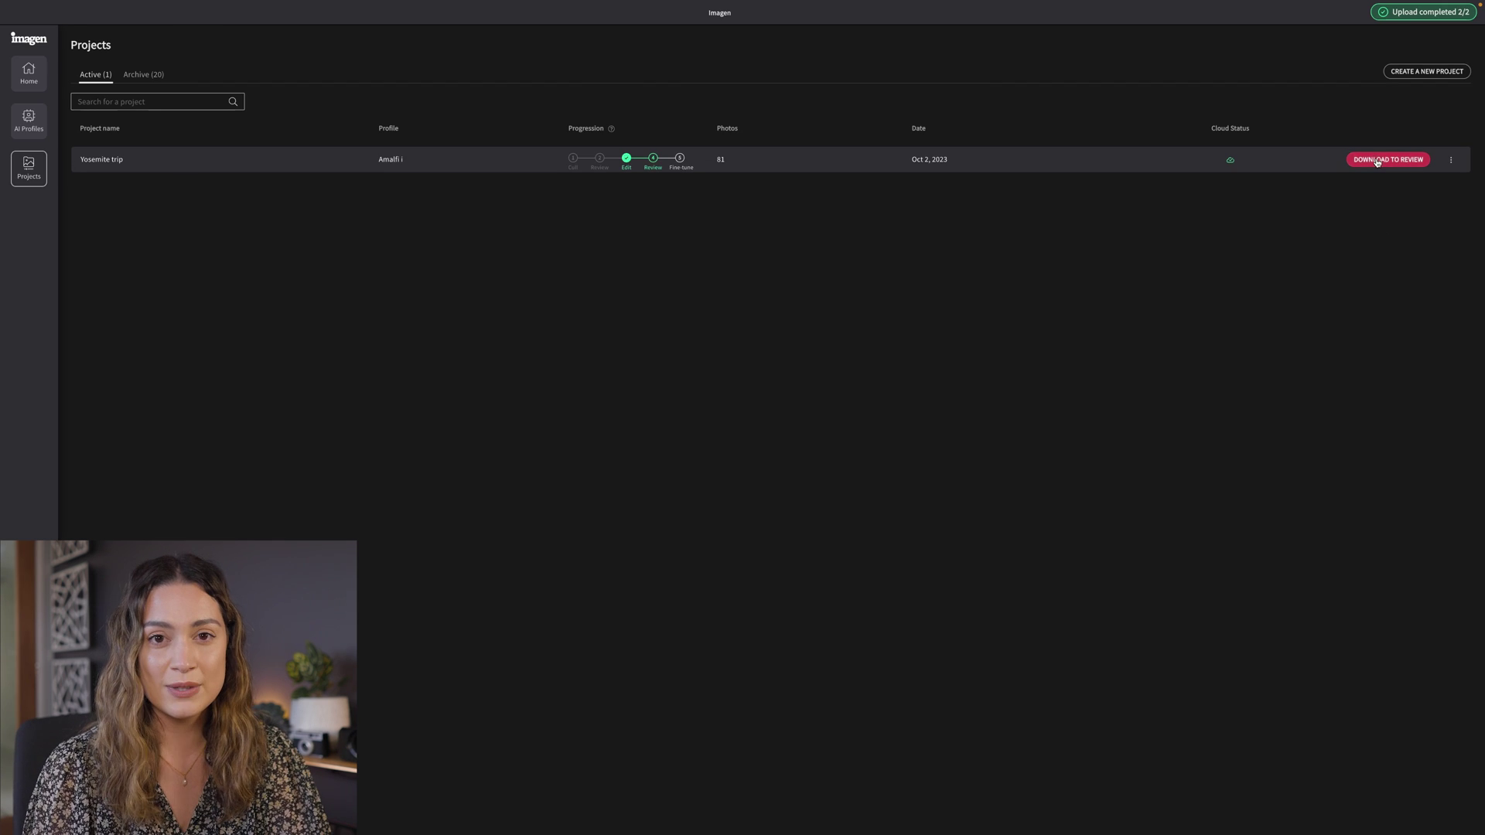
Download the Yosemite trip edits into the Lightroom catalog, confirm overwriting, and open the catalog.
{"action": "left_click", "coordinate": [1378, 161]}
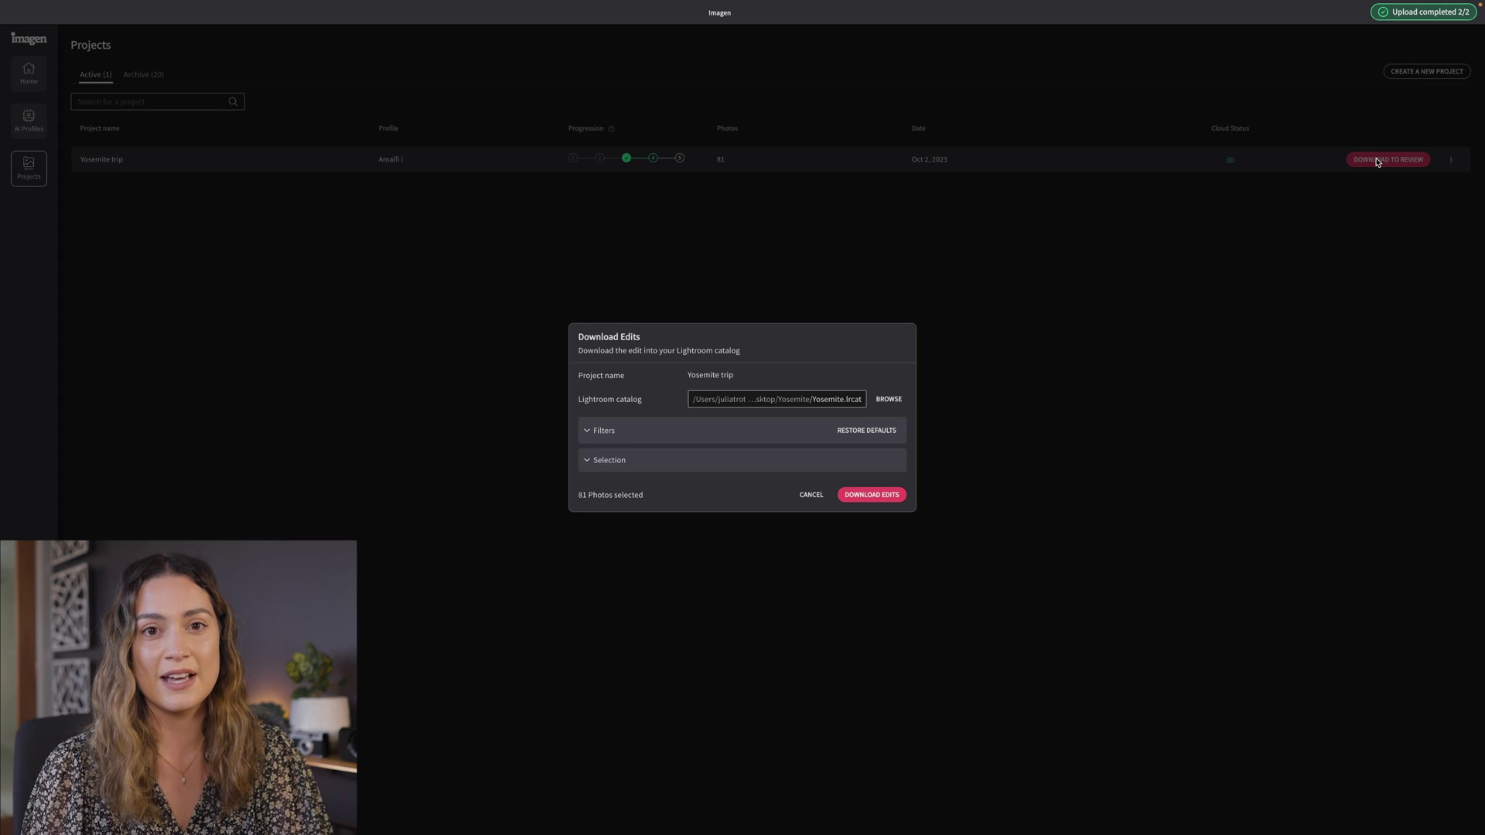
{"action": "left_click", "coordinate": [895, 496]}
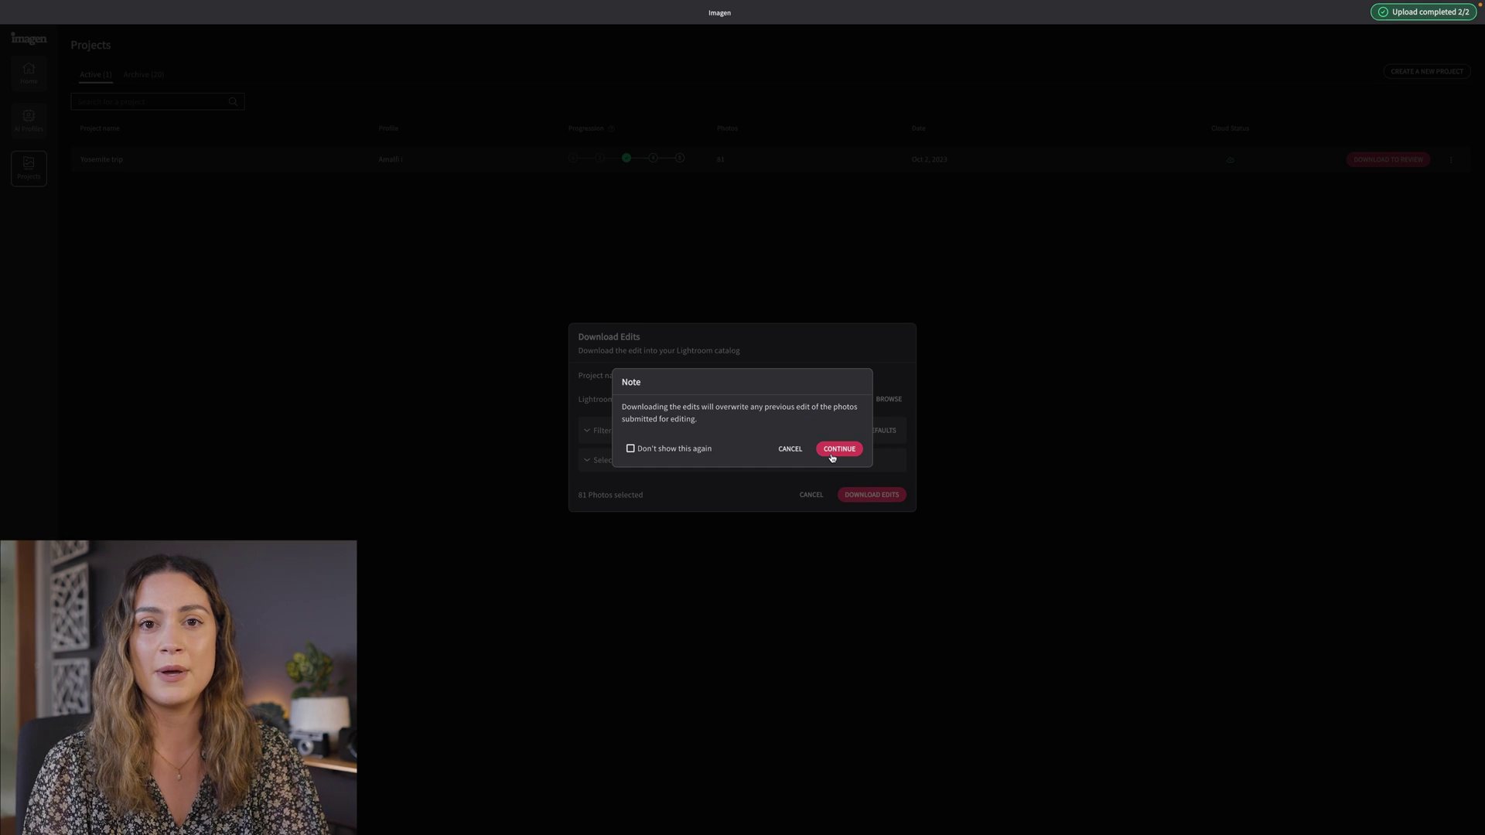
{"action": "left_click", "coordinate": [821, 443]}
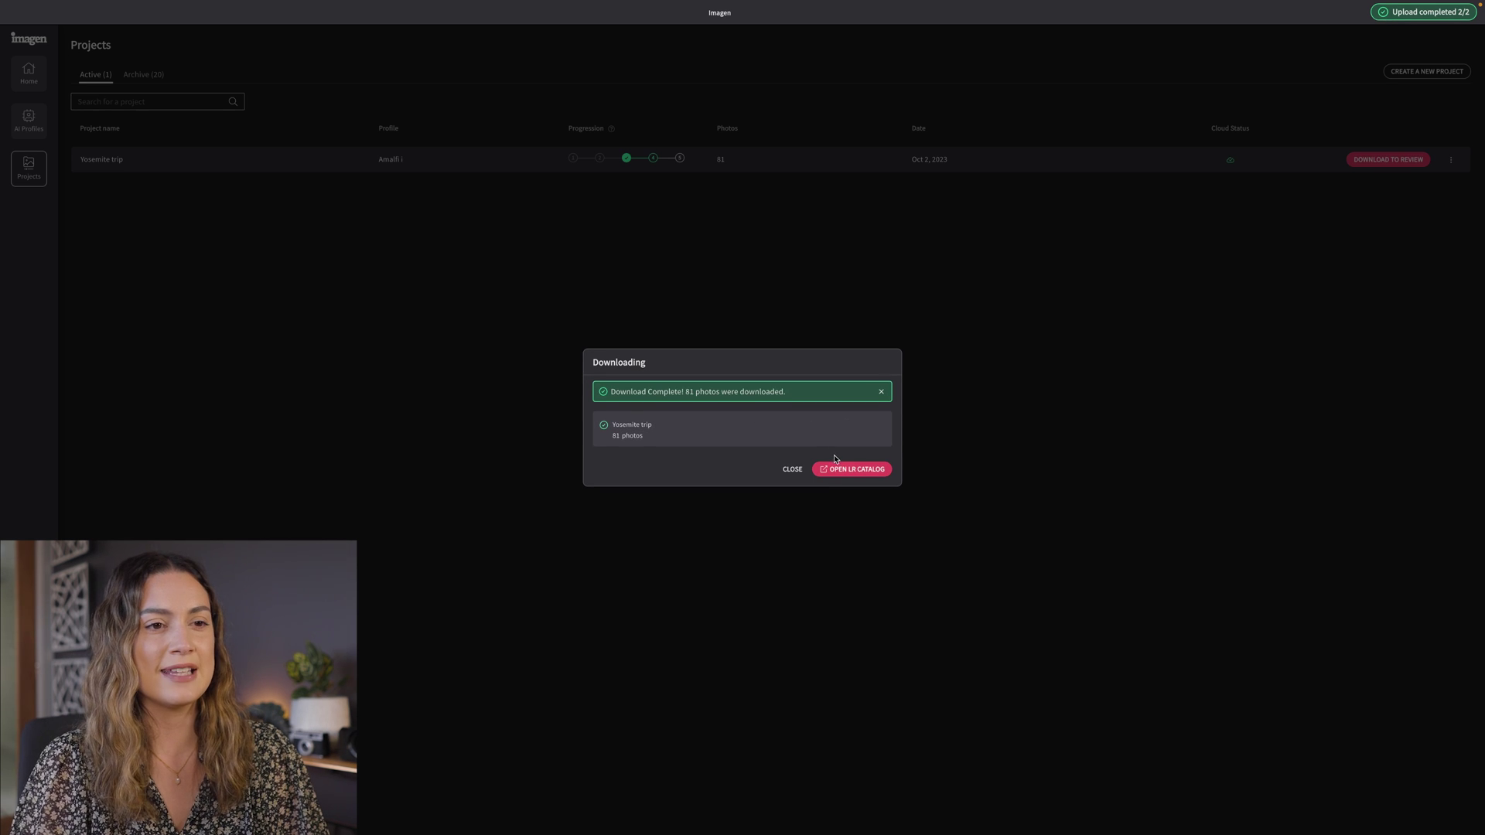
{"action": "left_click", "coordinate": [854, 469]}
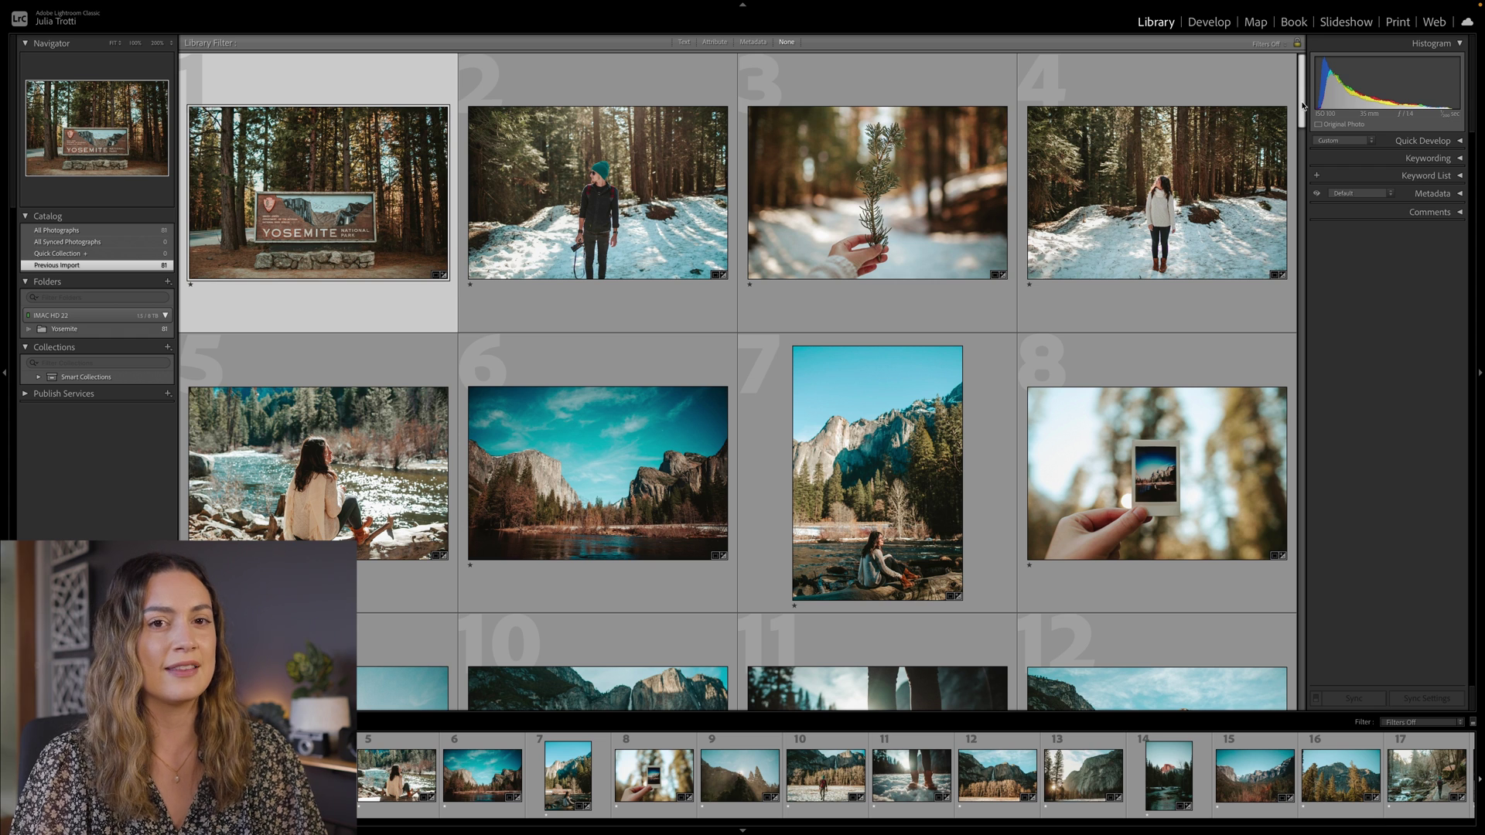
Scroll the edited Yosemite grid, then lower the open photo's Exposure to -0.35.
{"action": "left_click_drag", "start_coordinate": [1304, 106], "coordinate": [1302, 249]}
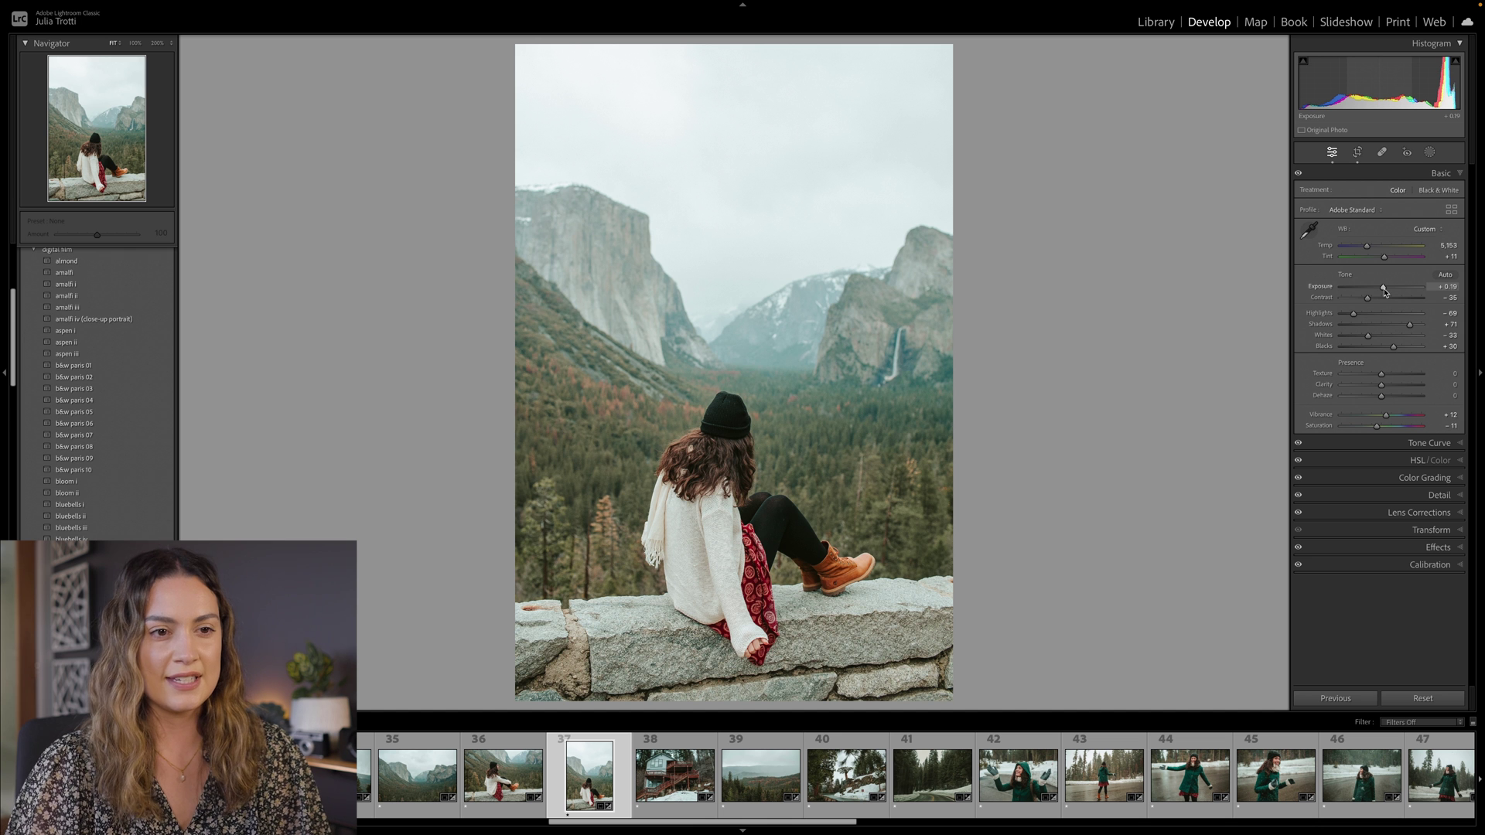
{"action": "left_click_drag", "start_coordinate": [1393, 290], "coordinate": [1371, 248]}
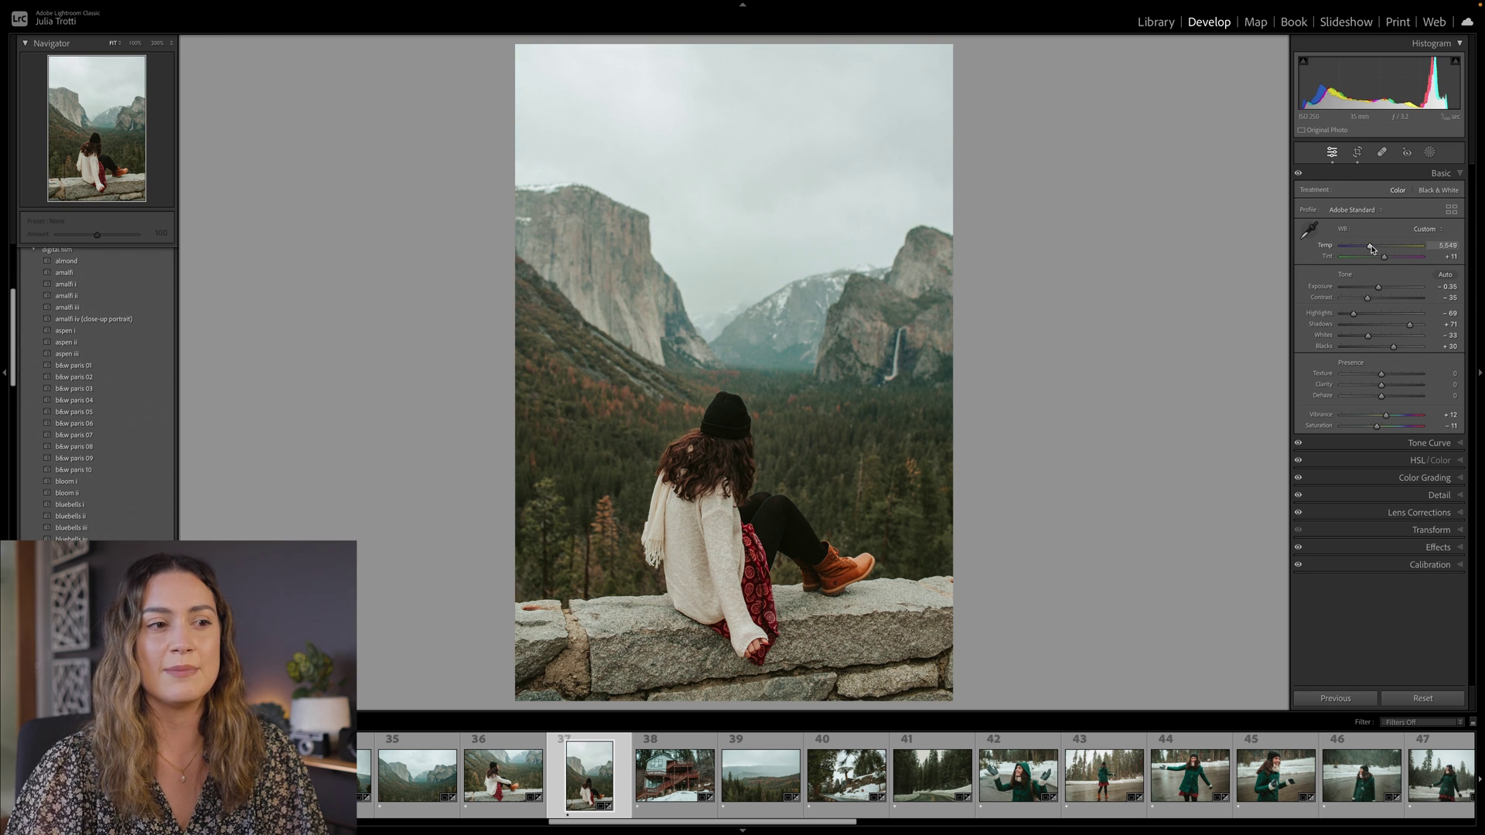
Compare the edit against its original, then set photo 49's Exposure to +0.30.
{"action": "key", "text": "backslash"}
{"action": "key", "text": "backslash"}
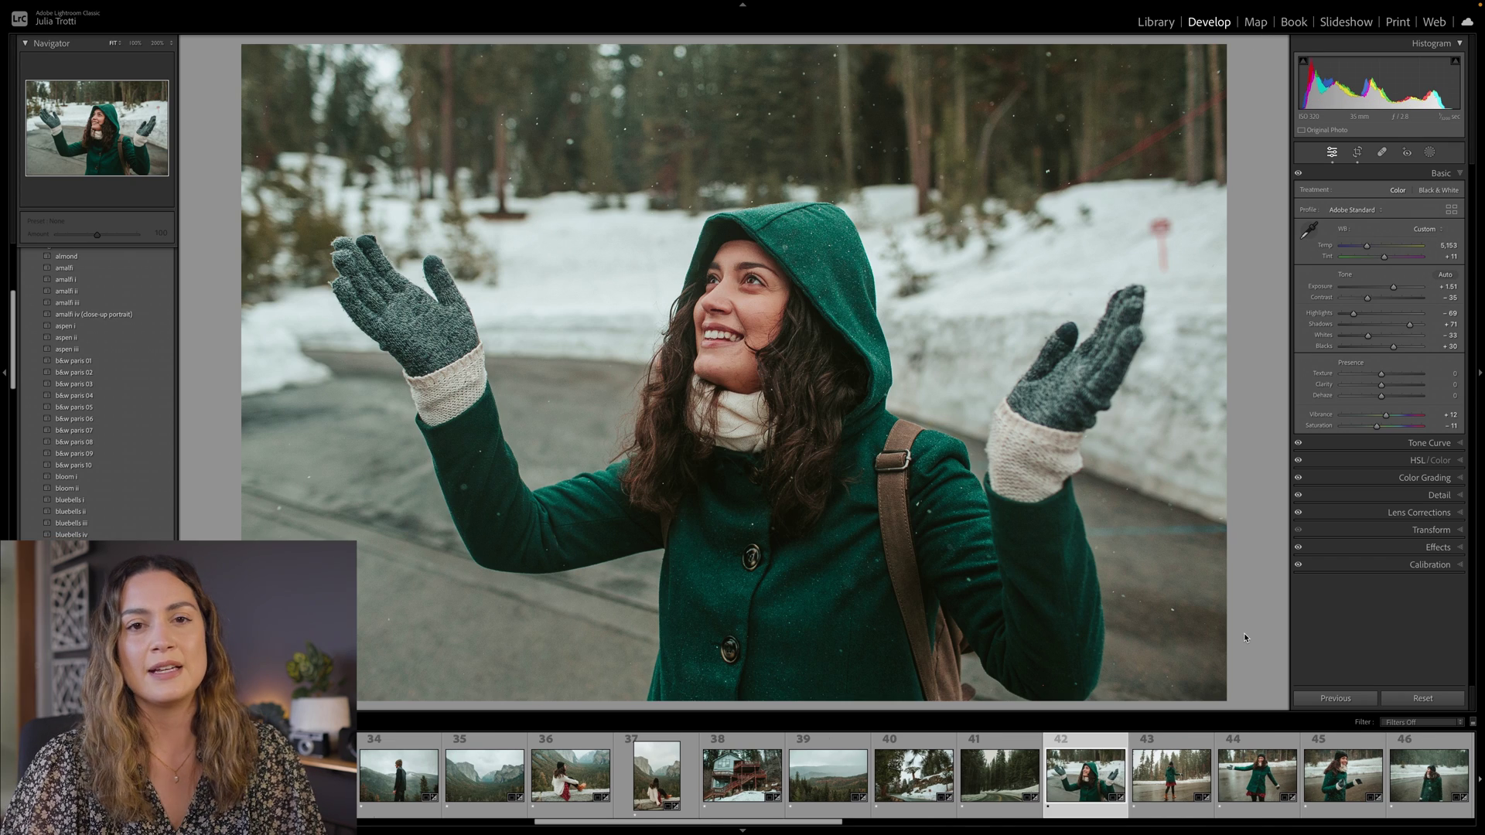
{"action": "key", "text": "backslash"}
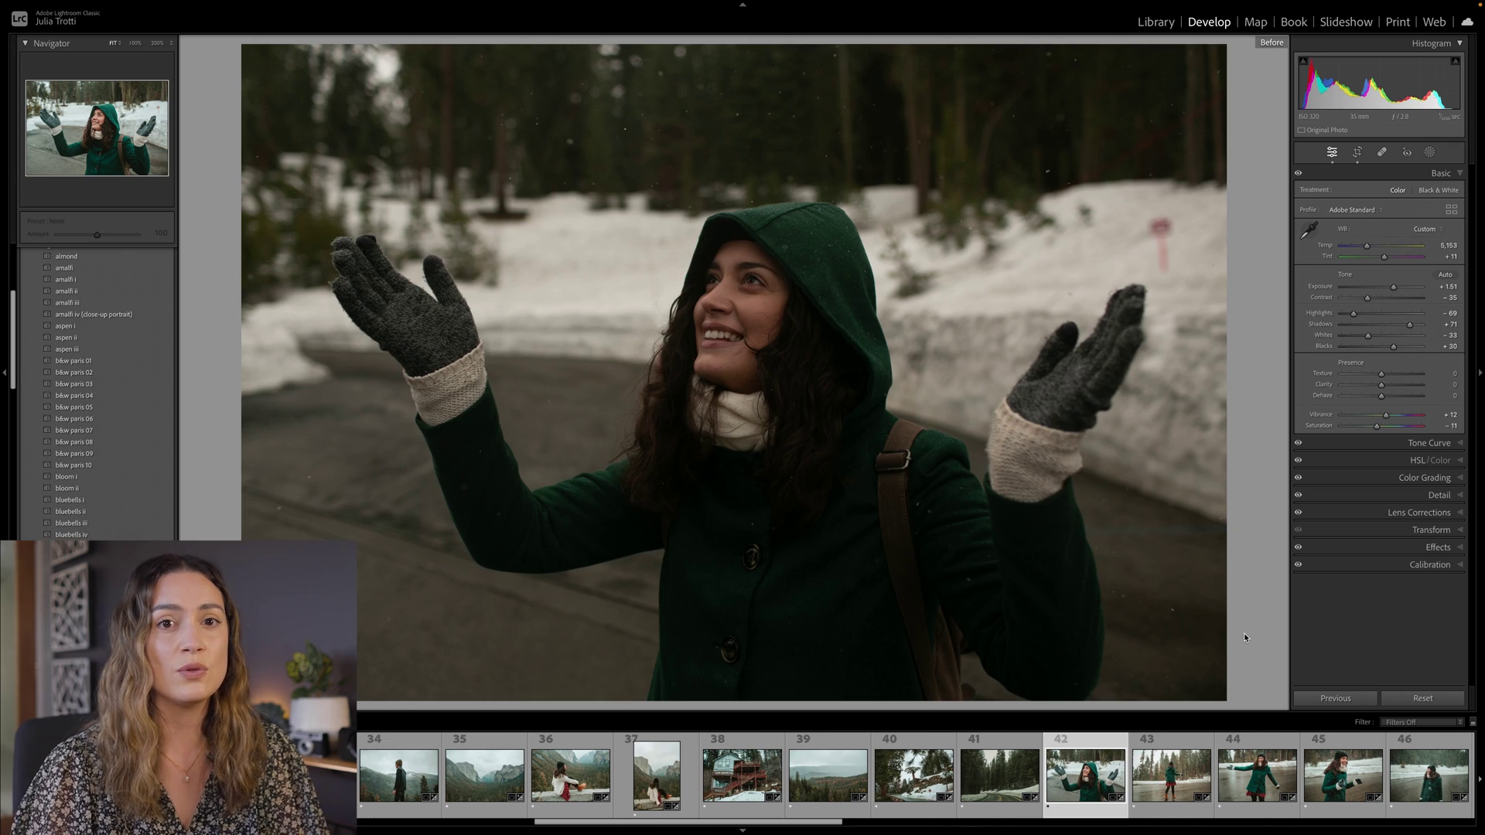
{"action": "key", "text": "backslash"}
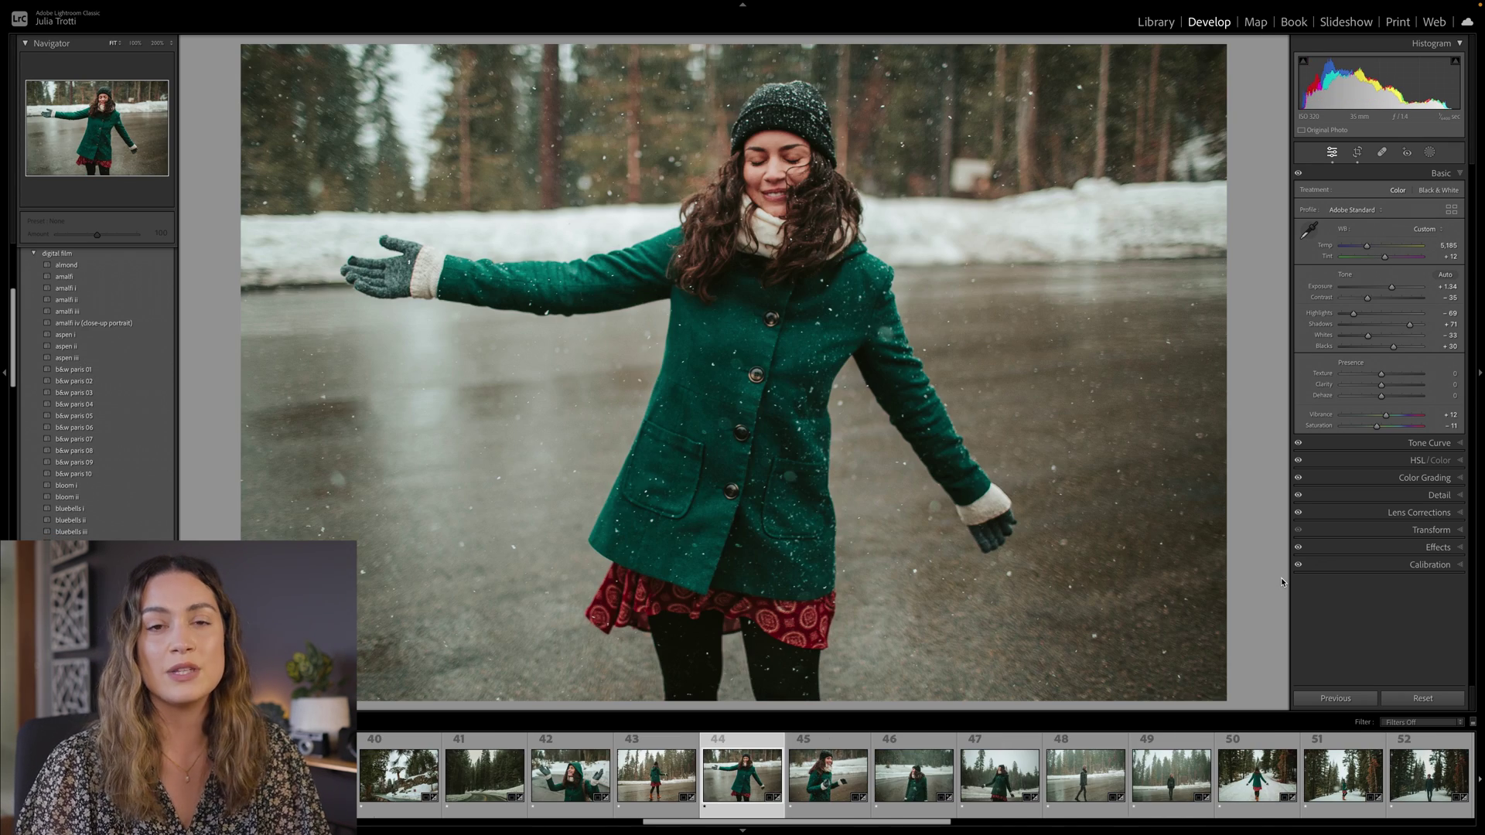
{"action": "key", "text": "backslash"}
{"action": "key", "text": "backslash"}
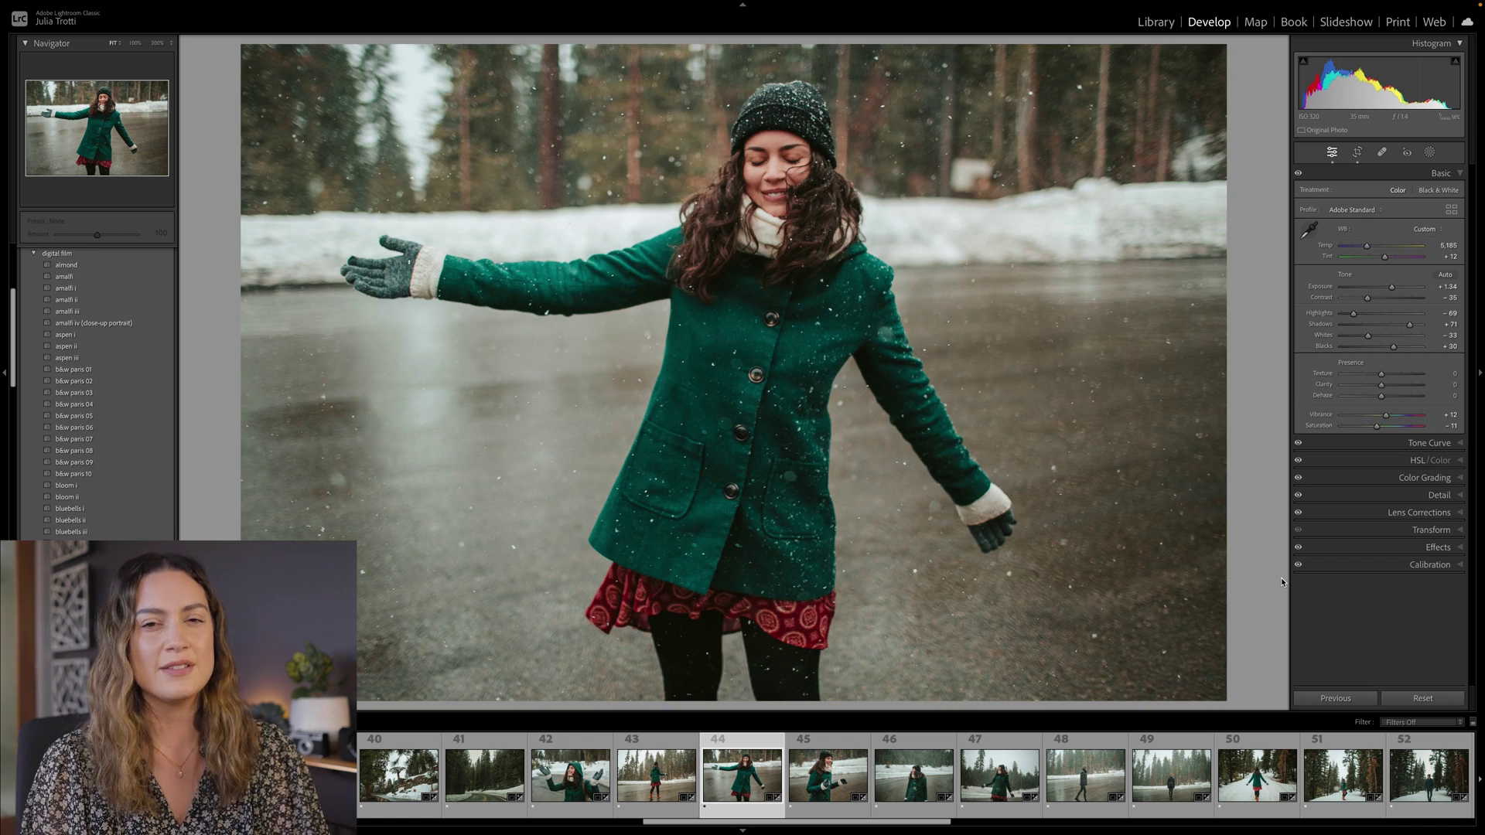
{"action": "left_click", "coordinate": [1171, 773]}
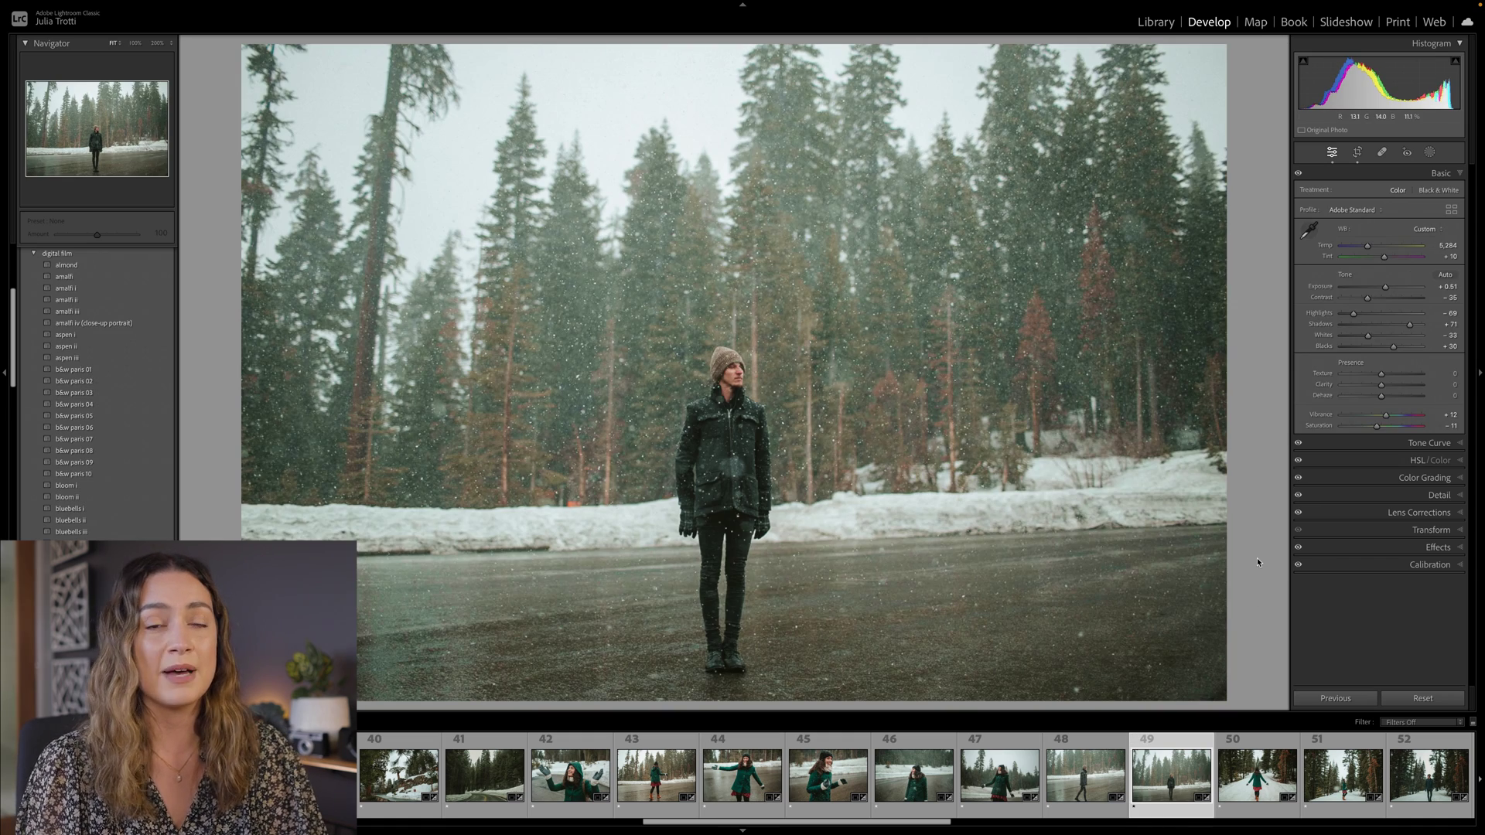
{"action": "left_click_drag", "start_coordinate": [1385, 287], "coordinate": [1384, 291]}
{"action": "key", "text": "backslash"}
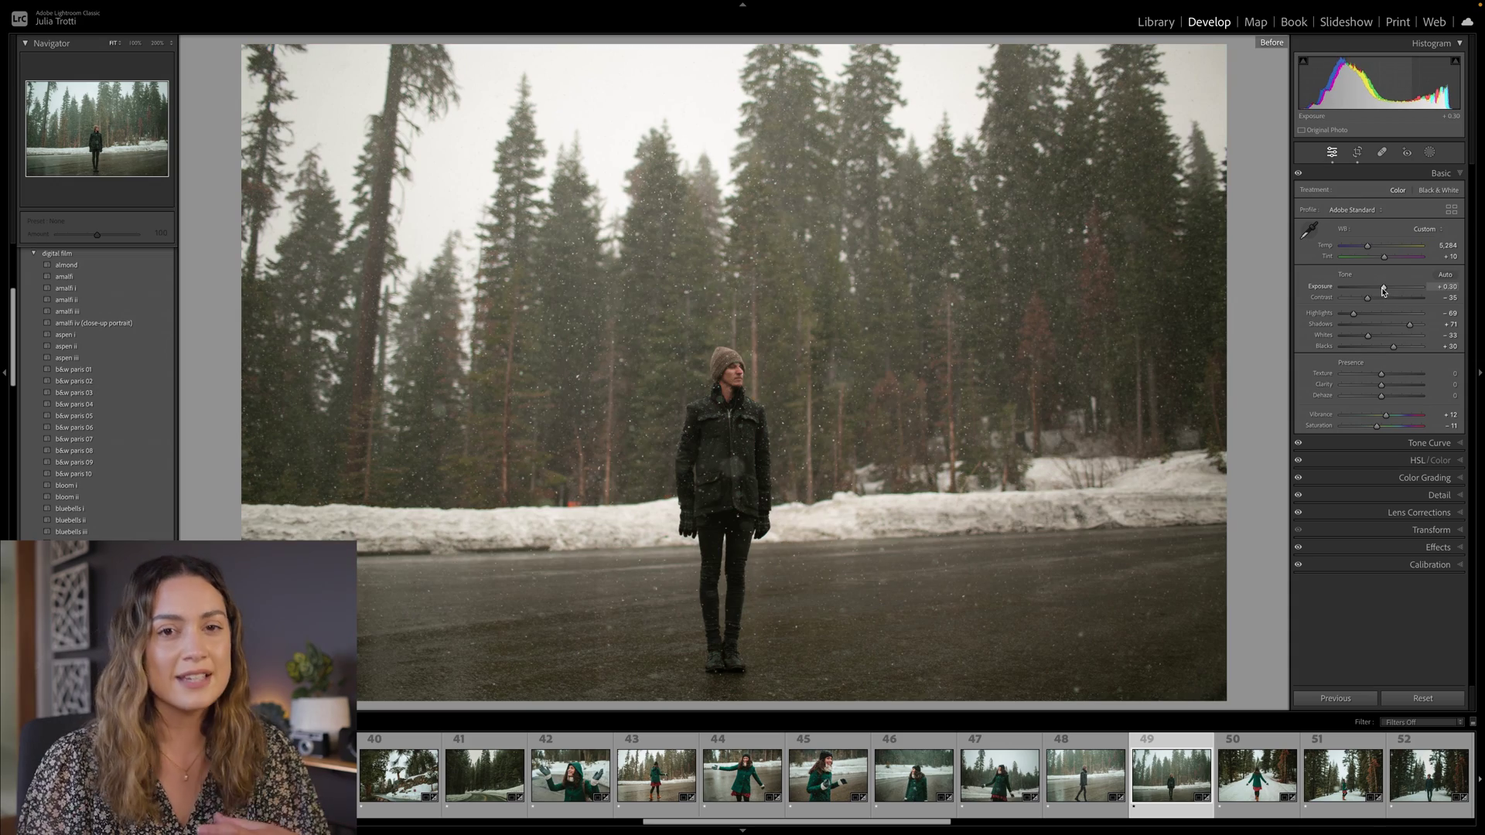
{"action": "key", "text": "backslash"}
Compare photo 51's edit with its original, then open photo 64 and scroll the grid.
{"action": "key", "text": "Right"}
{"action": "key", "text": "Right"}
{"action": "key", "text": "backslash"}
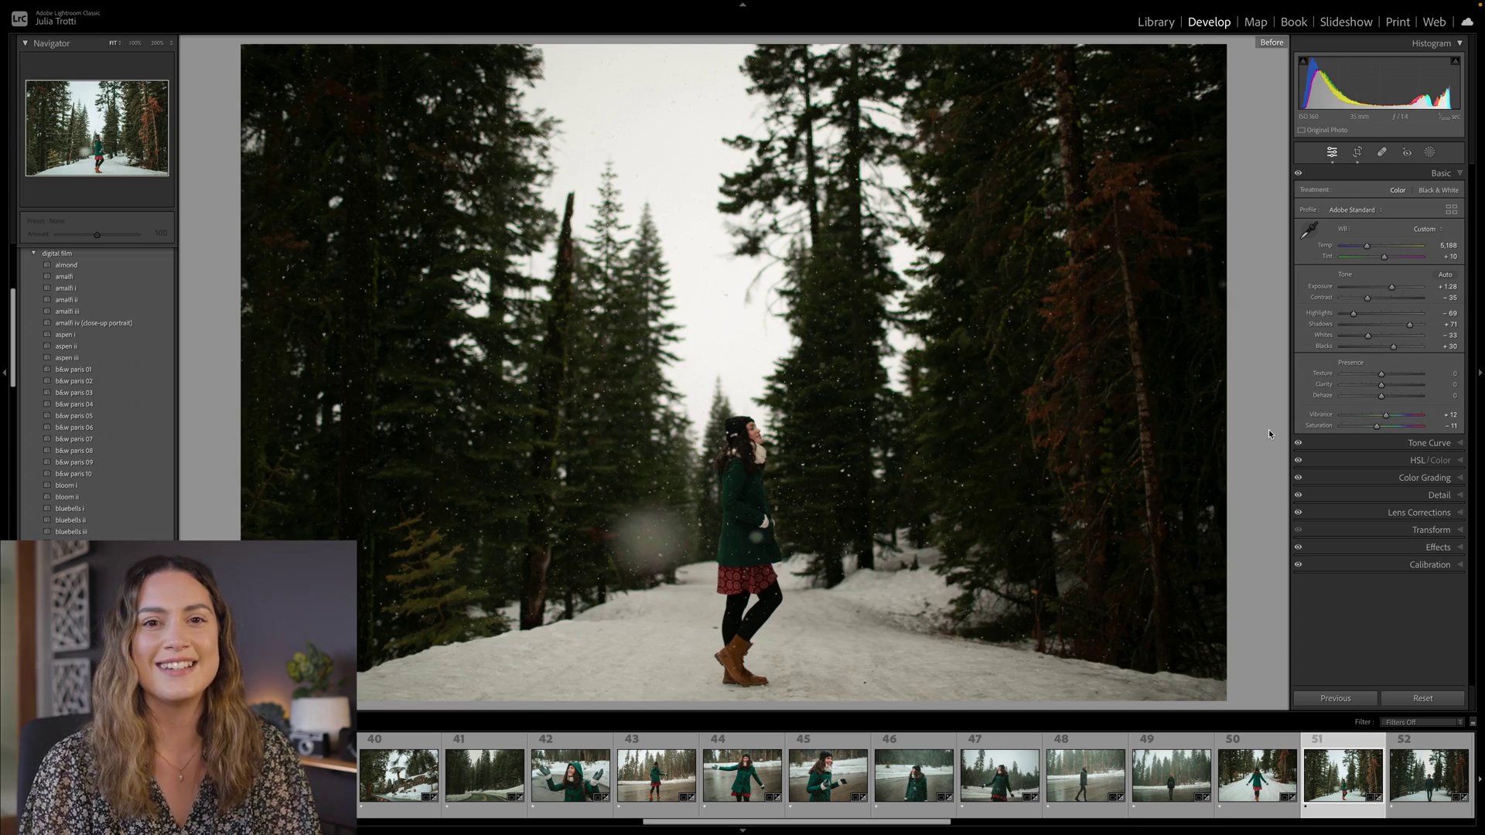
{"action": "key", "text": "backslash"}
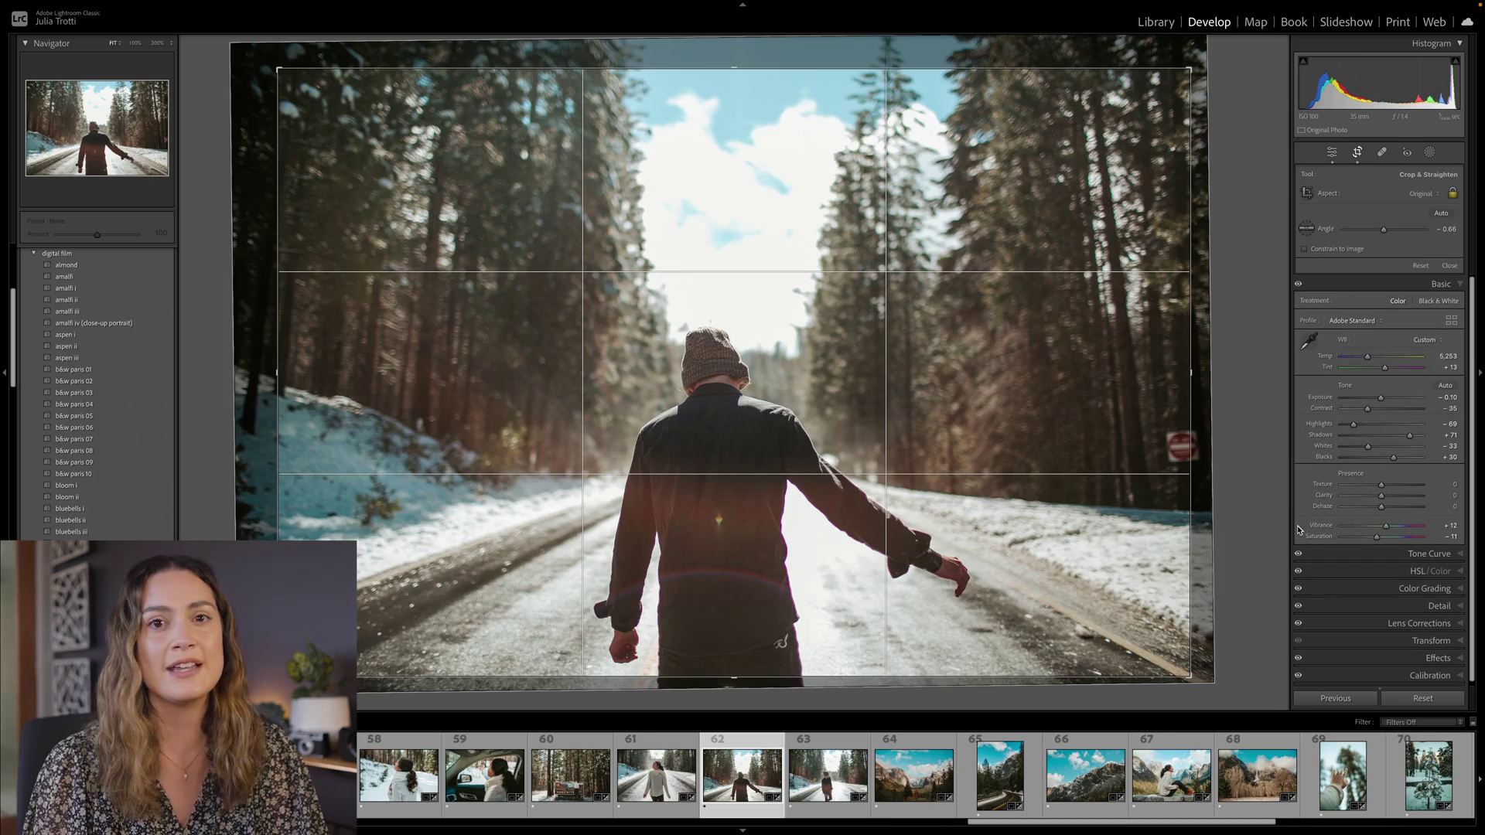
{"action": "left_click", "coordinate": [938, 785]}
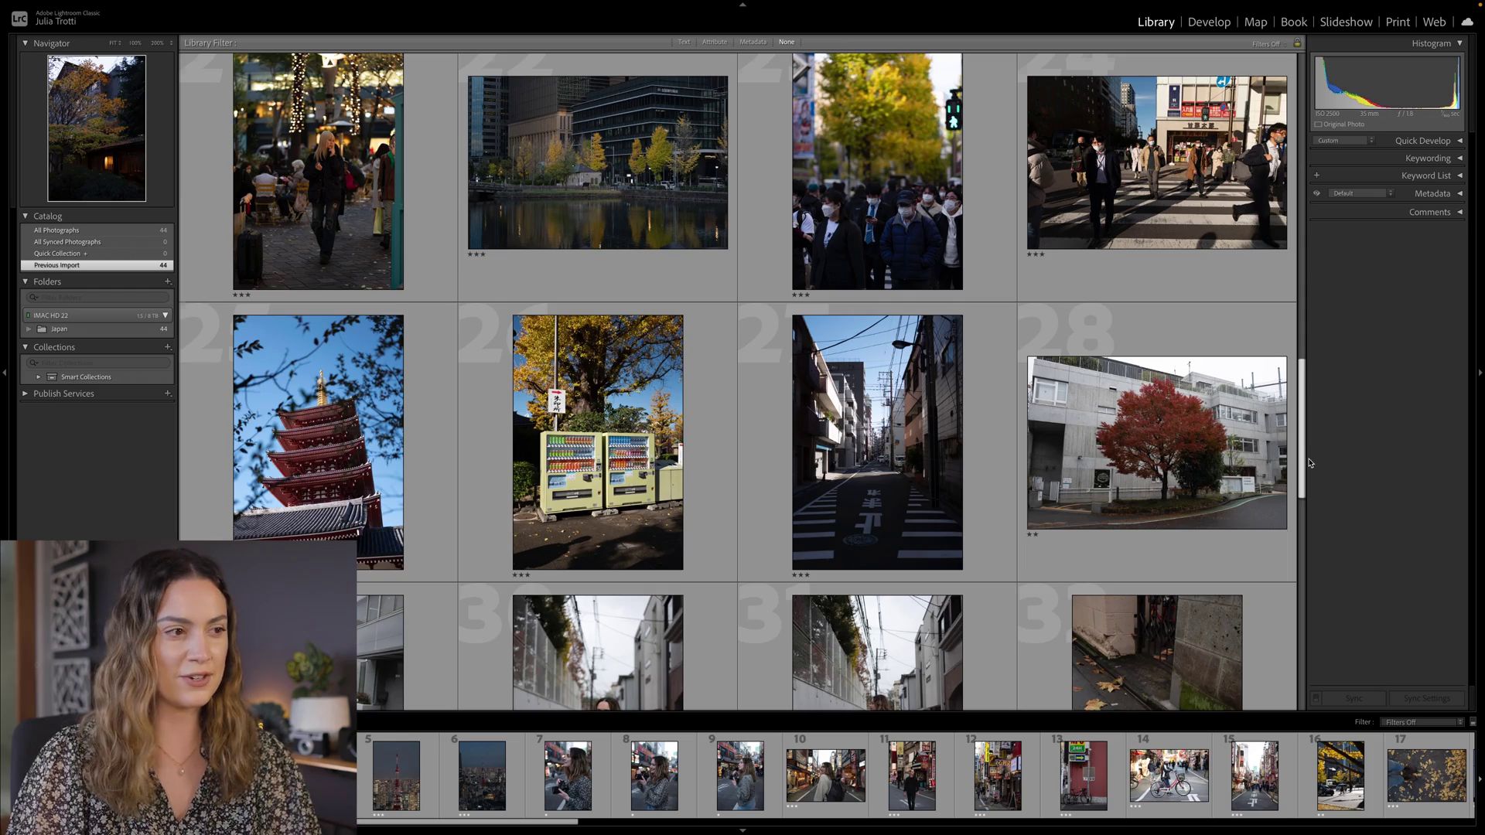
{"action": "left_click_drag", "start_coordinate": [1309, 463], "coordinate": [1309, 355]}
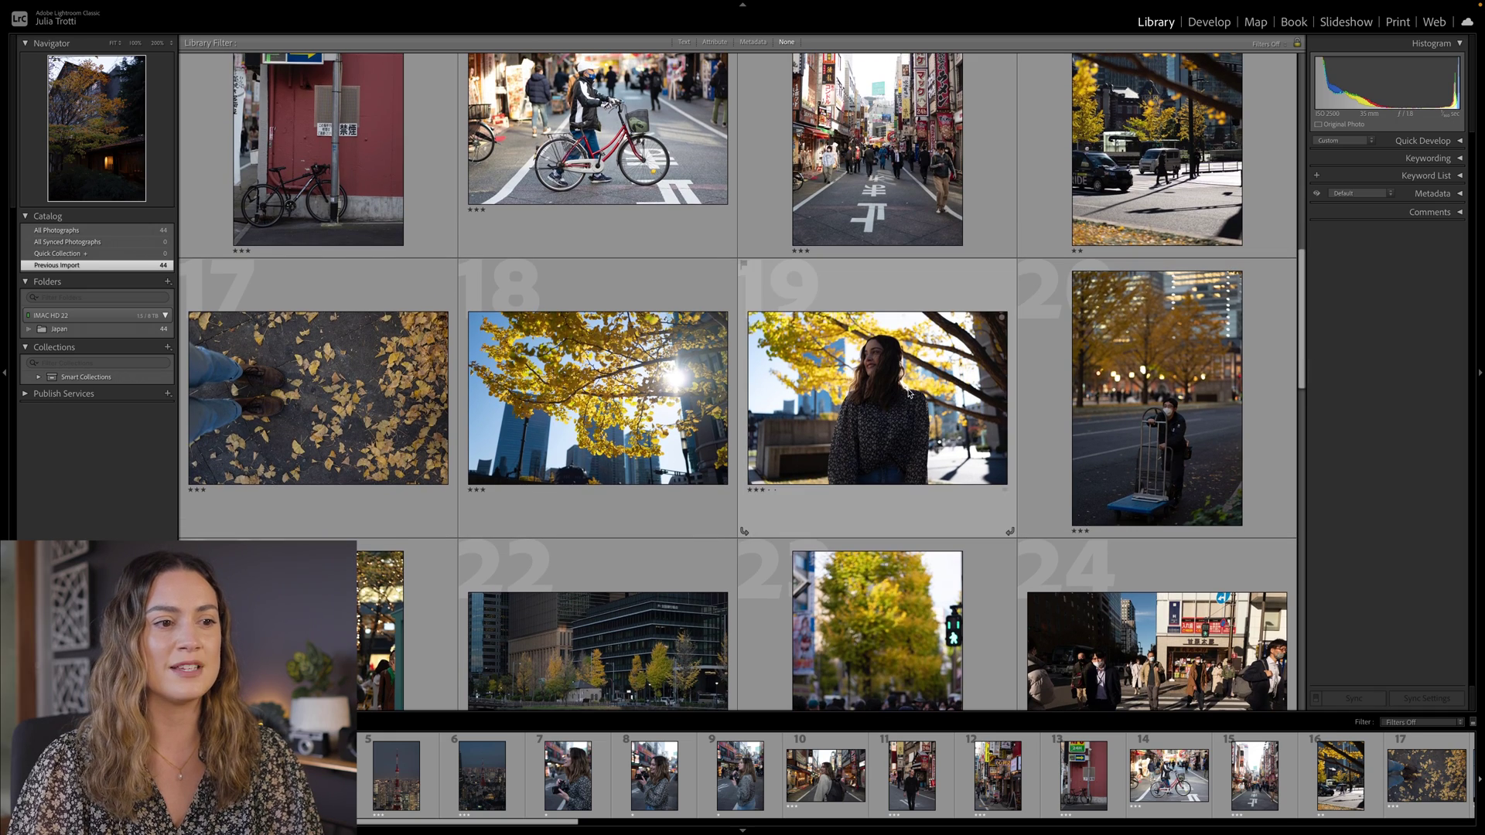
{"action": "left_click", "coordinate": [878, 398]}
{"action": "left_click", "coordinate": [597, 398]}
{"action": "left_click_drag", "start_coordinate": [1302, 307], "coordinate": [1294, 199]}
{"action": "left_click", "coordinate": [878, 332]}
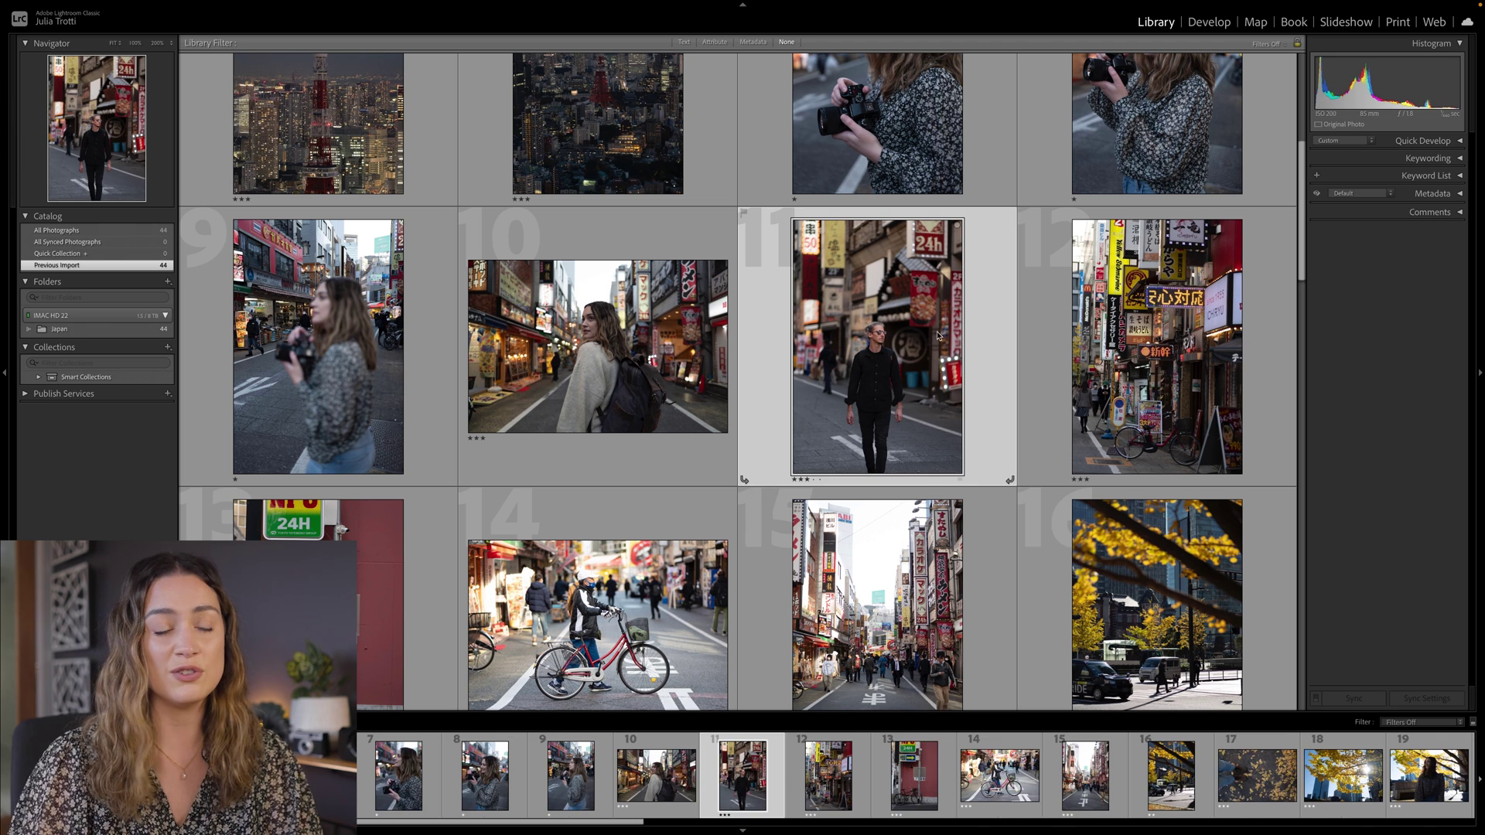
{"action": "left_click_drag", "start_coordinate": [1301, 251], "coordinate": [1302, 167]}
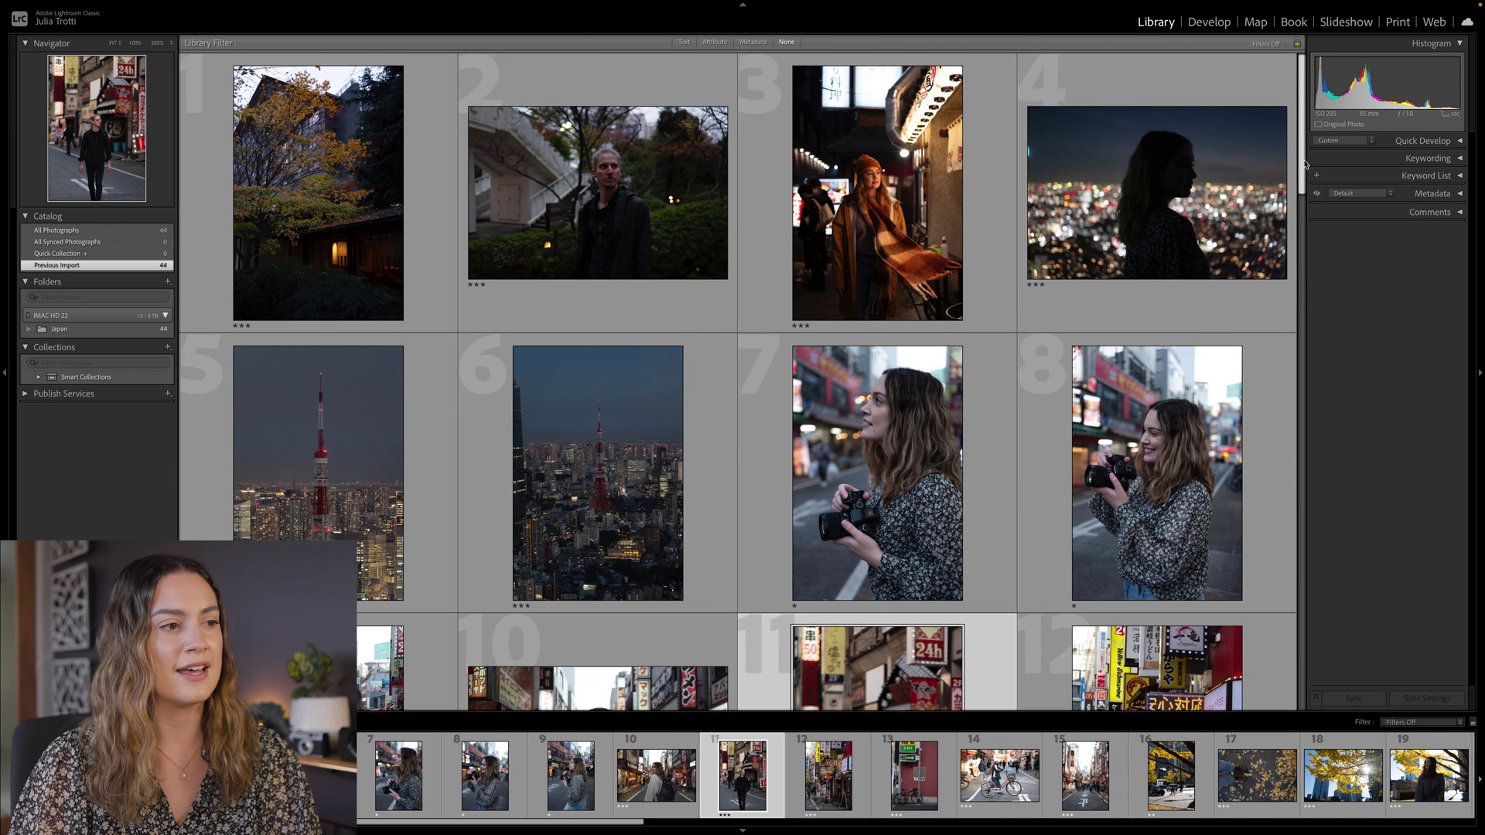
{"action": "left_click", "coordinate": [652, 198]}
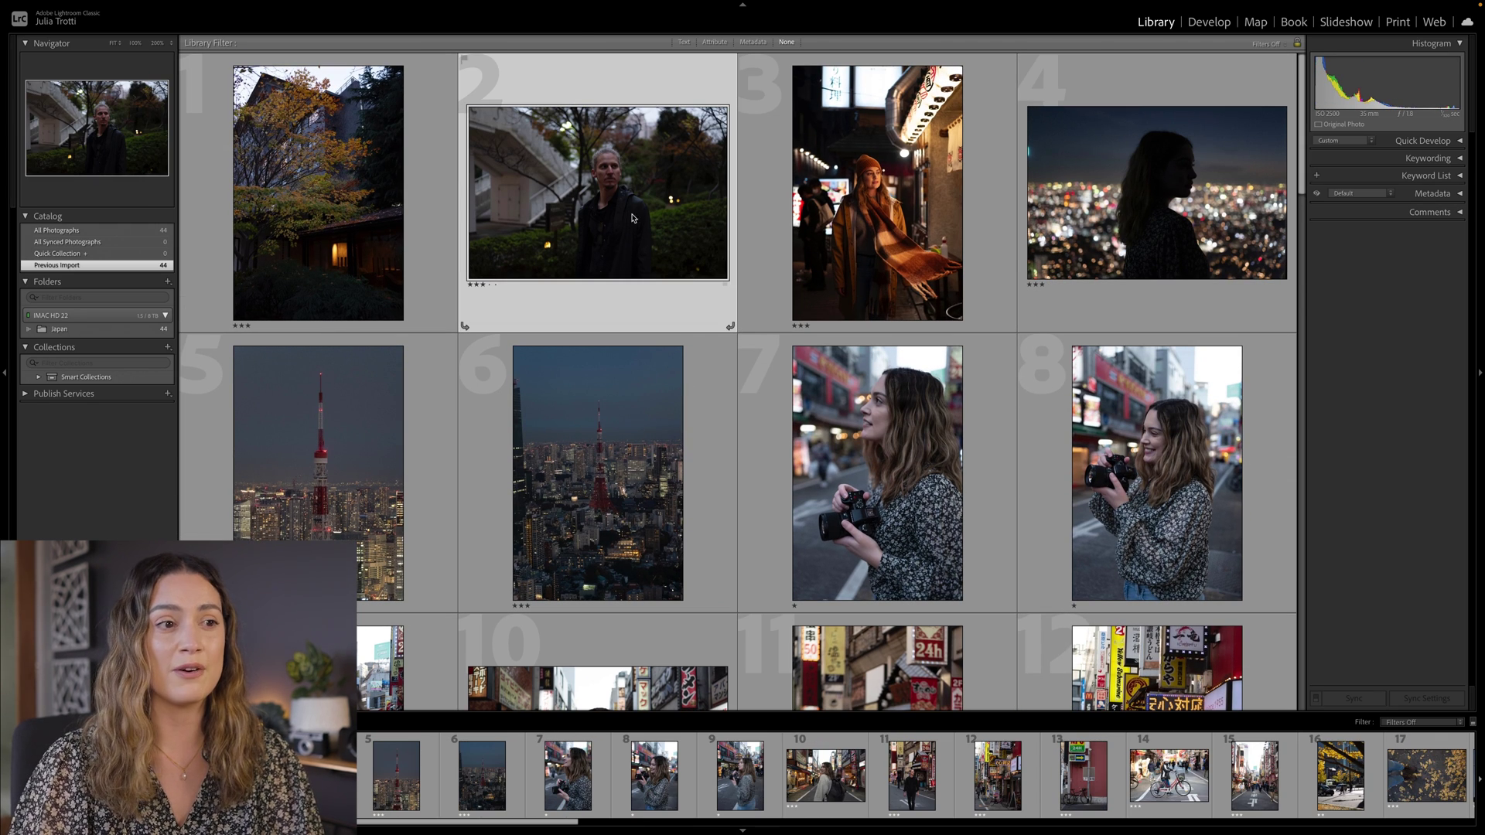
{"action": "left_click", "coordinate": [865, 214]}
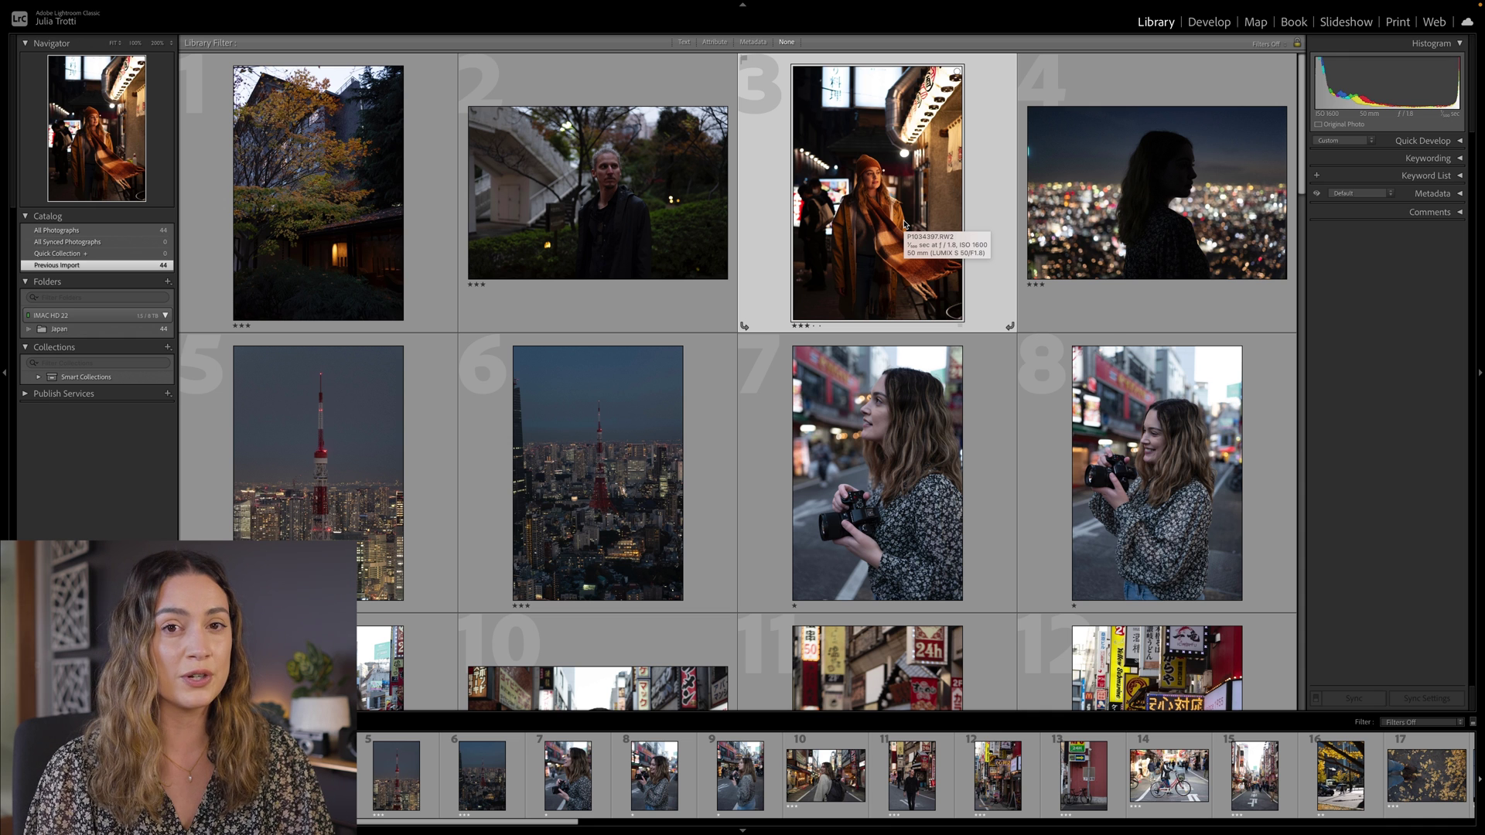
Open photo 1, the autumn tree, in Develop and apply the earthy 03 preset.
{"action": "left_click", "coordinate": [323, 221]}
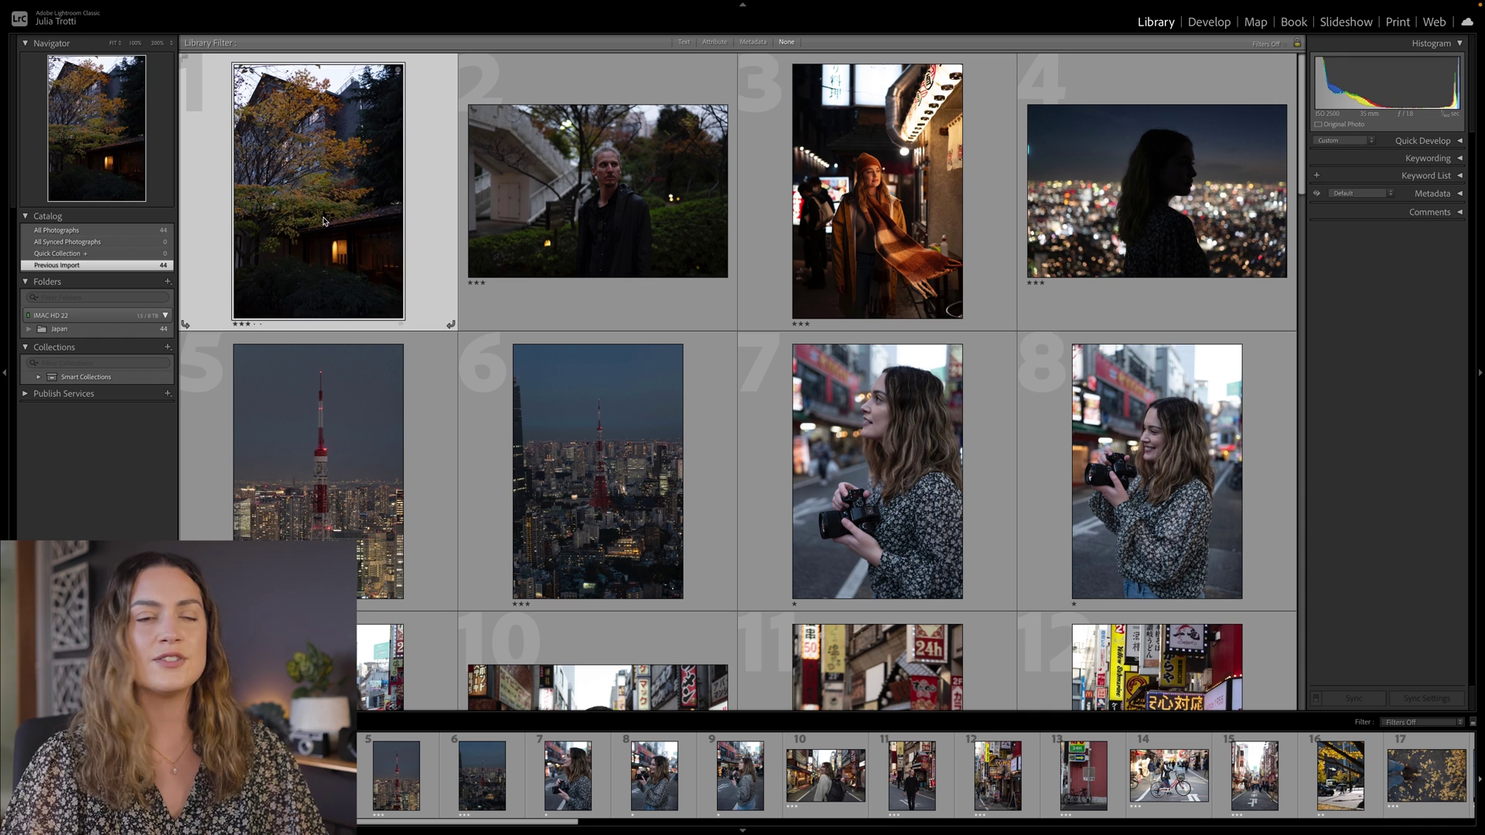
{"action": "key", "text": "d"}
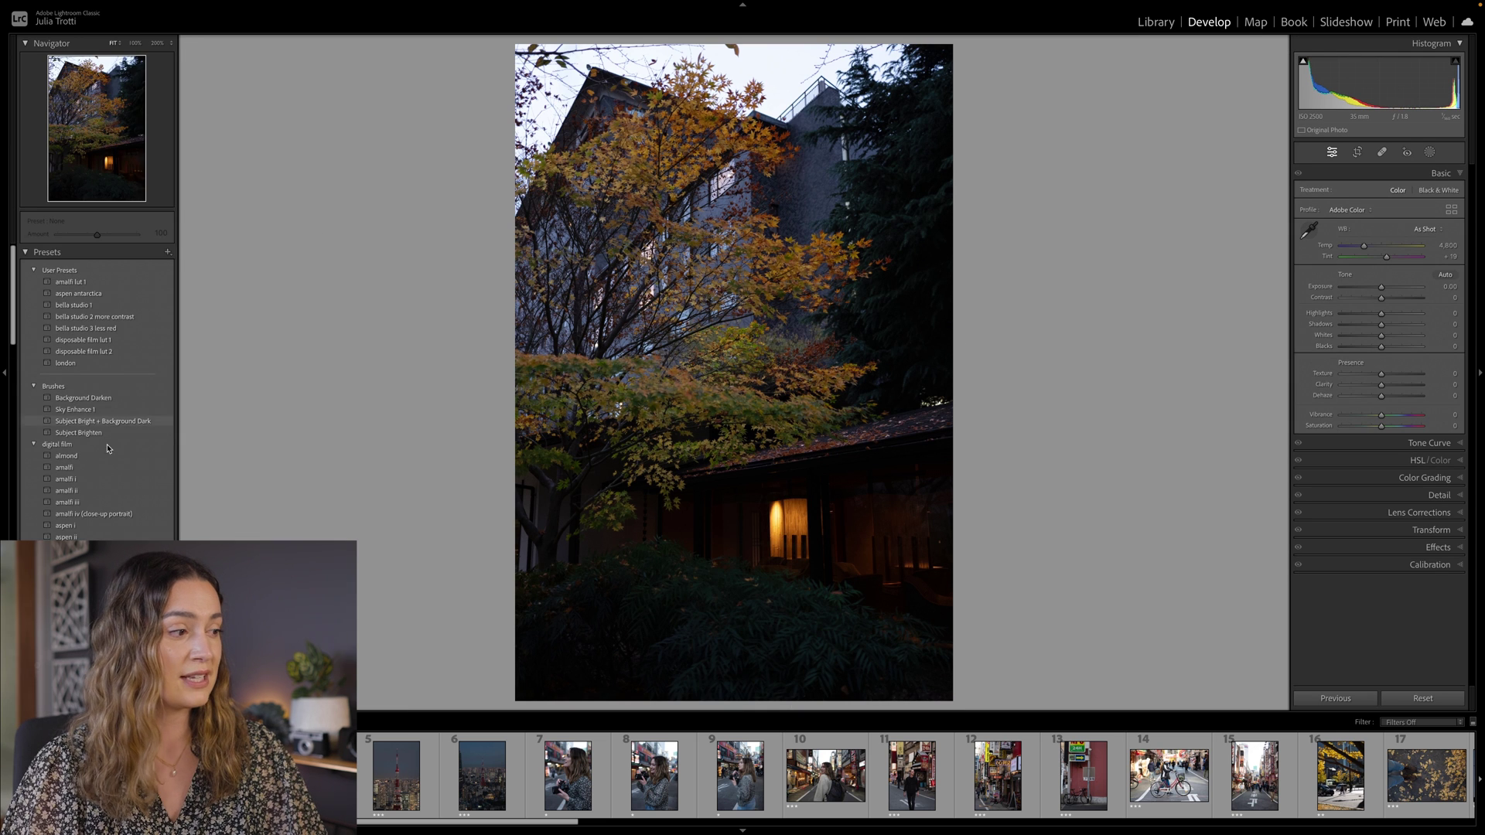
{"action": "scroll", "coordinate": [99, 450], "scroll_direction": "down", "scroll_amount": 5}
{"action": "scroll", "coordinate": [100, 464], "scroll_direction": "down", "scroll_amount": 6}
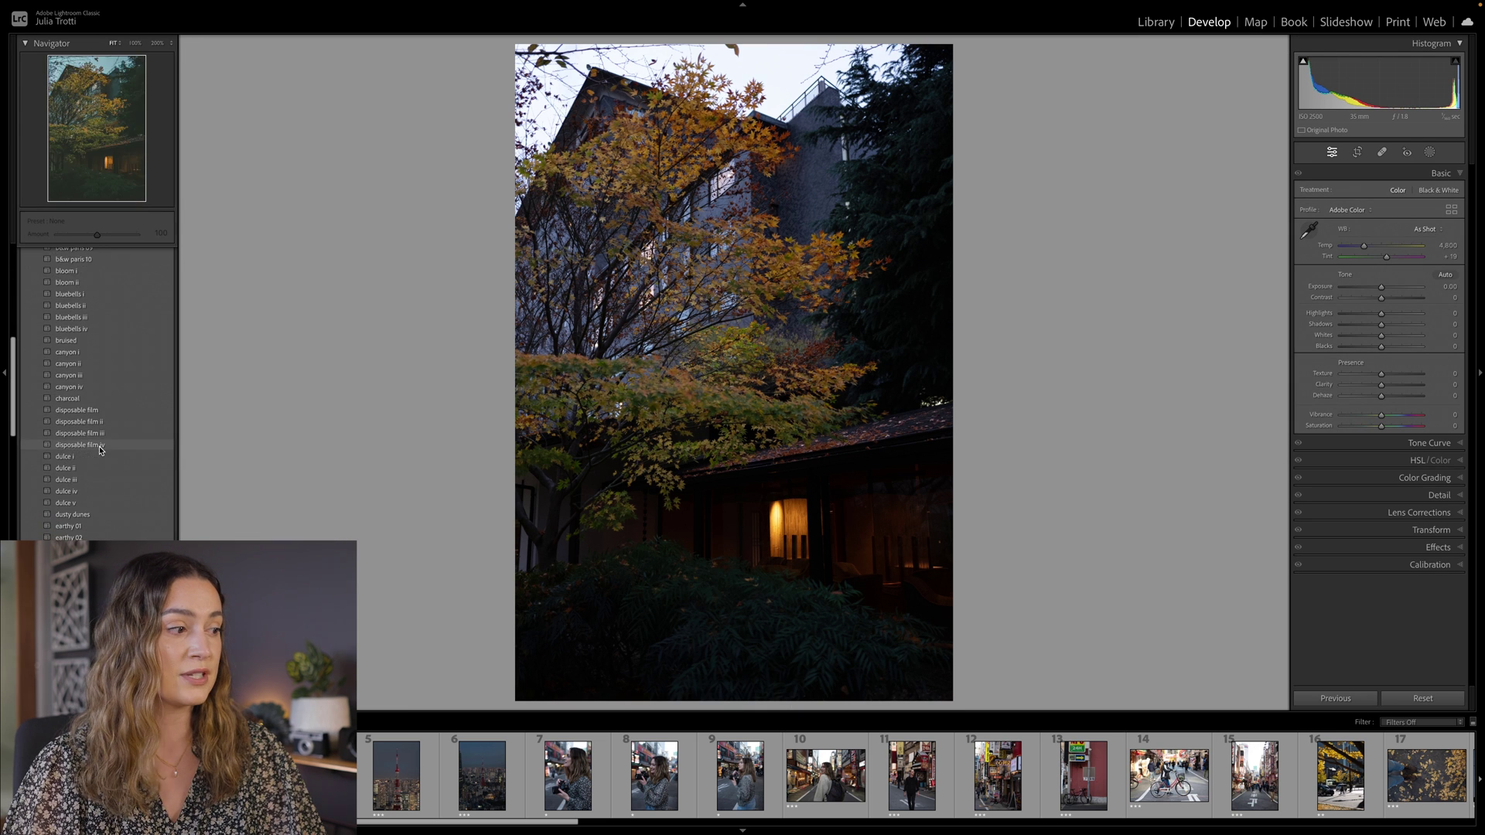
{"action": "left_click", "coordinate": [96, 506]}
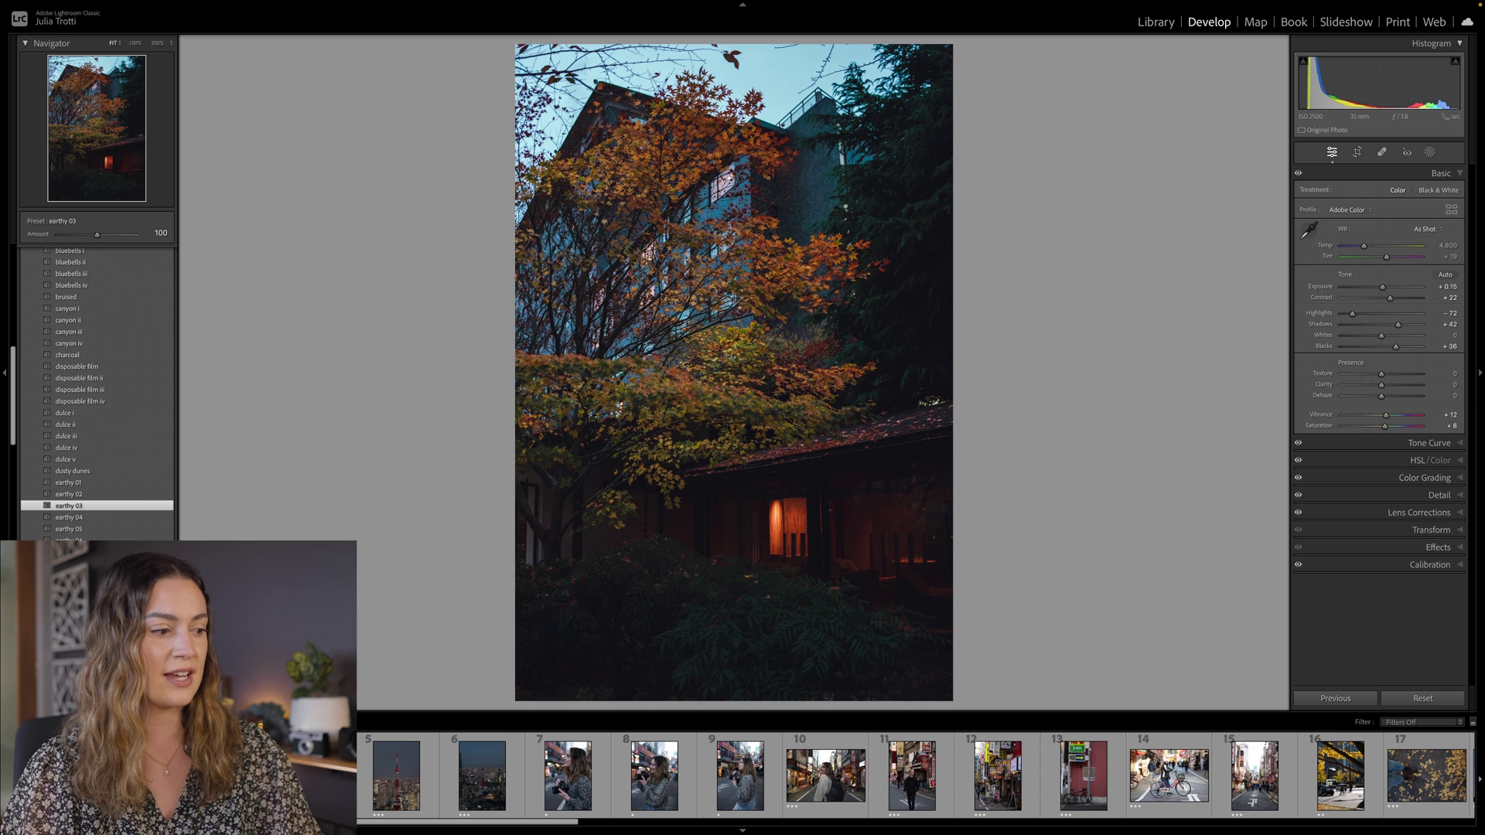
{"action": "scroll", "coordinate": [1350, 804], "scroll_direction": "down", "scroll_amount": 10}
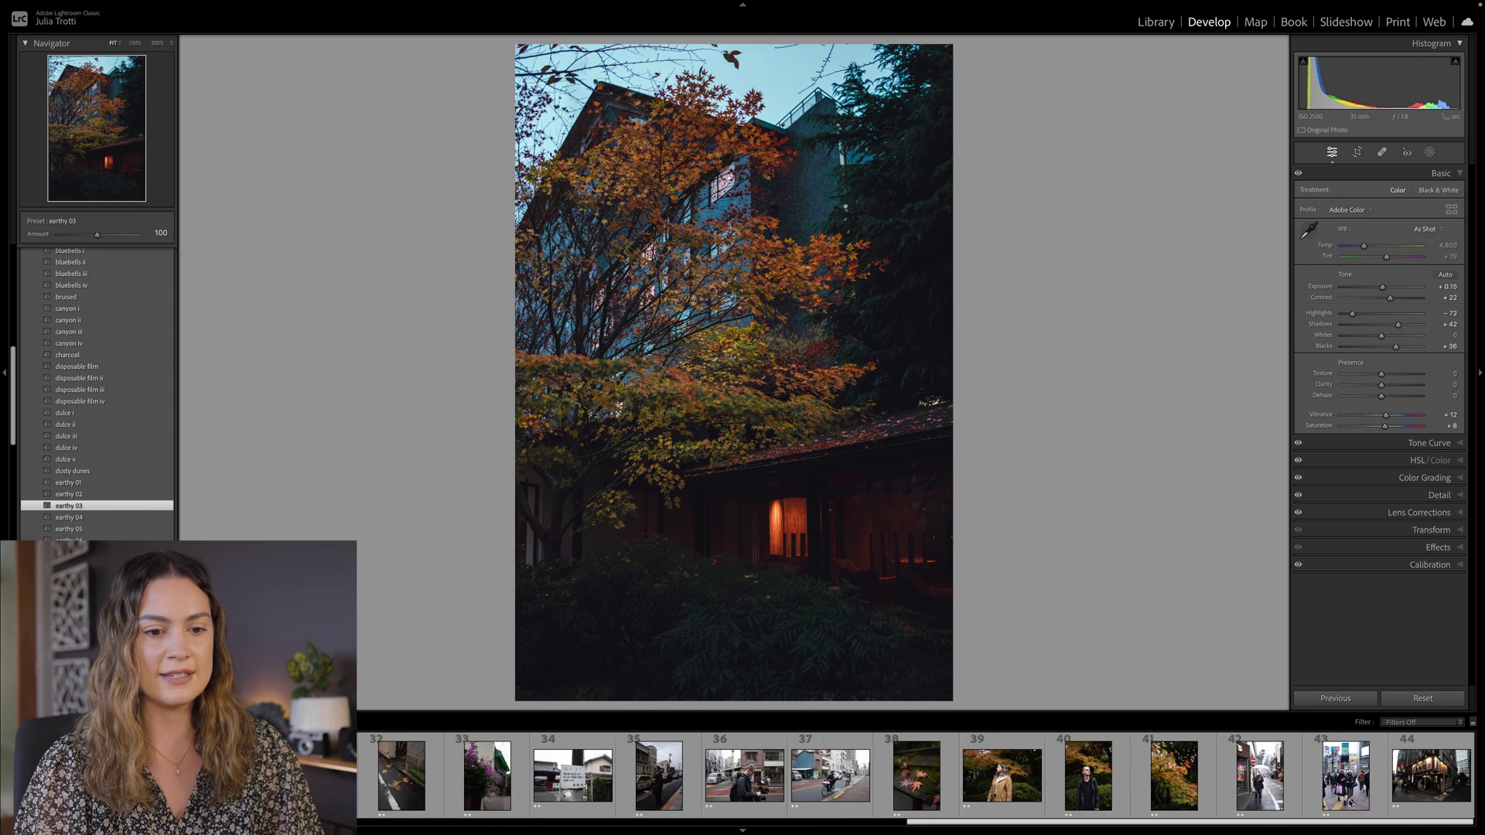
Sync the earthy 03 settings to all catalog photos, then deselect and move to the next photo.
{"action": "key", "text": "super+a"}
{"action": "left_click", "coordinate": [1340, 700]}
{"action": "key", "text": "Return"}
{"action": "key", "text": "super+d"}
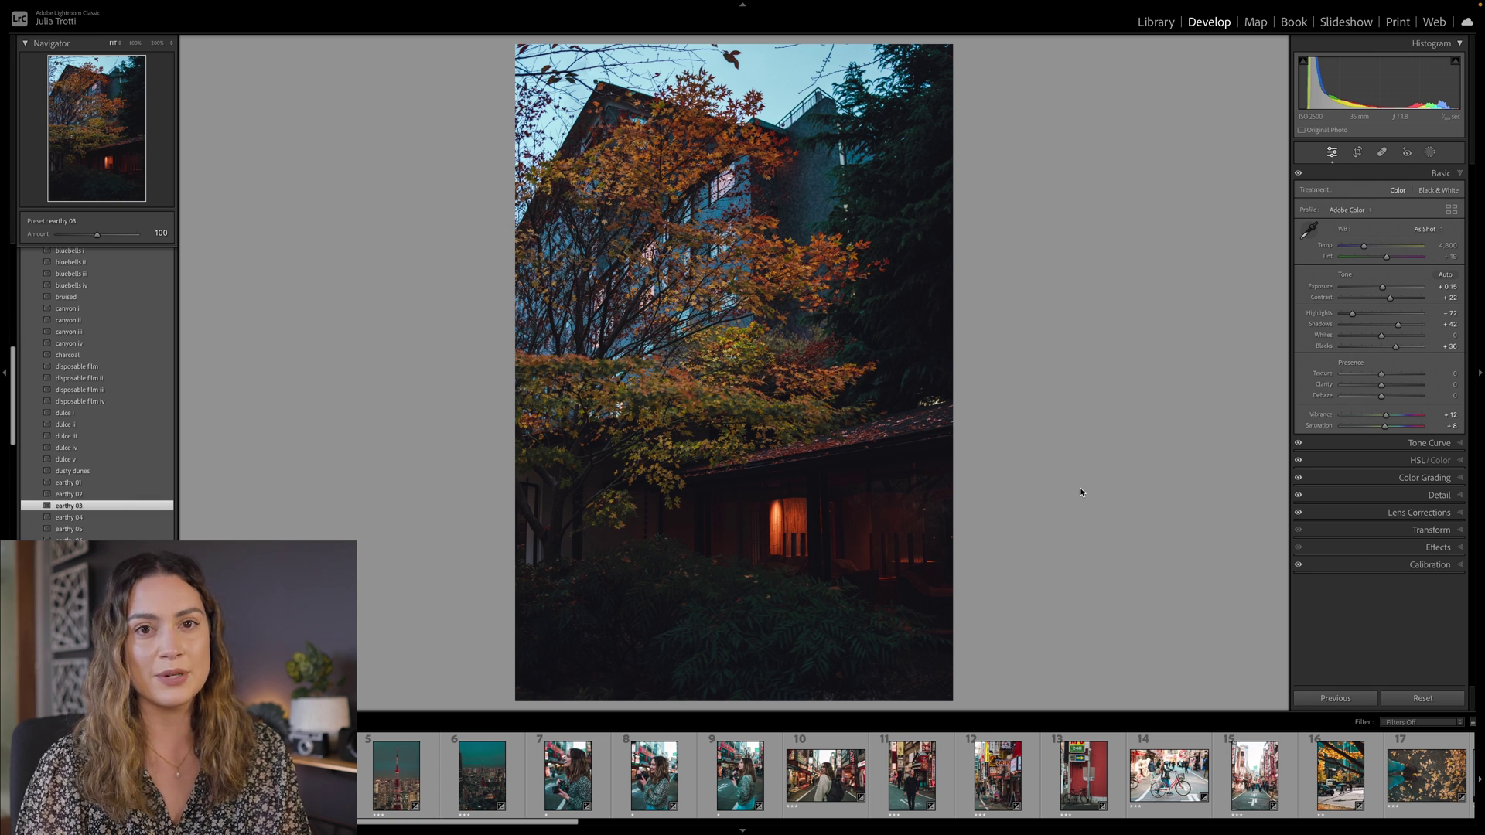
{"action": "key", "text": "Right"}
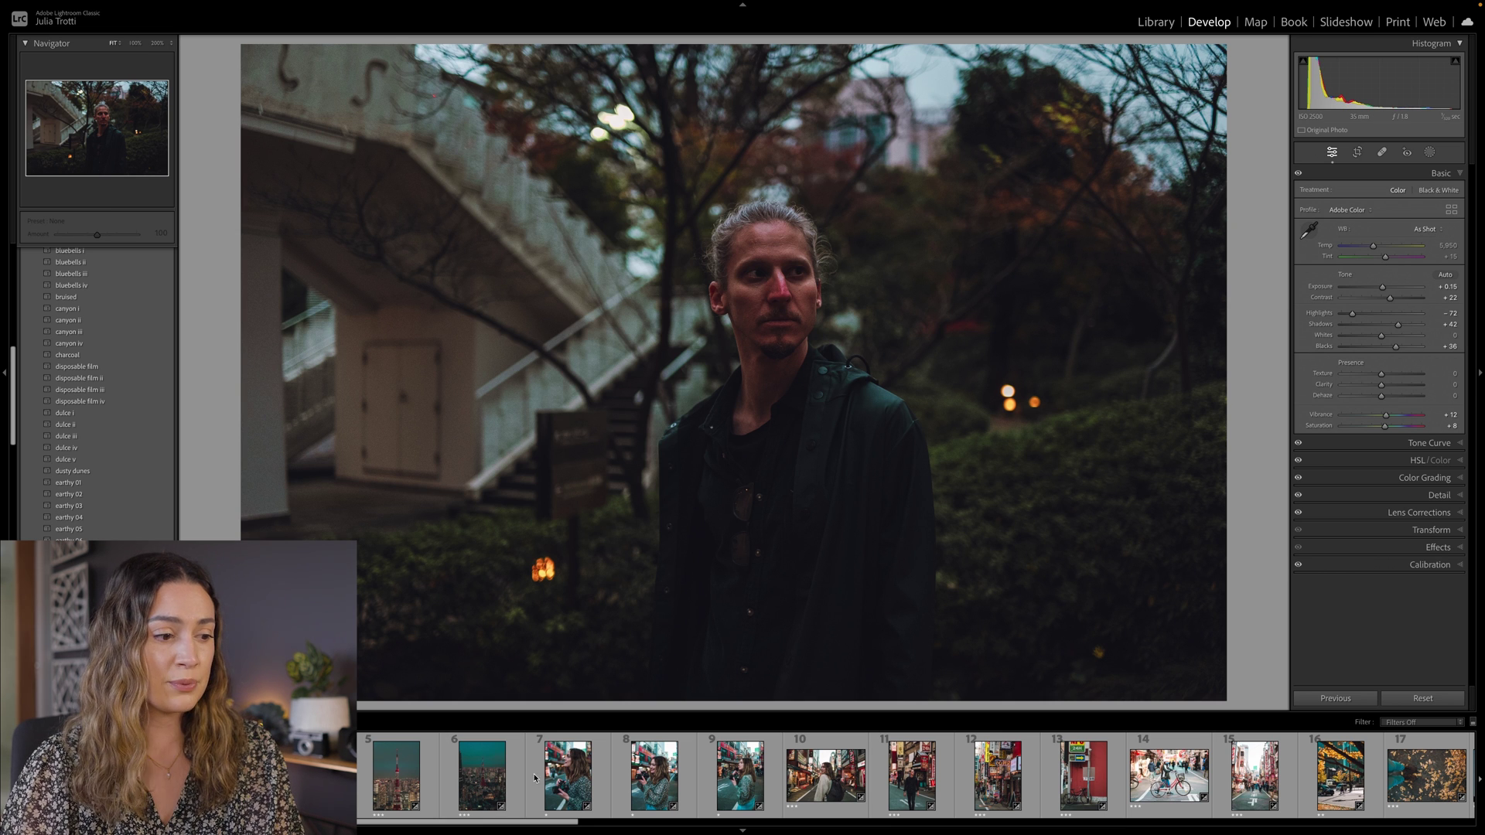
Warm photo 7's white balance by raising Temp, then start an Imagen Lite Personal AI Profile.
{"action": "left_click", "coordinate": [568, 774]}
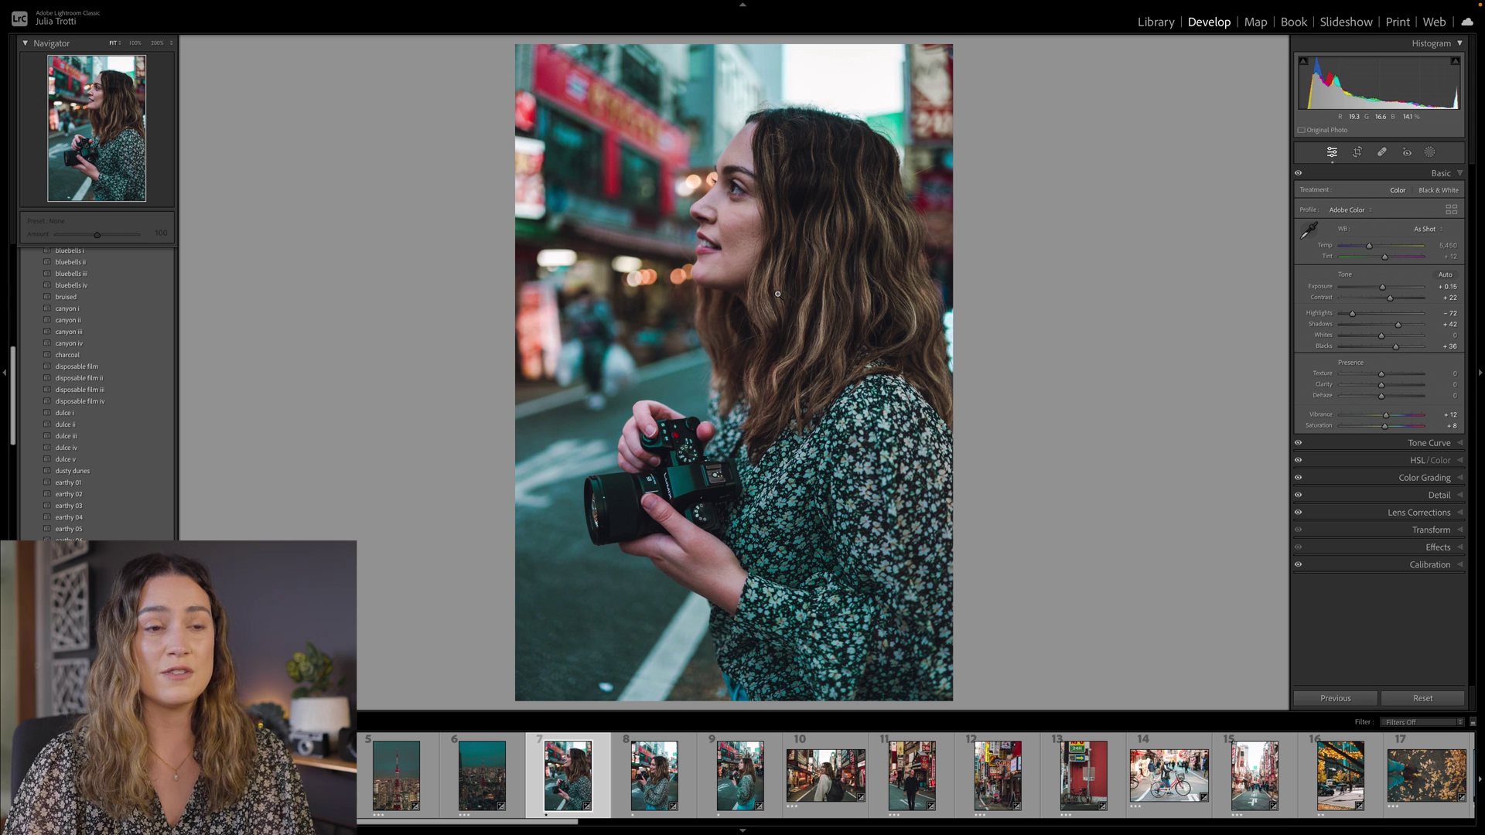
{"action": "left_click_drag", "start_coordinate": [1370, 249], "coordinate": [1382, 249]}
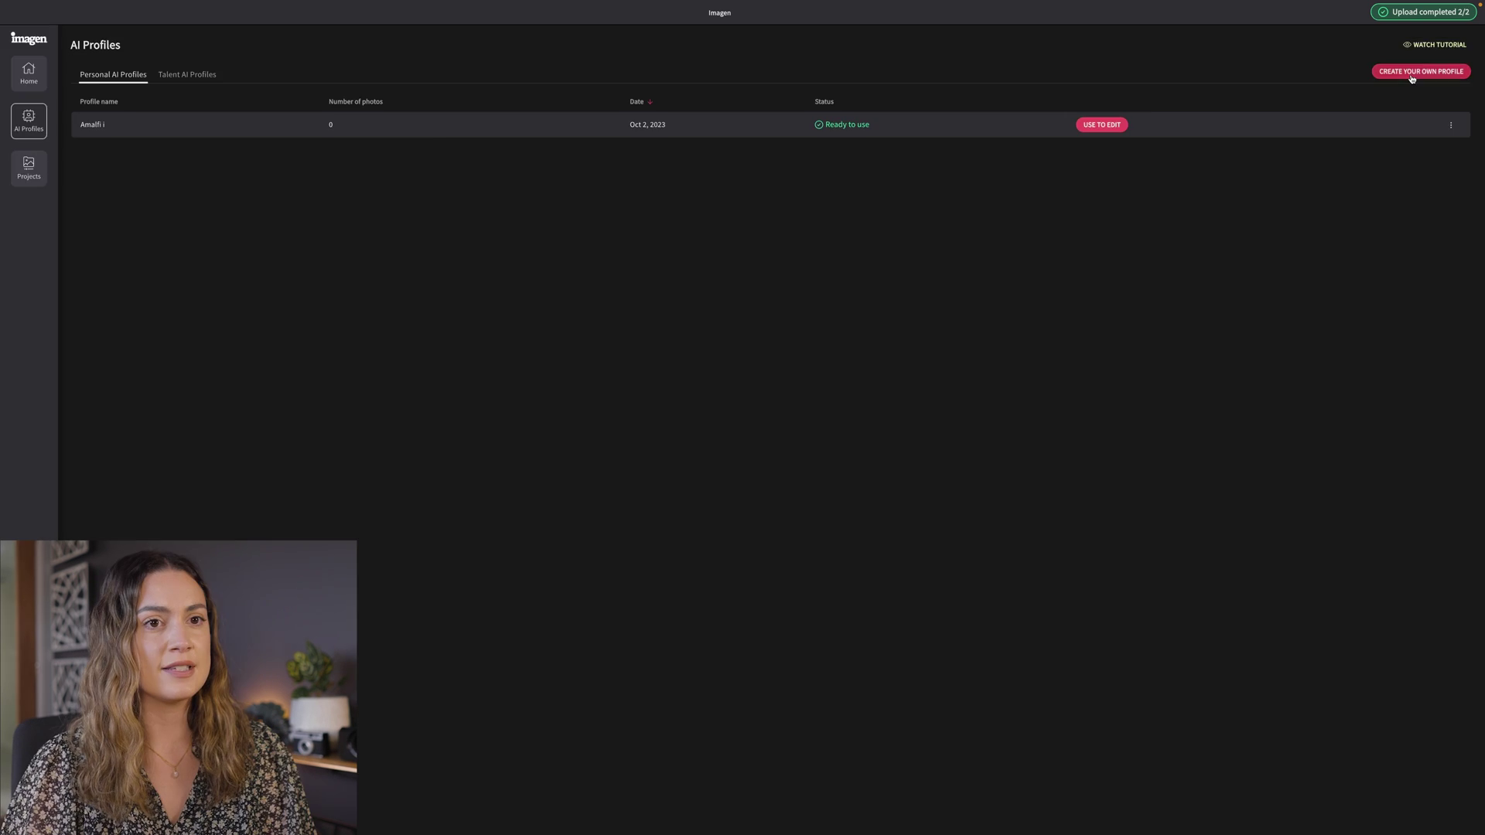
{"action": "left_click", "coordinate": [1419, 73]}
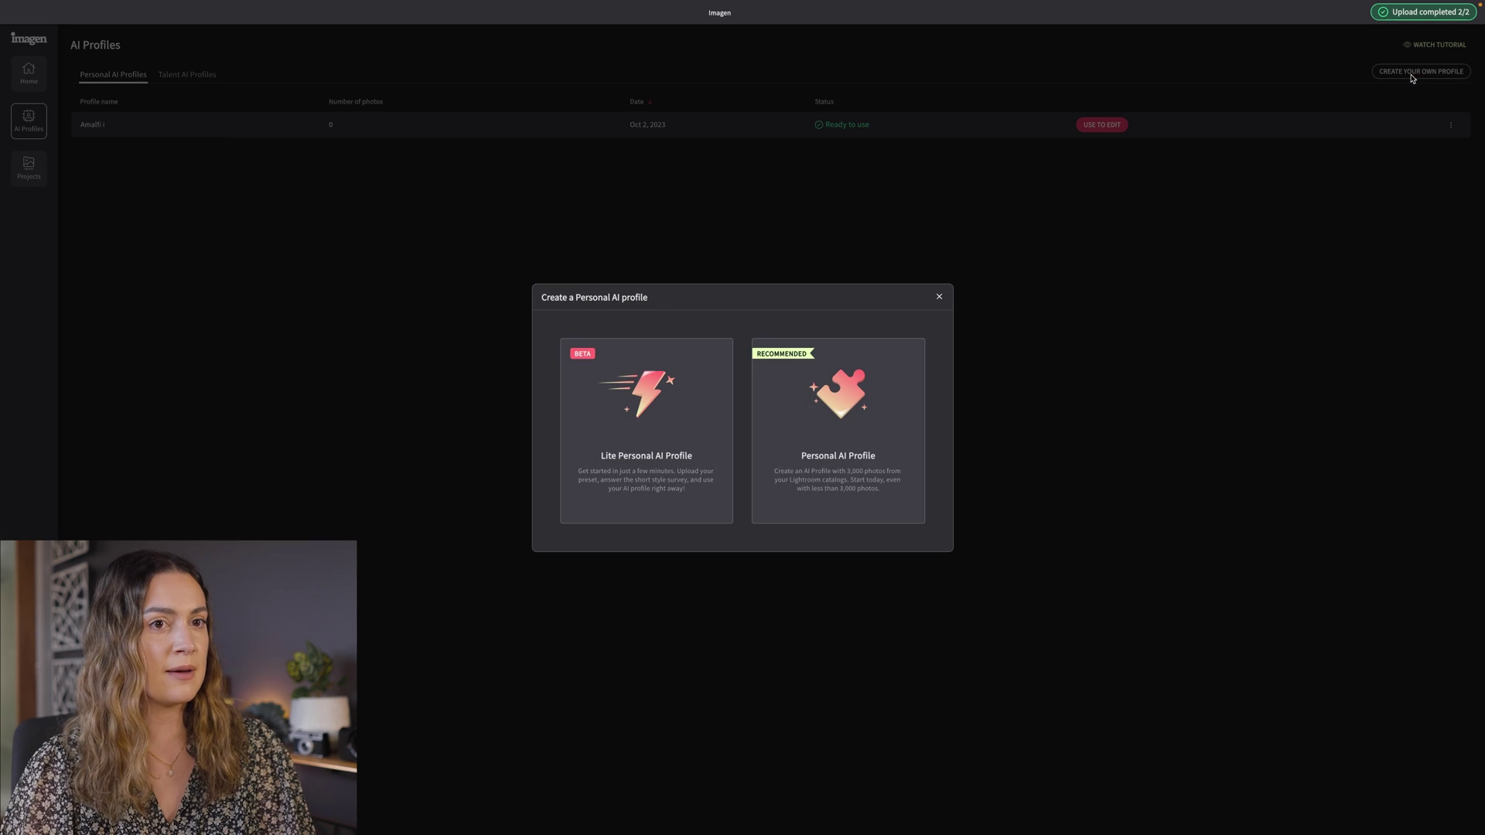
{"action": "left_click", "coordinate": [626, 424]}
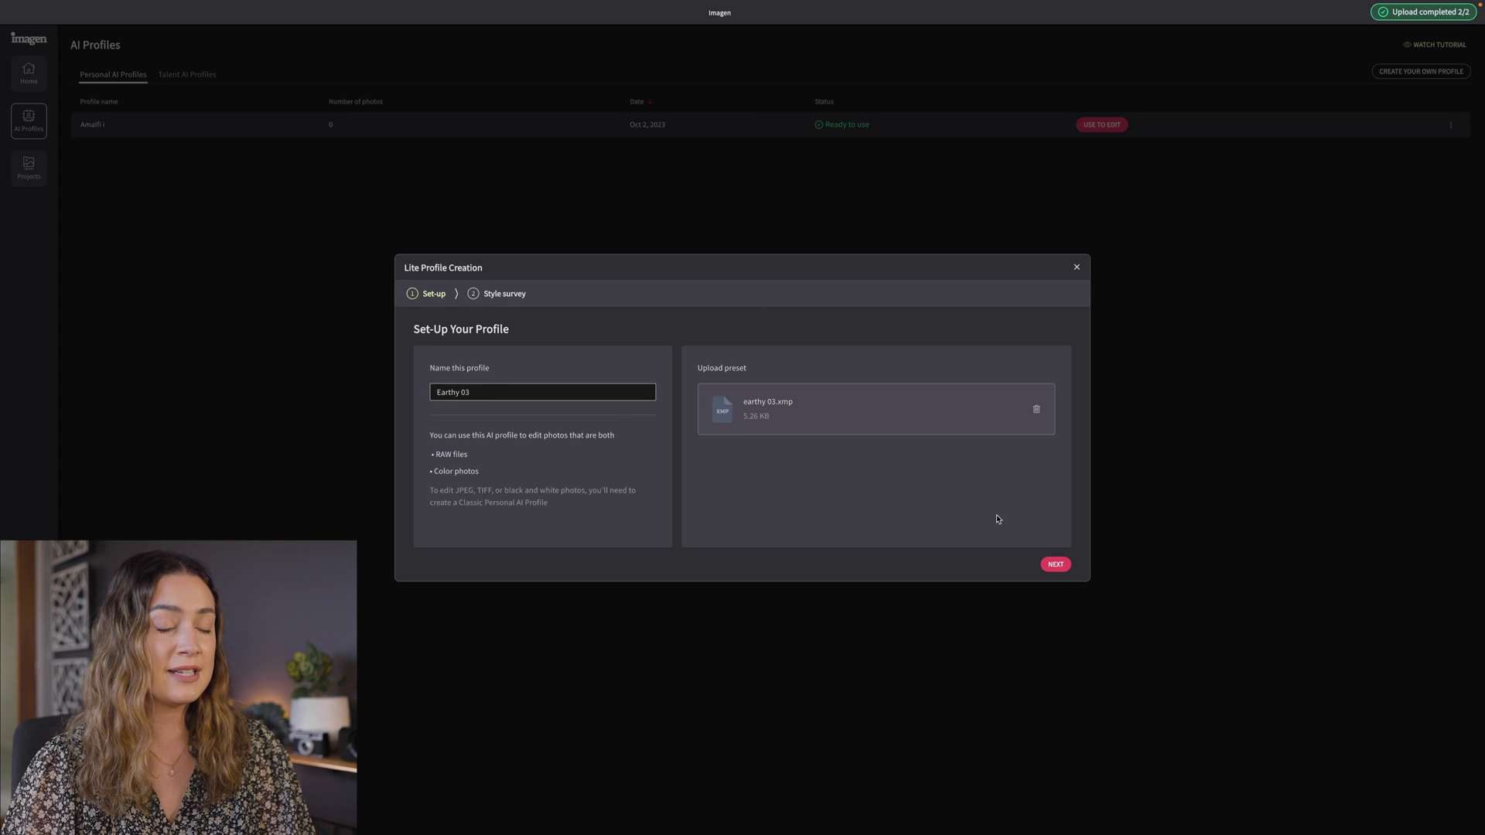
Continue to the style survey and pick the middle option for each exposure question.
{"action": "left_click", "coordinate": [1056, 564]}
{"action": "left_click", "coordinate": [742, 464]}
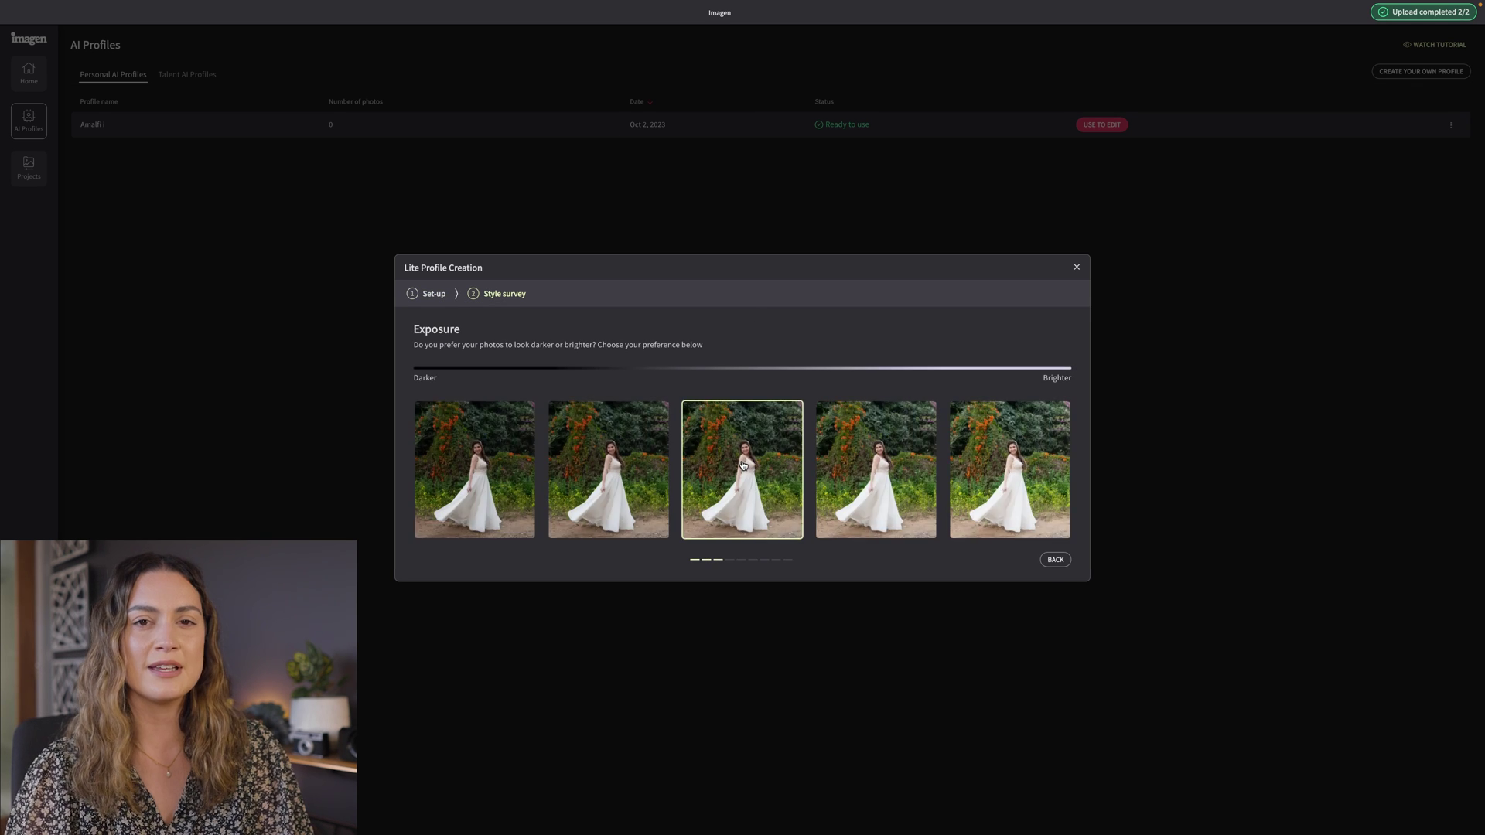
{"action": "left_click", "coordinate": [743, 465]}
{"action": "left_click", "coordinate": [744, 465]}
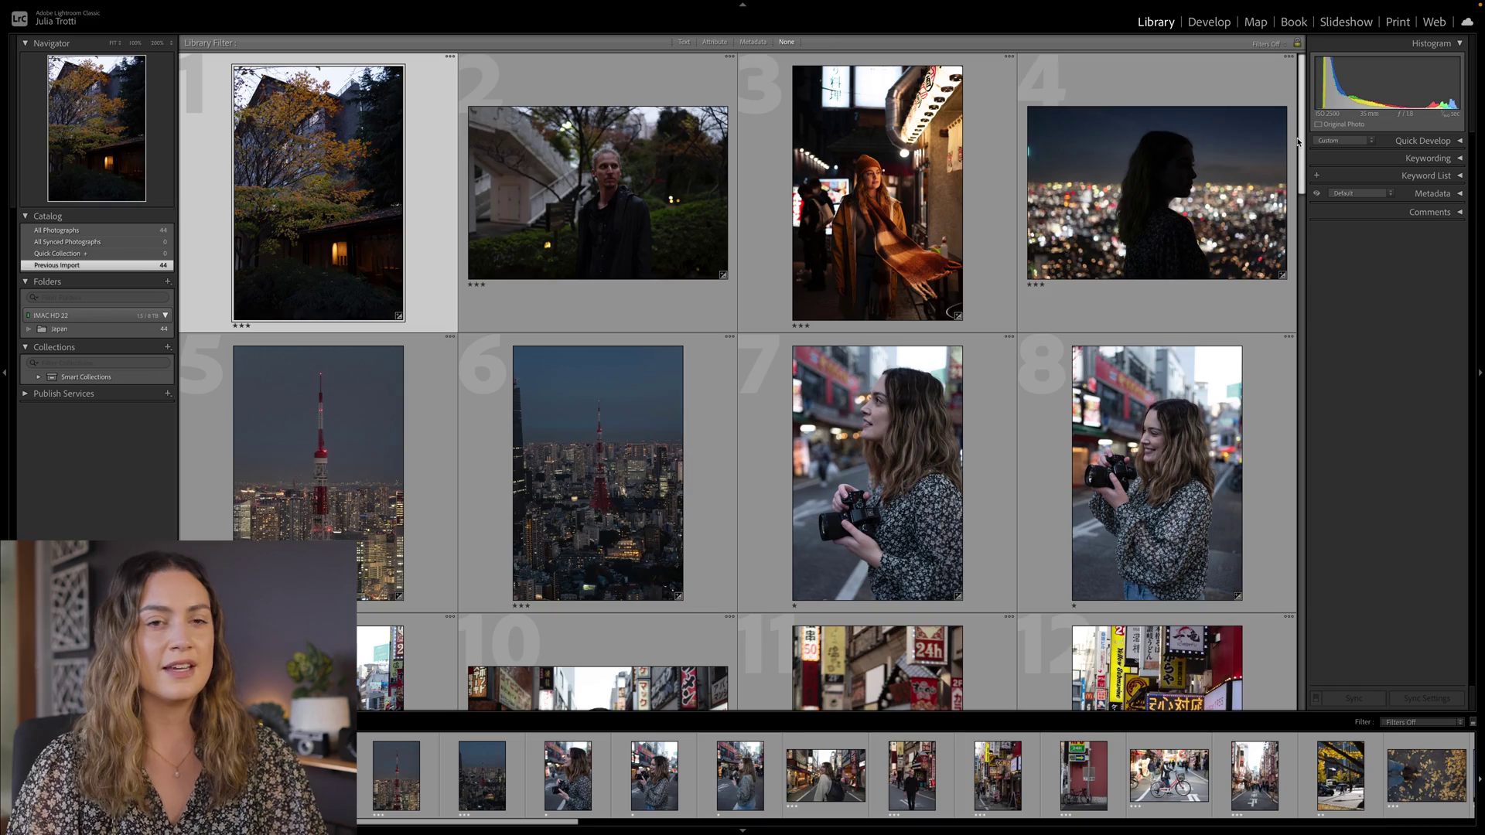
Scroll down and back up through the Library grid to review the AI-edited Japan photos.
{"action": "left_click_drag", "start_coordinate": [1301, 147], "coordinate": [1311, 663]}
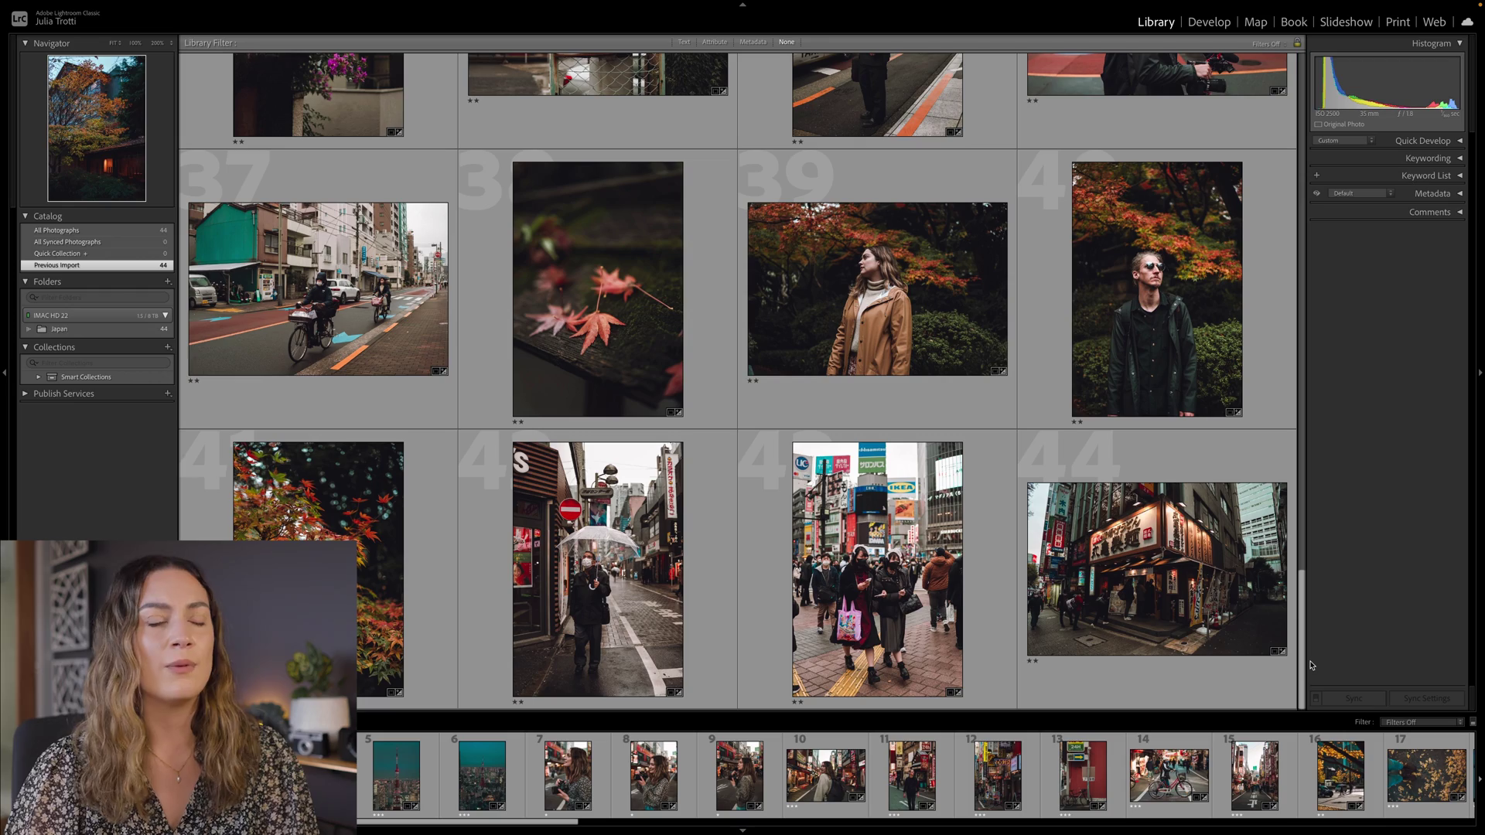
{"action": "left_click_drag", "start_coordinate": [1303, 660], "coordinate": [1304, 142]}
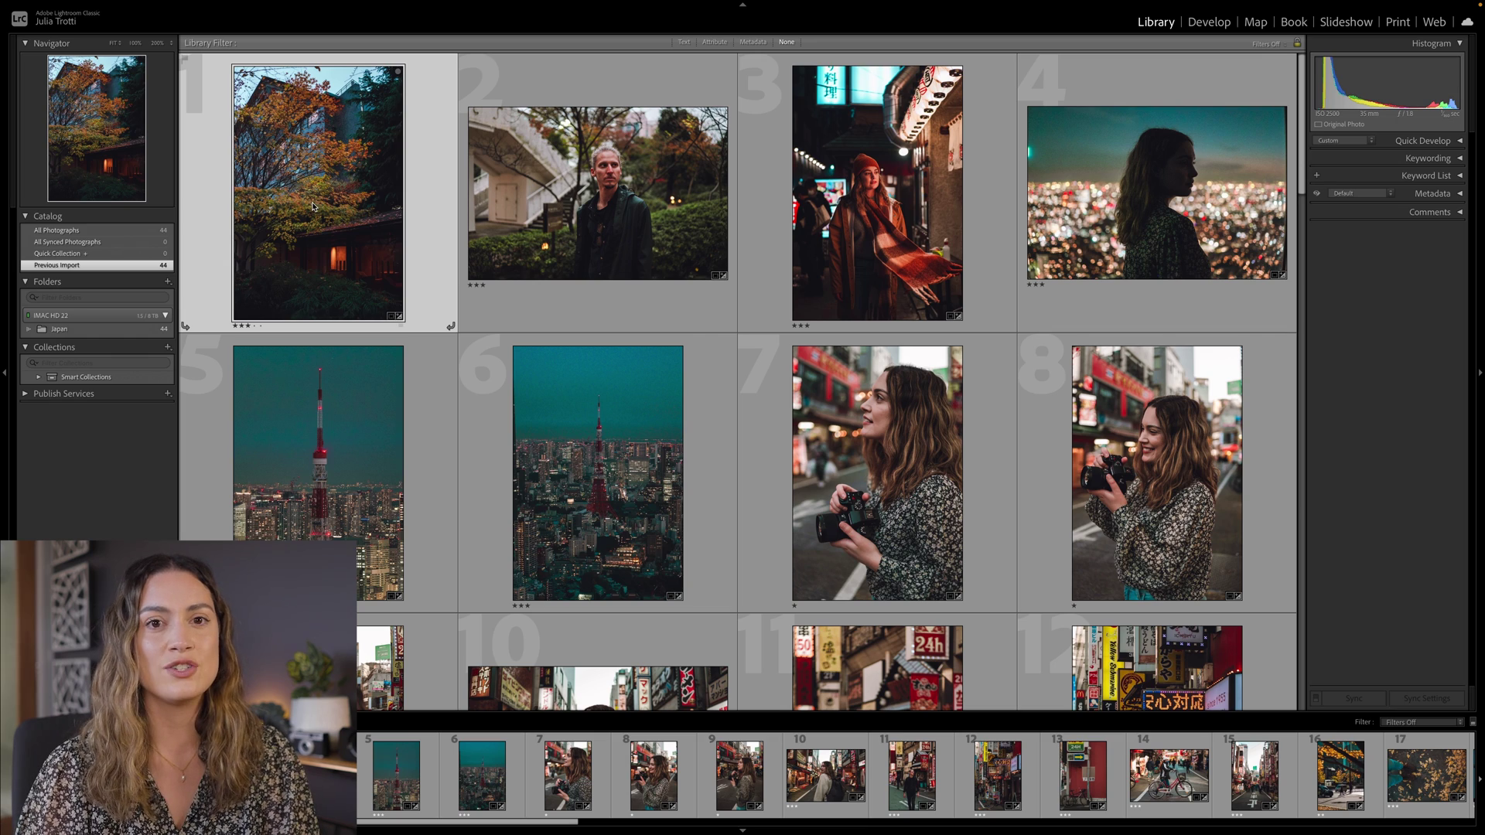
Open the autumn tree photo in Develop, then compare the man's portrait with its original.
{"action": "key", "text": "d"}
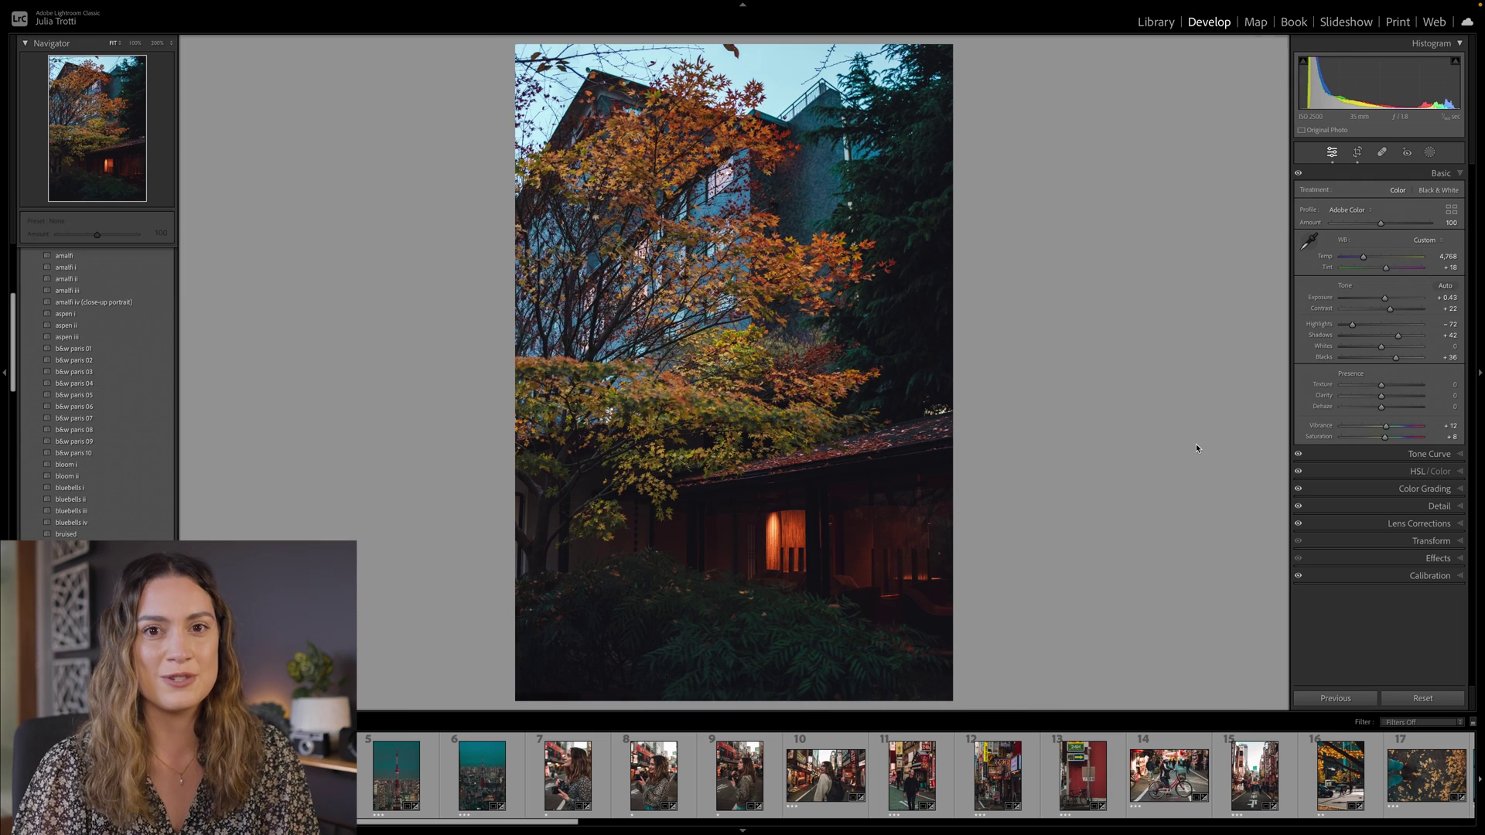
{"action": "key", "text": "Right"}
{"action": "key", "text": "backslash"}
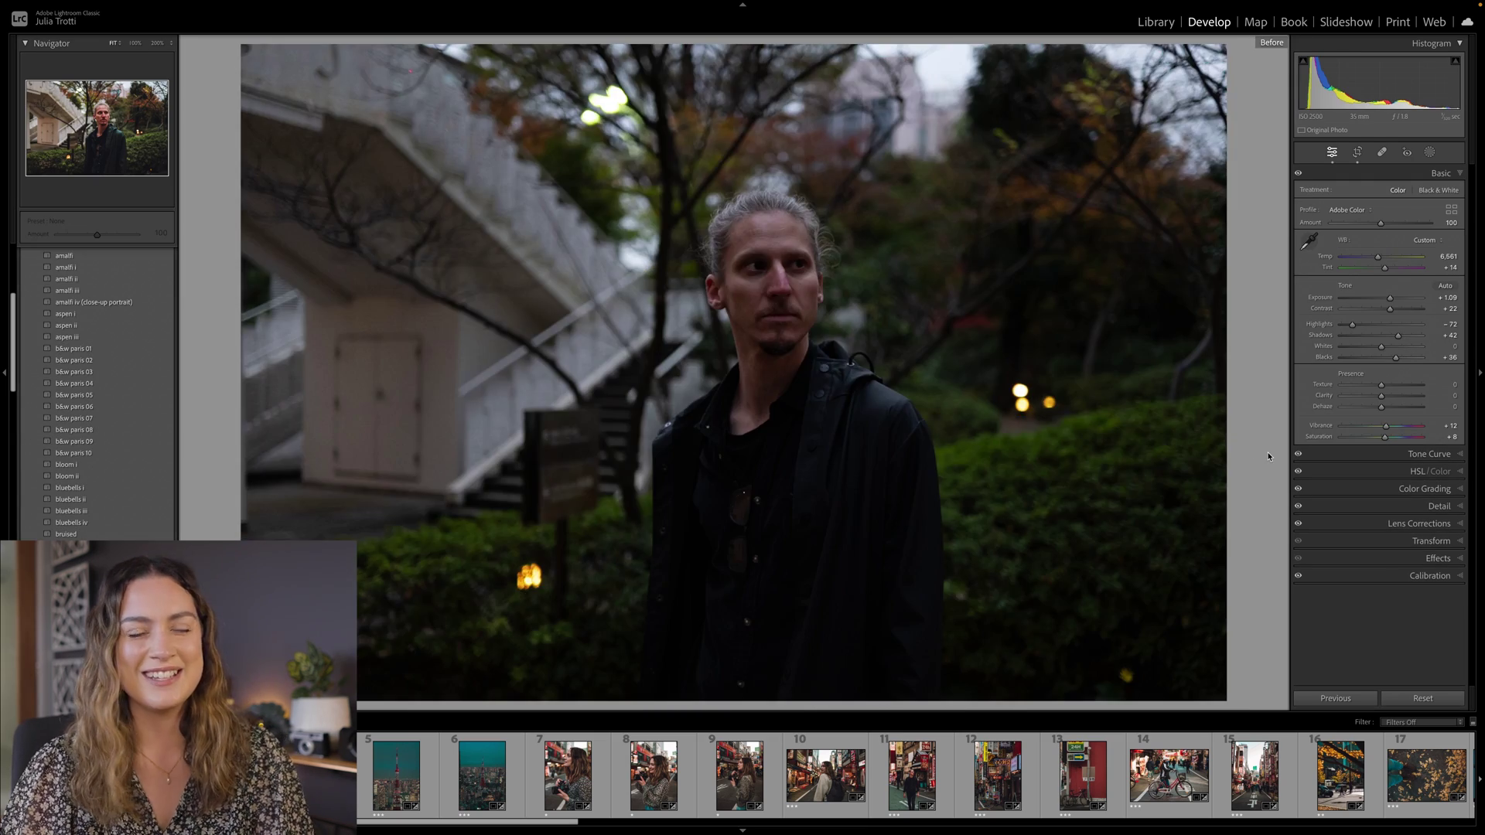
{"action": "key", "text": "backslash"}
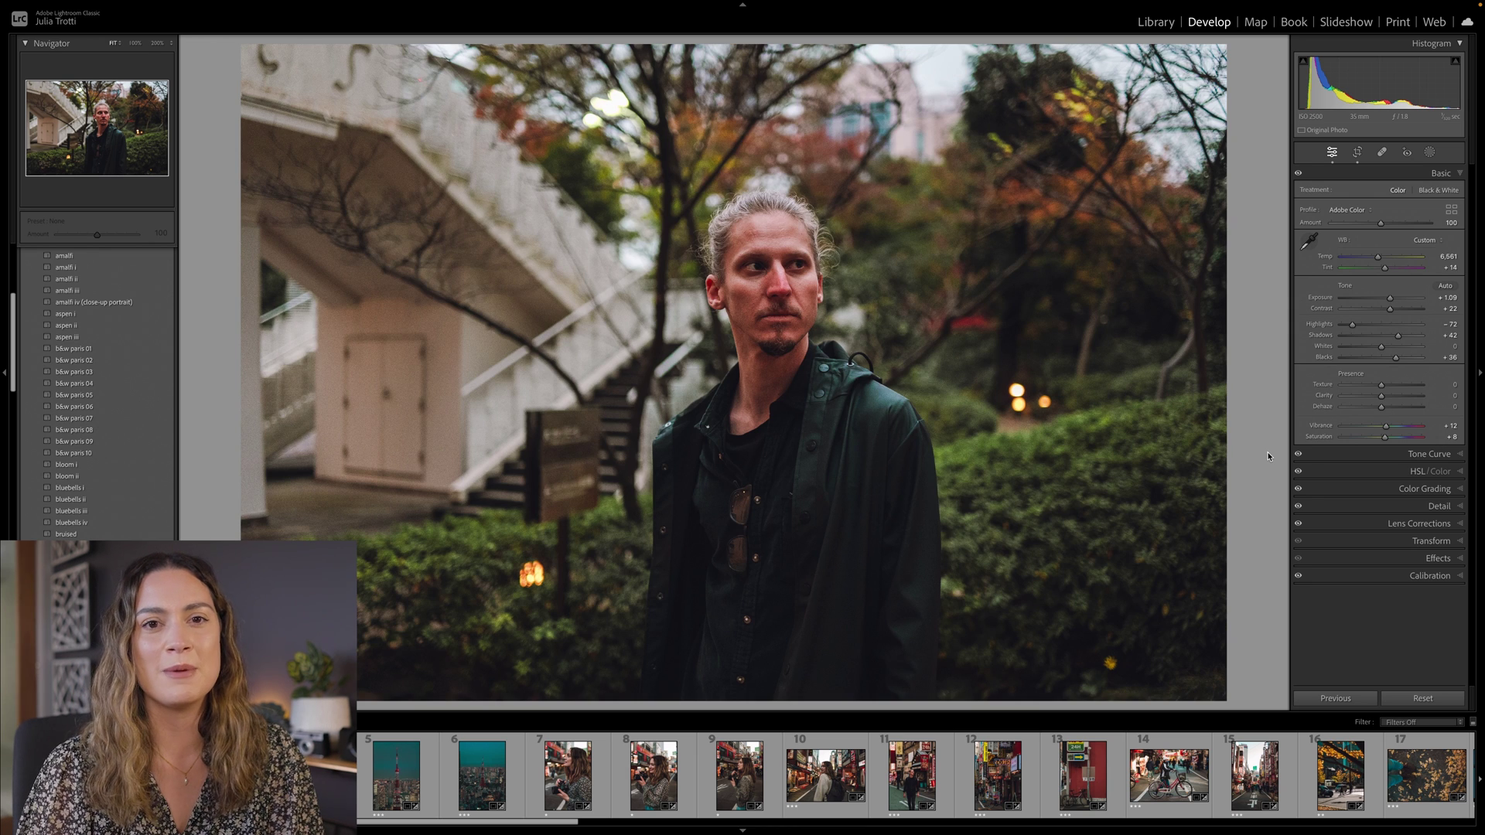
Check the scarf portrait's original, then lower it to Saturation -7 and Exposure -0.20.
{"action": "key", "text": "Right"}
{"action": "key", "text": "backslash"}
{"action": "key", "text": "backslash"}
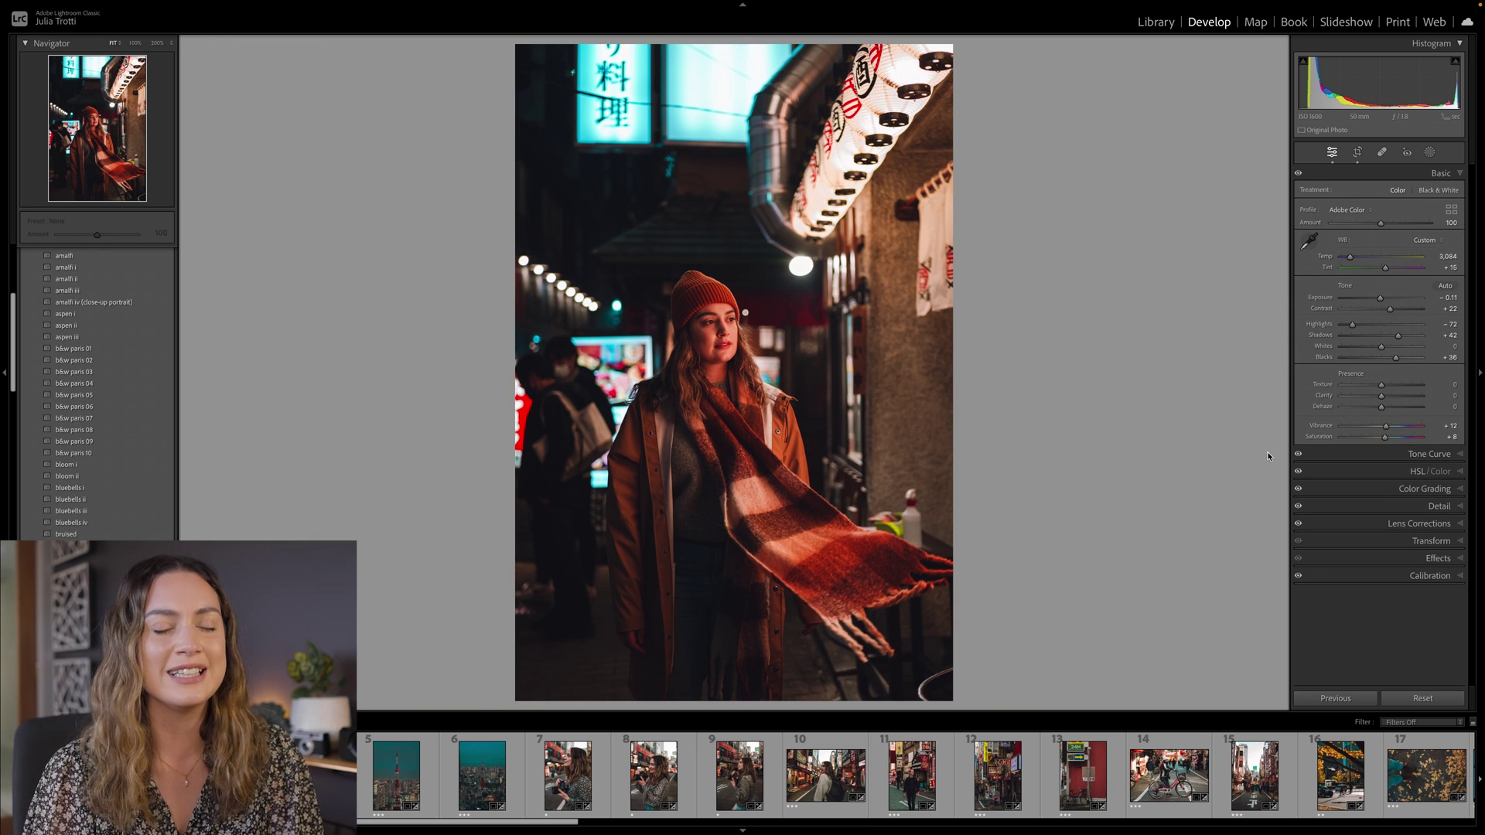
{"action": "left_click_drag", "start_coordinate": [1383, 438], "coordinate": [1379, 438]}
{"action": "left_click_drag", "start_coordinate": [1380, 299], "coordinate": [1383, 271]}
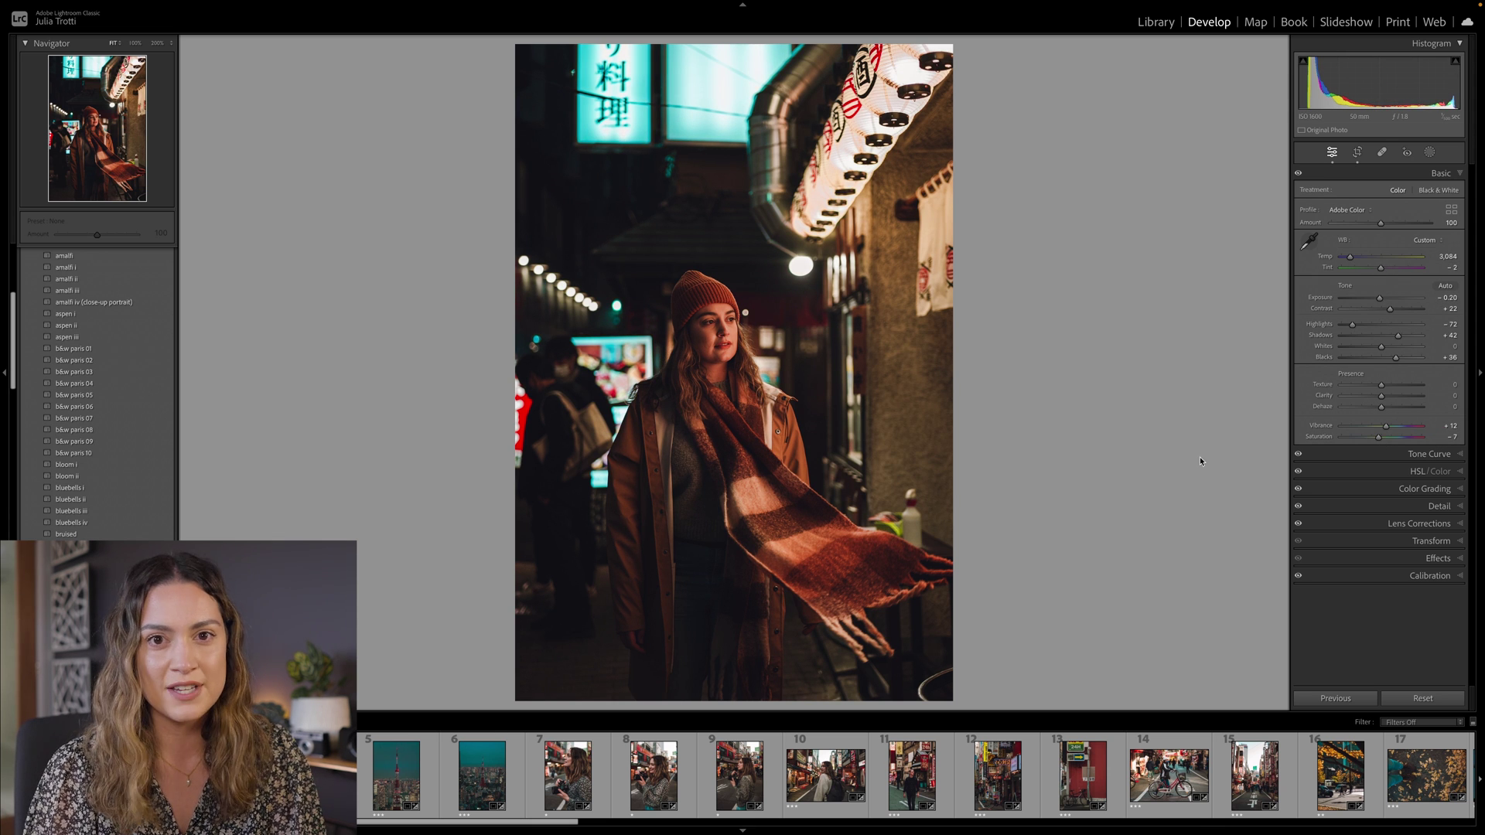
Compare the city-lights silhouette and photo 7 against their unedited originals.
{"action": "key", "text": "Right"}
{"action": "key", "text": "backslash"}
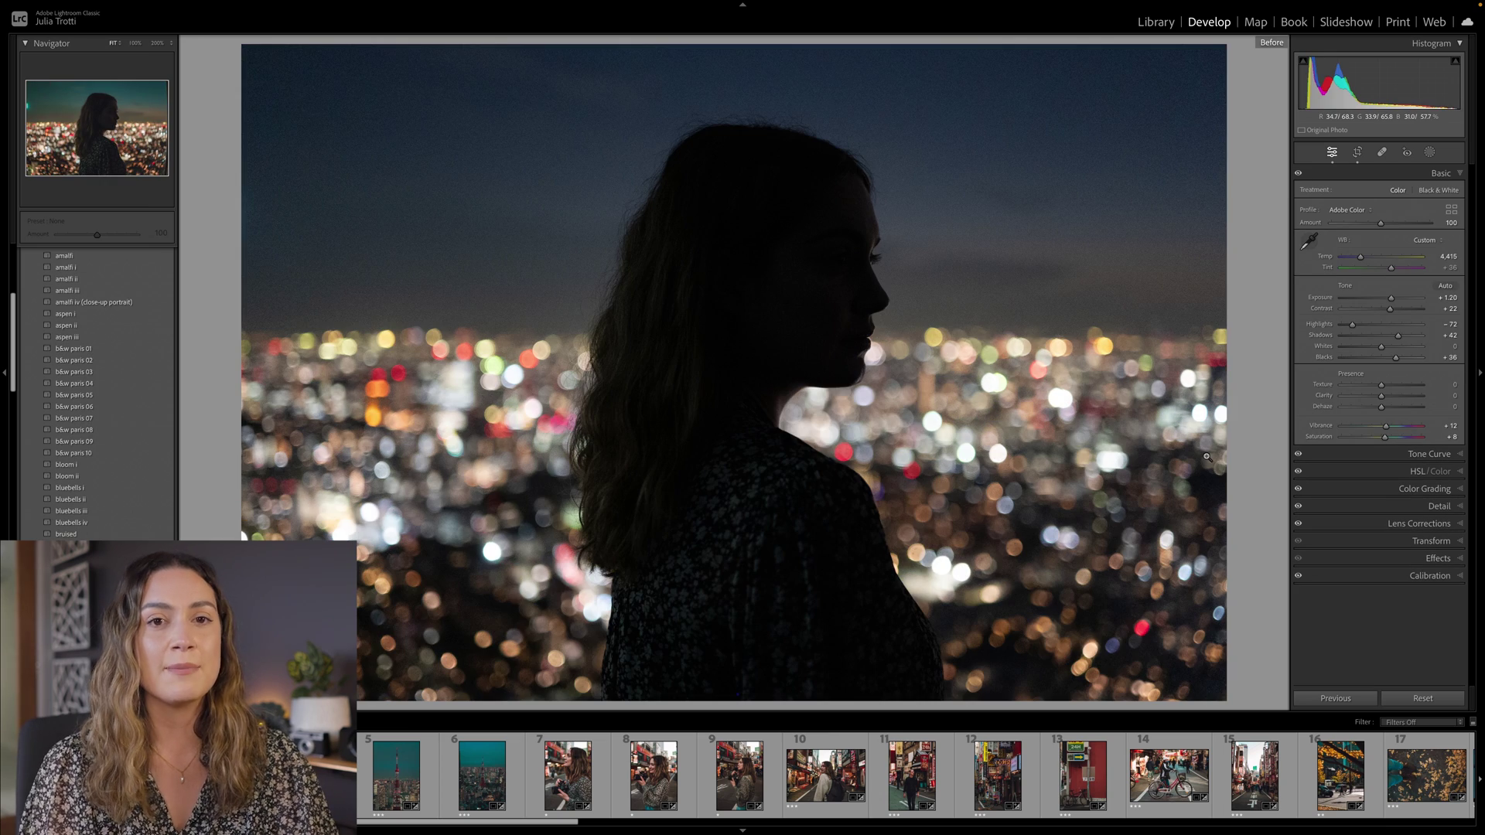
{"action": "key", "text": "backslash"}
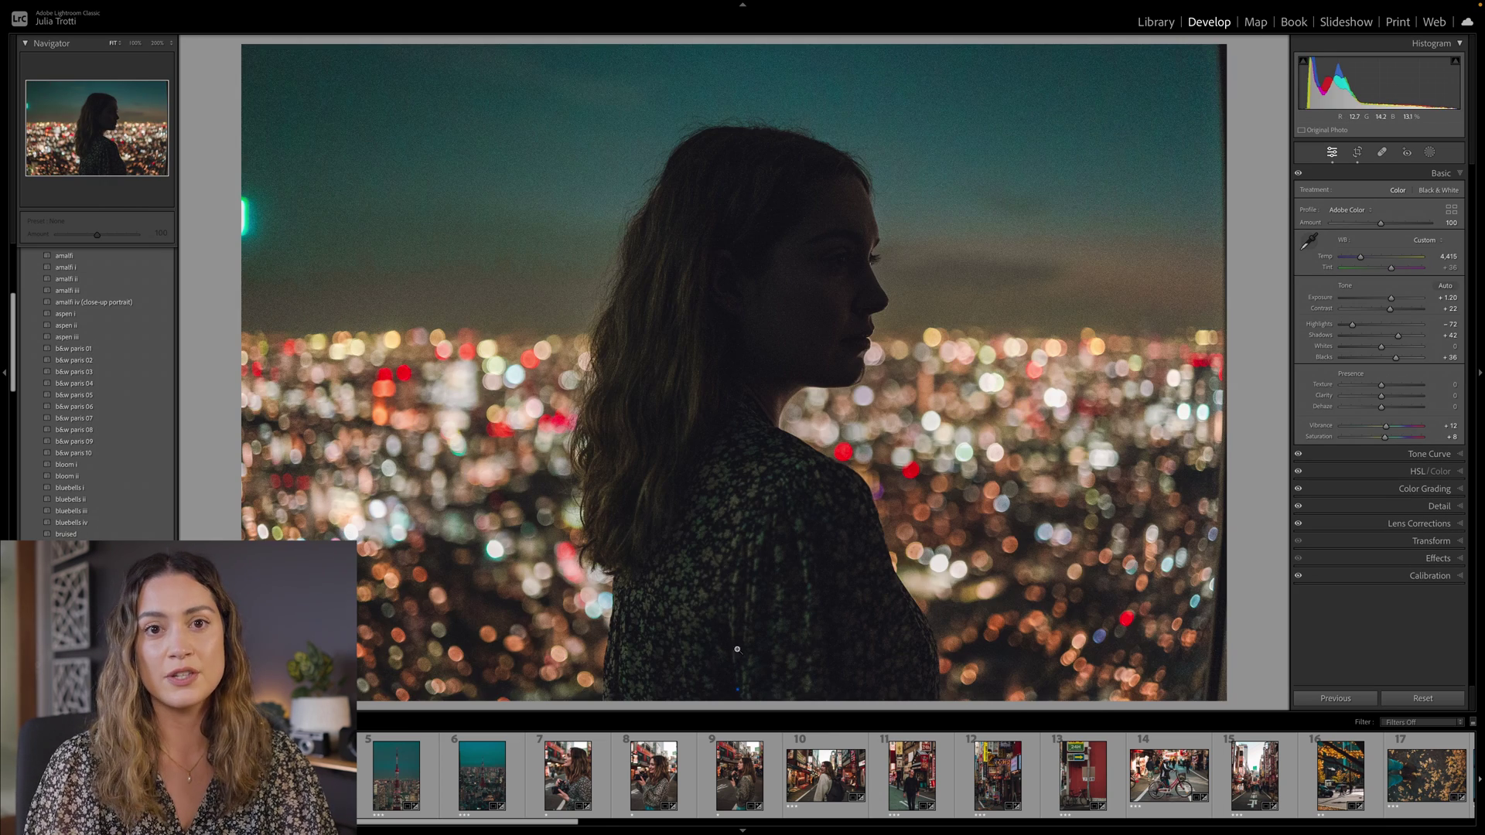
{"action": "left_click", "coordinate": [580, 795]}
{"action": "key", "text": "backslash"}
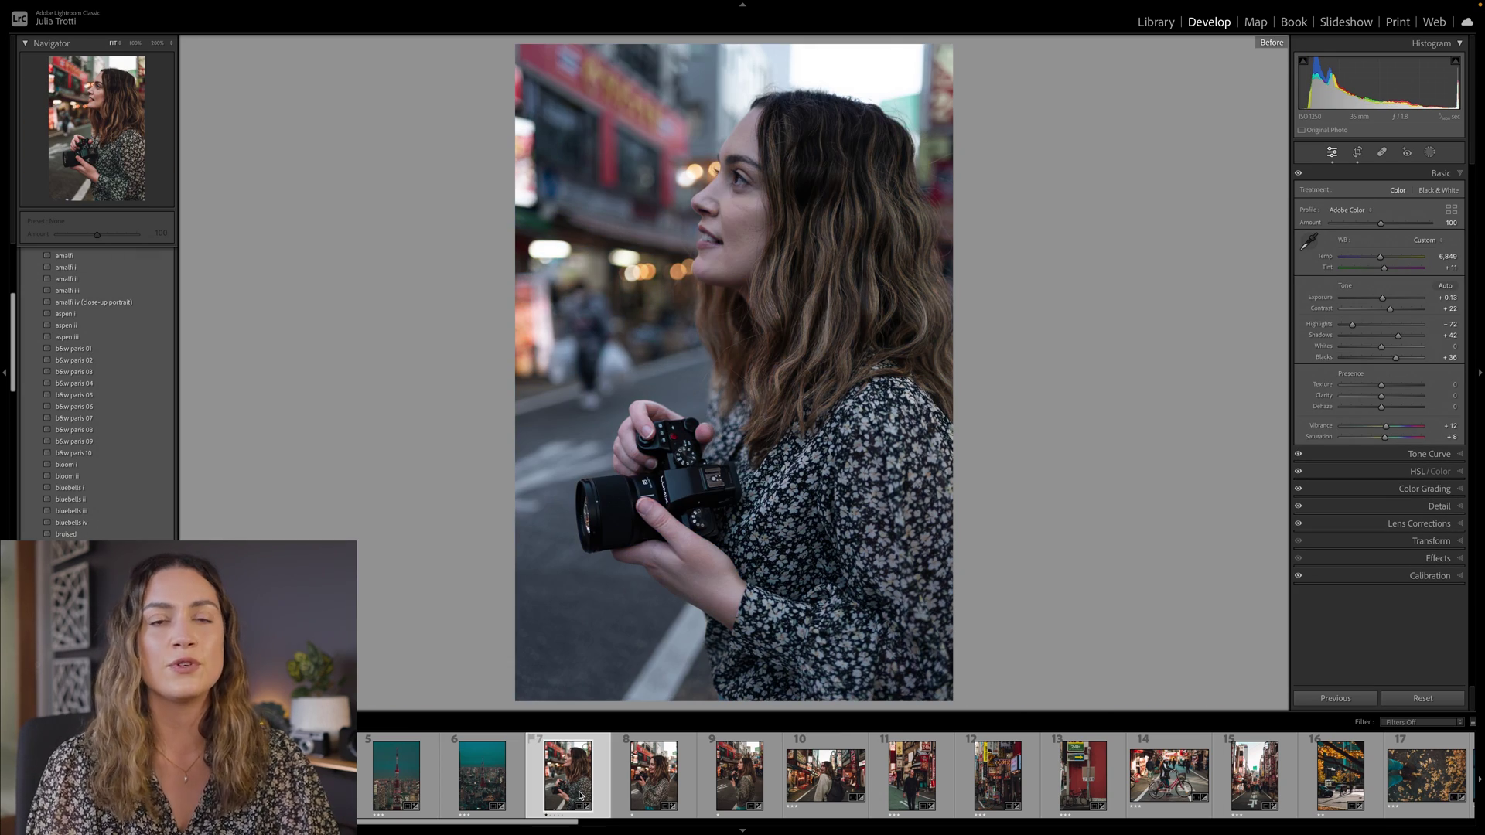
{"action": "key", "text": "backslash"}
Compare photo 10 (shopping street portrait) and photo 11 (man walking) with their originals.
{"action": "left_click", "coordinate": [819, 797]}
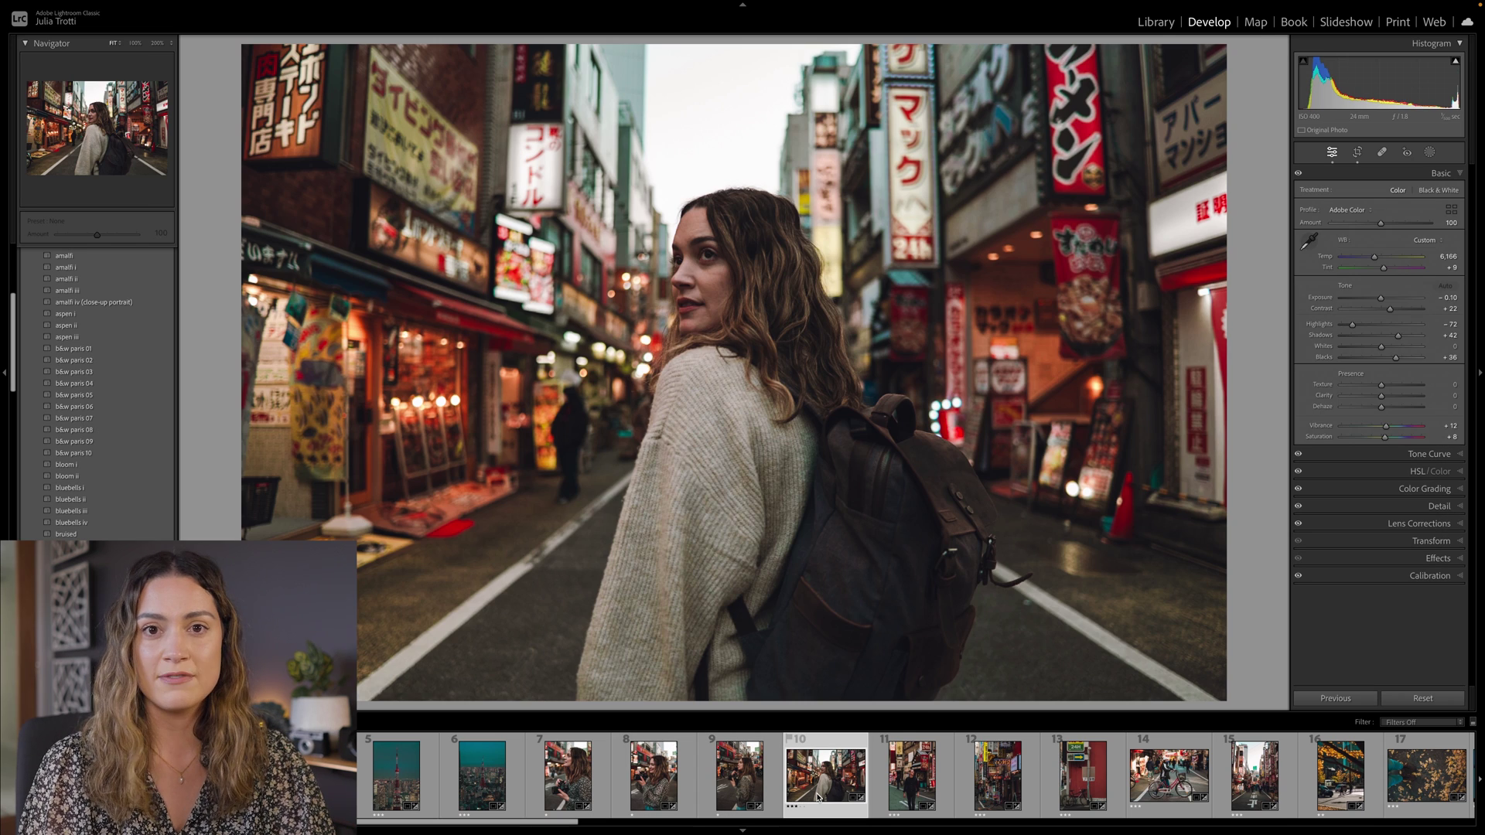
{"action": "key", "text": "backslash"}
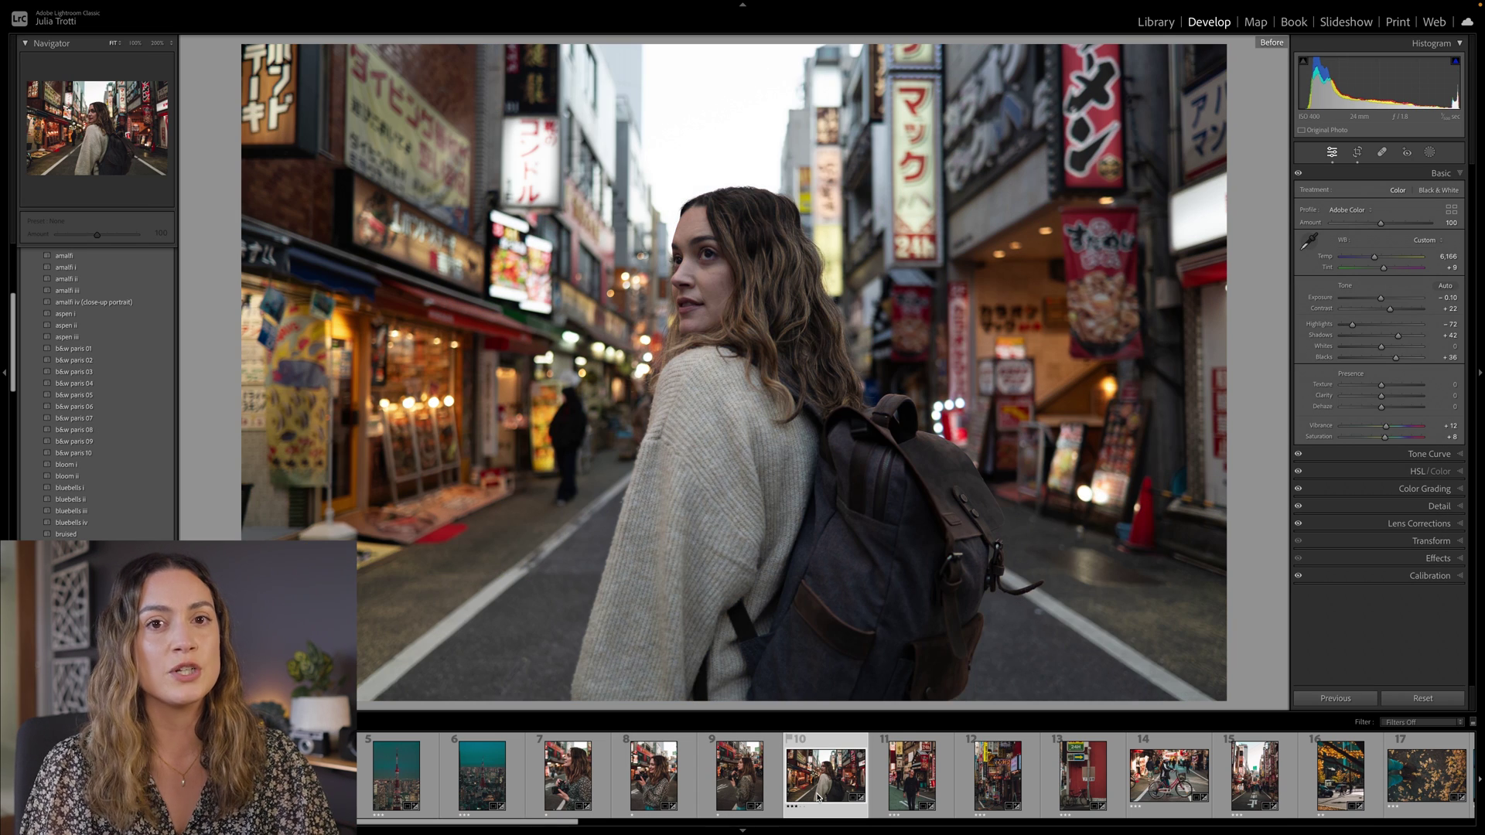
{"action": "key", "text": "backslash"}
{"action": "left_click", "coordinate": [911, 792]}
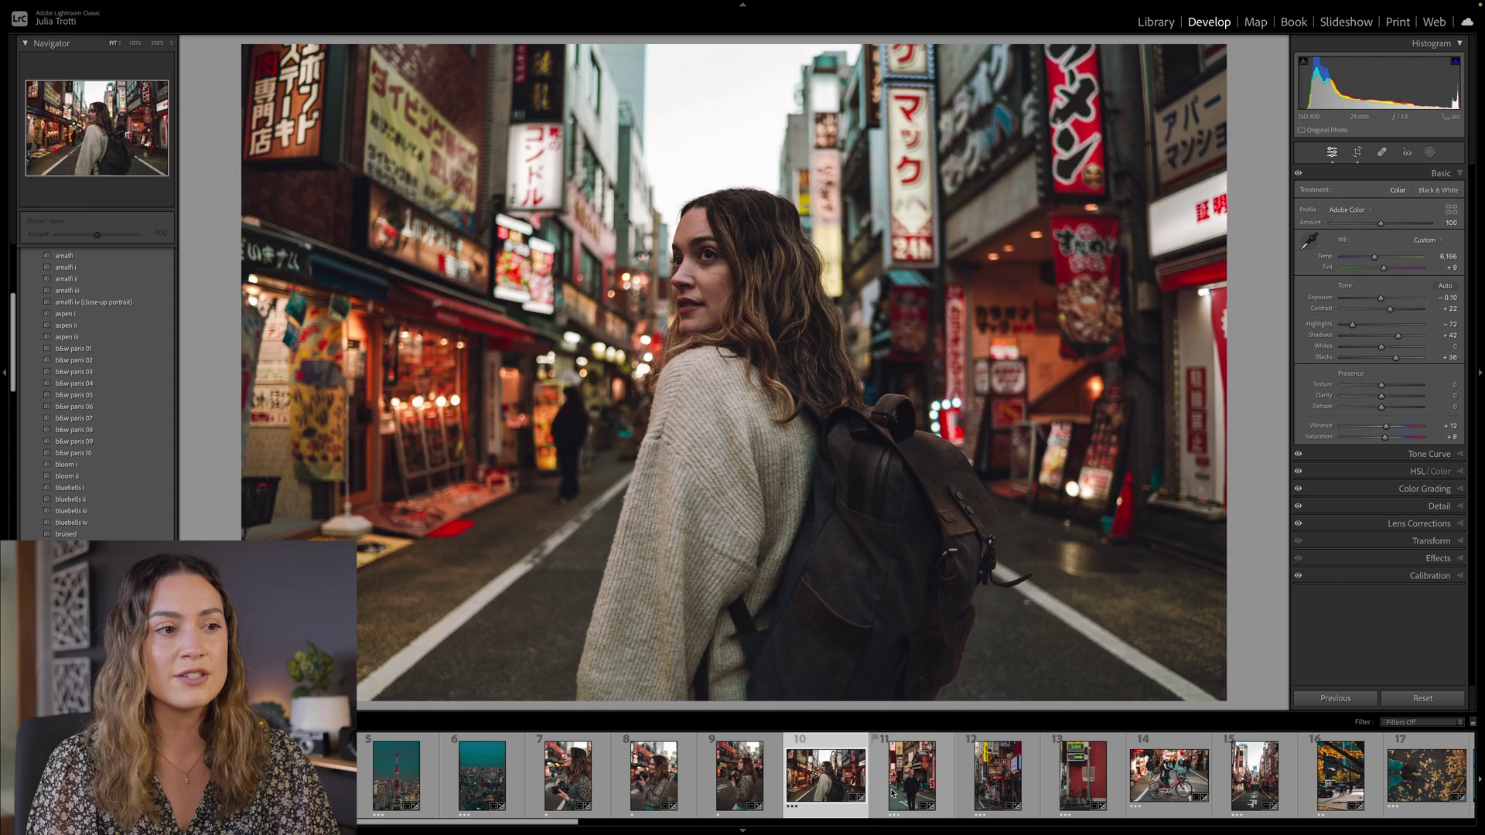
{"action": "key", "text": "backslash"}
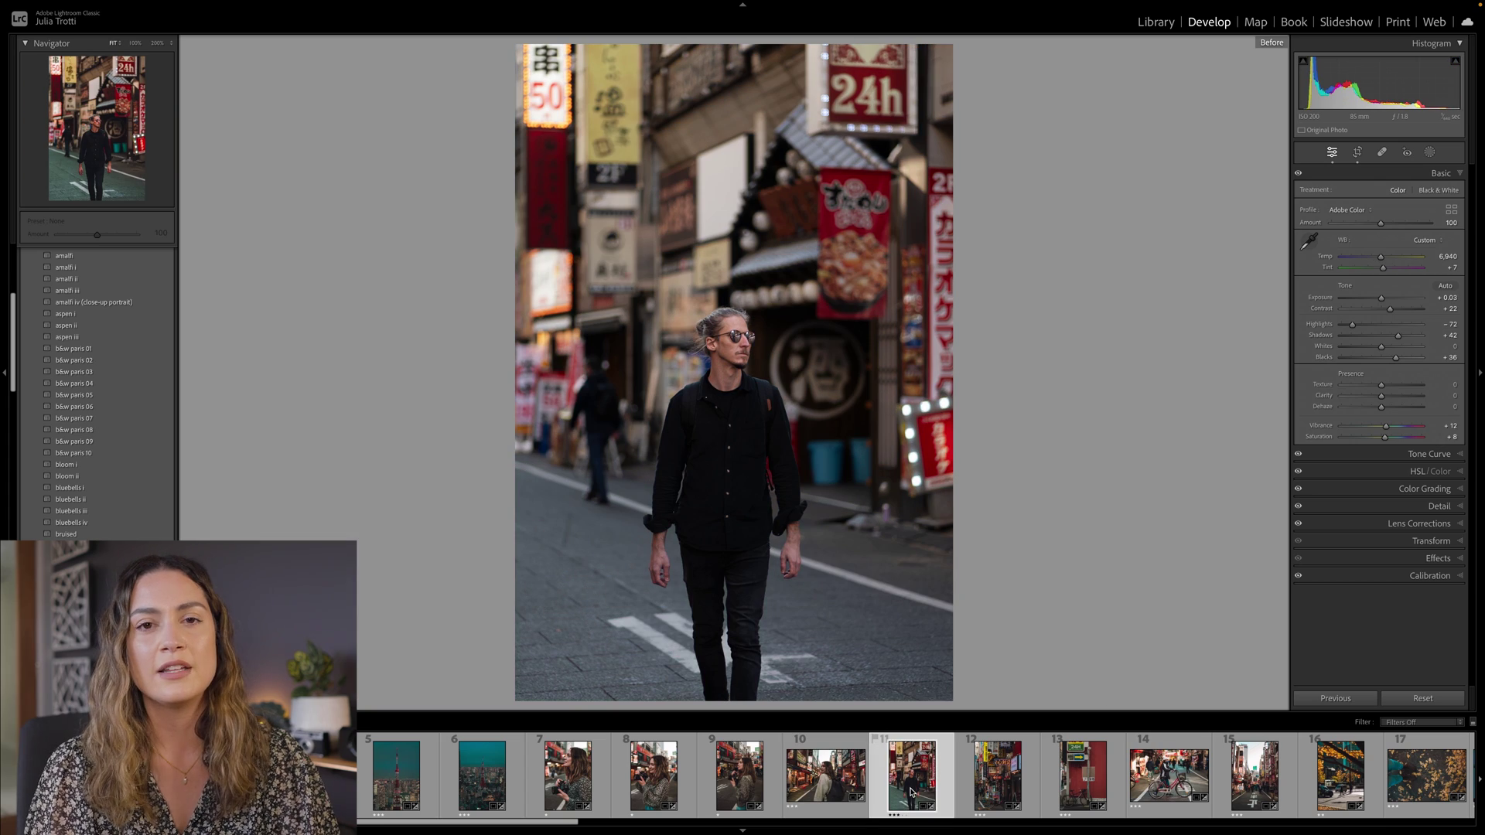
{"action": "key", "text": "backslash"}
Compare photo 19, the autumn tree portrait, with its unedited original.
{"action": "scroll", "coordinate": [1168, 774], "scroll_direction": "down", "scroll_amount": 5}
{"action": "left_click", "coordinate": [843, 797]}
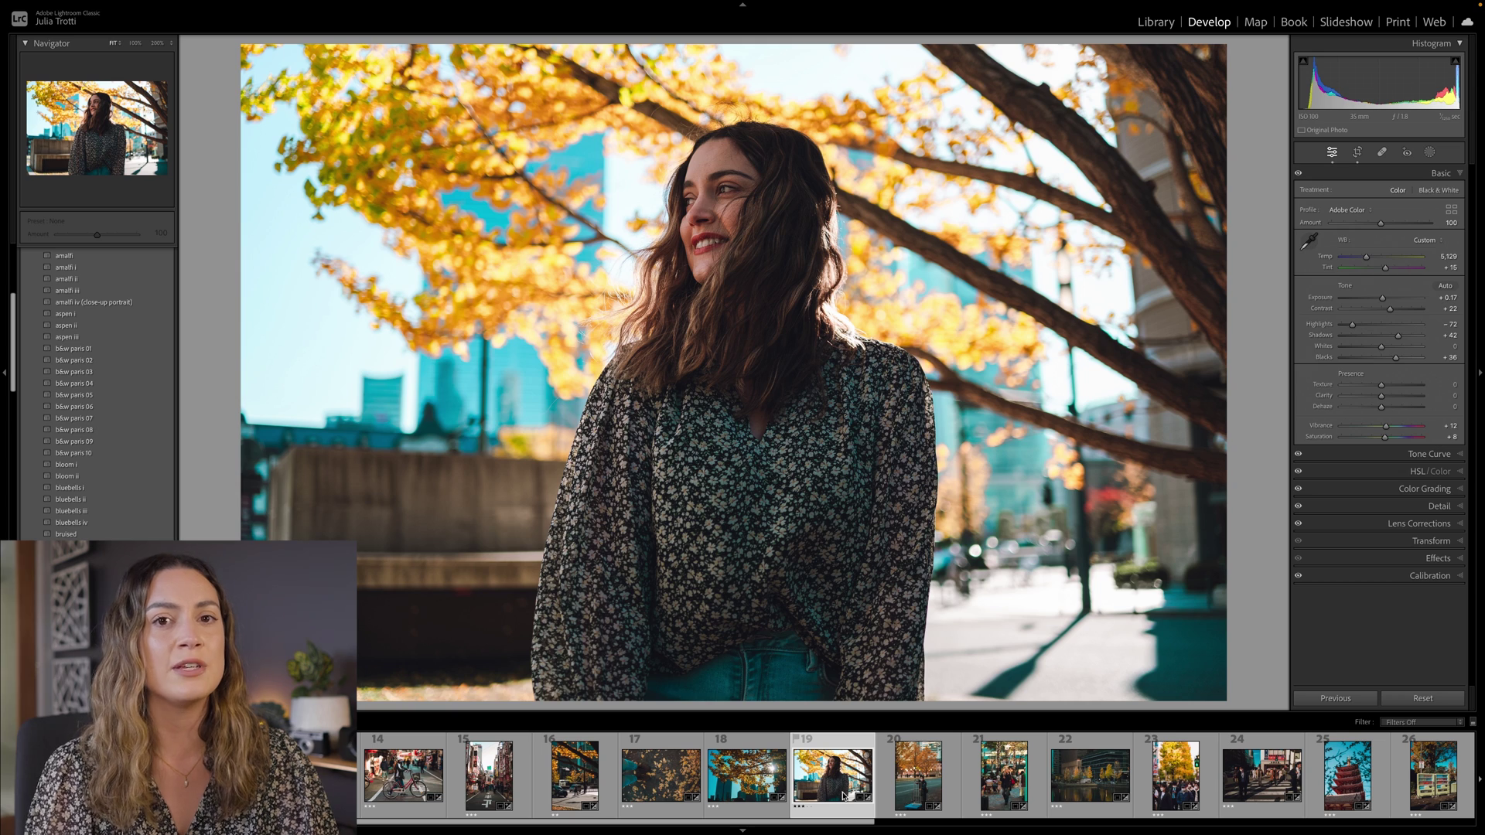
{"action": "key", "text": "backslash"}
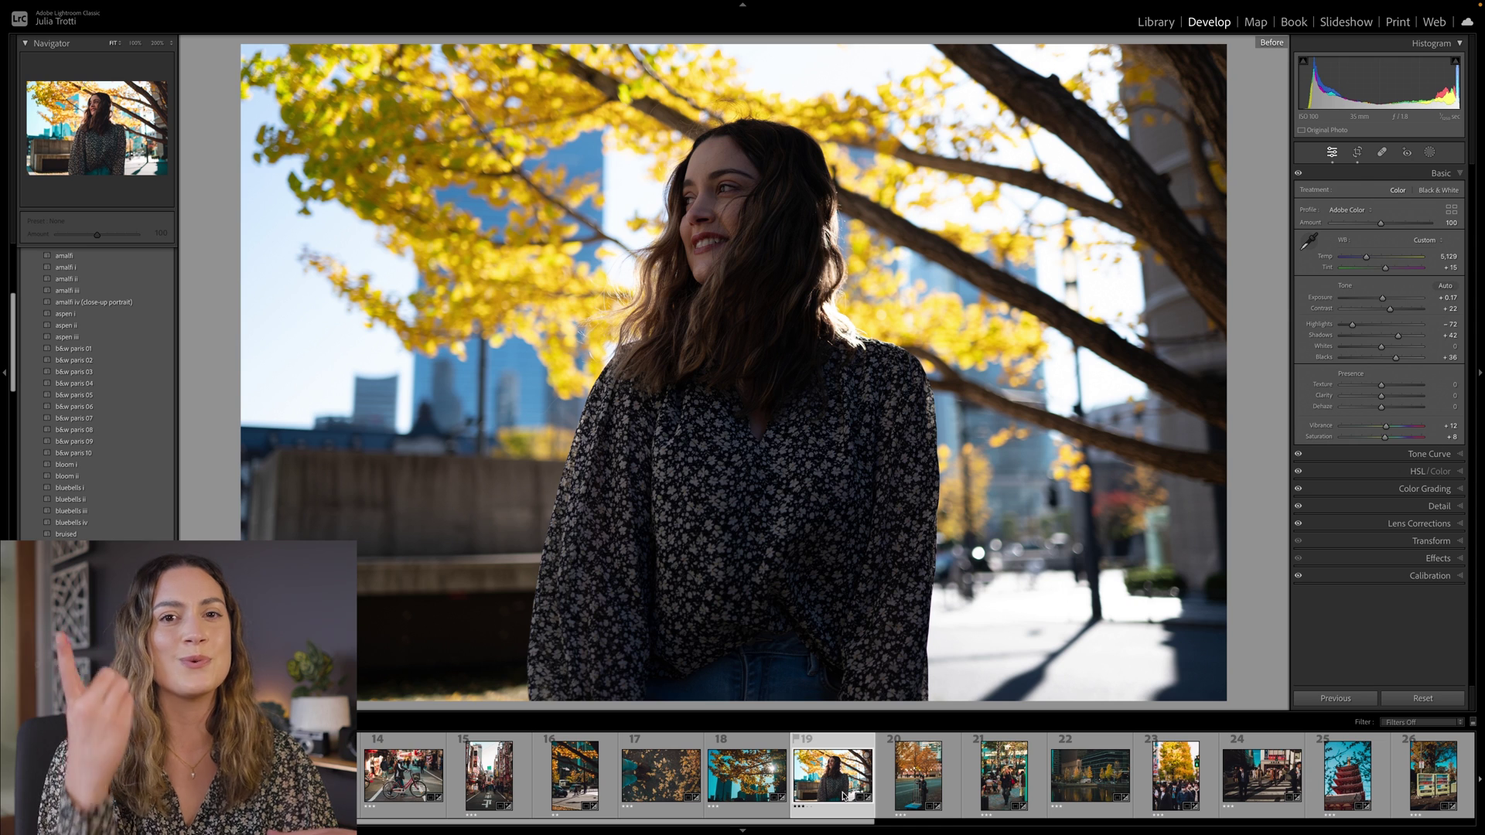
{"action": "key", "text": "backslash"}
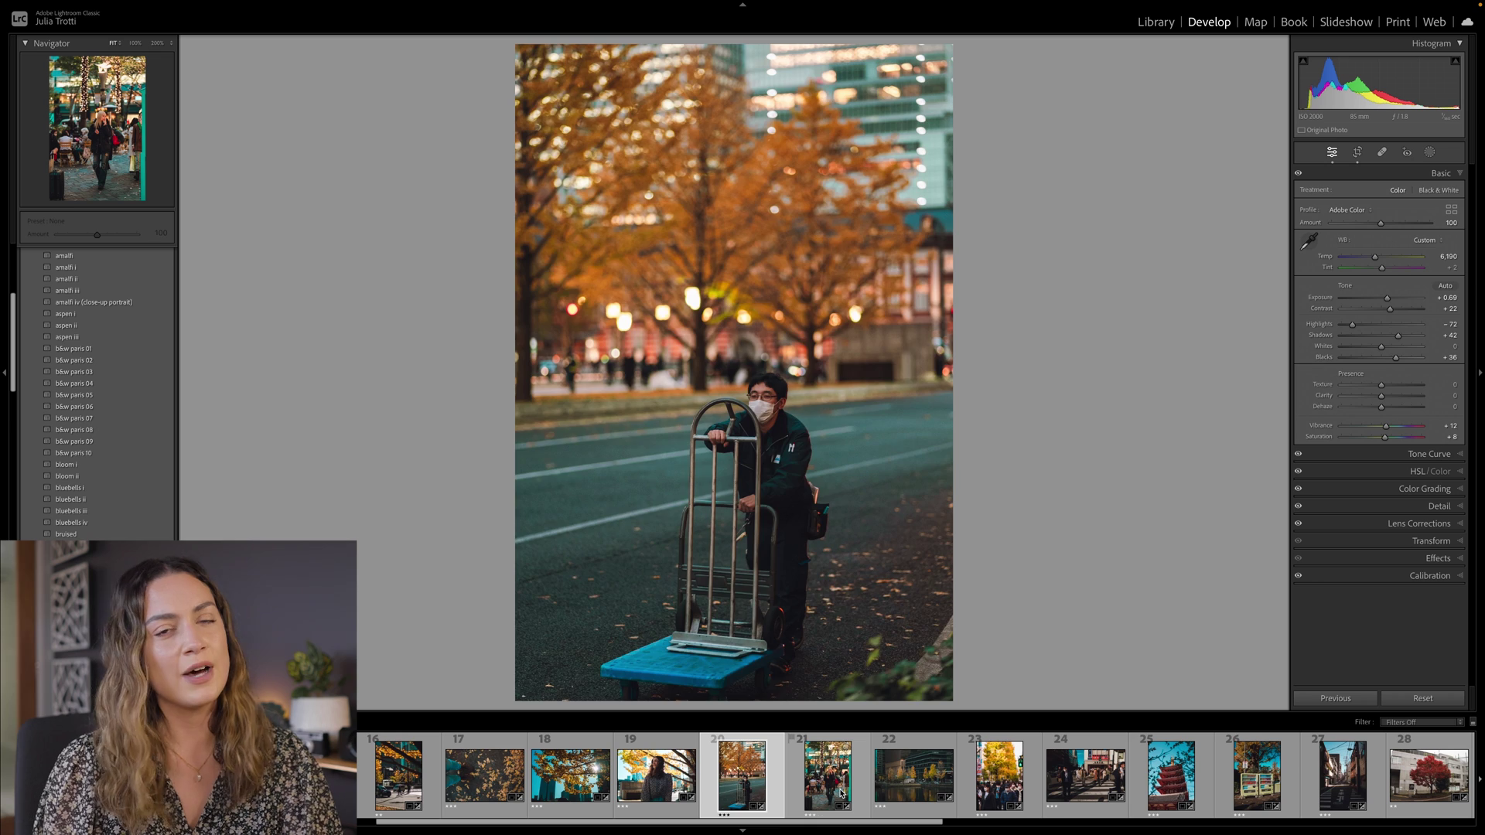
Compare the current photo and photo 21 with their unedited originals.
{"action": "key", "text": "backslash"}
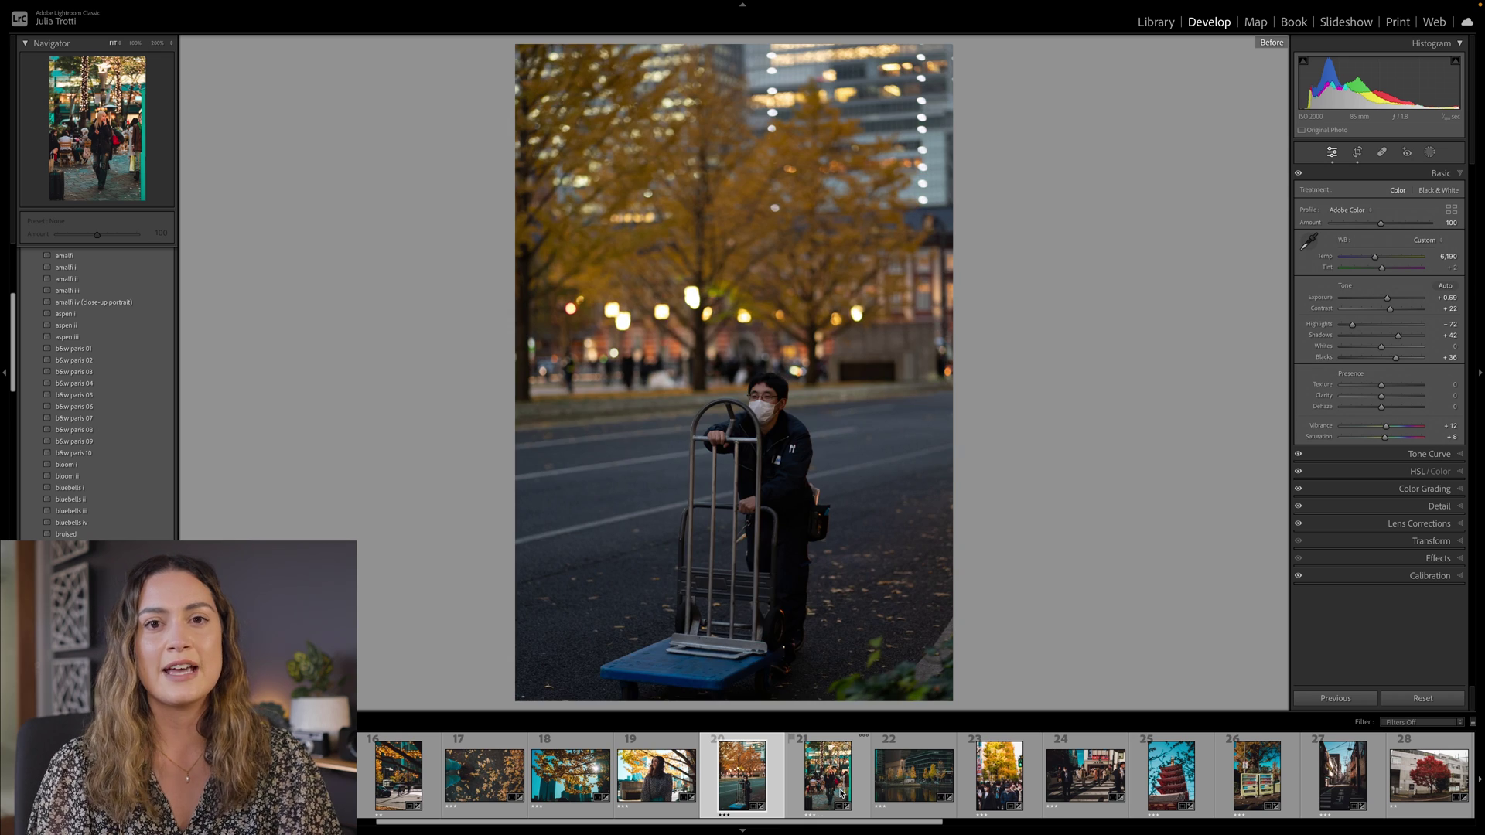
{"action": "key", "text": "backslash"}
{"action": "left_click", "coordinate": [841, 793]}
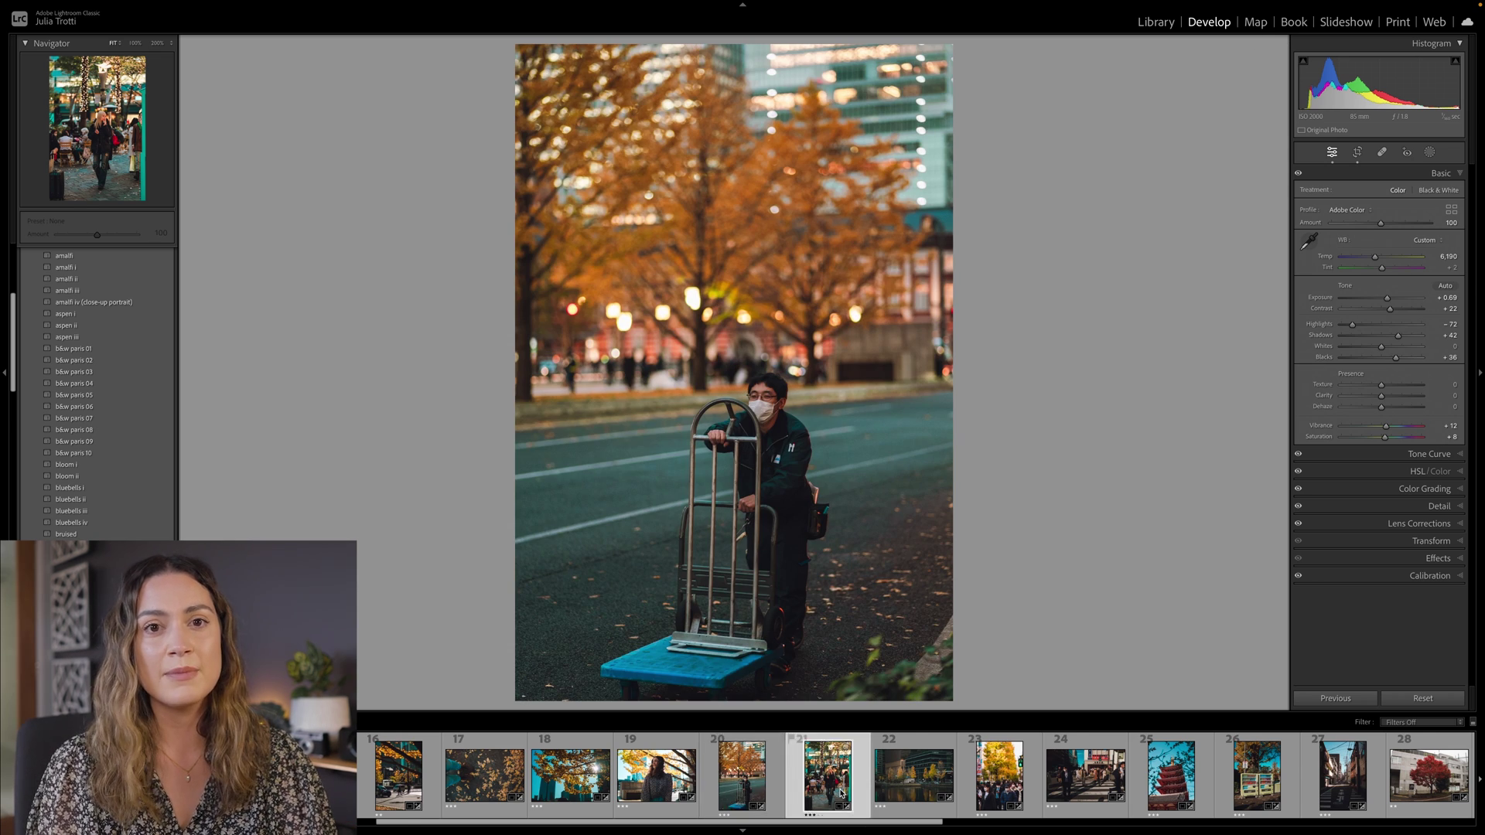
{"action": "key", "text": "backslash"}
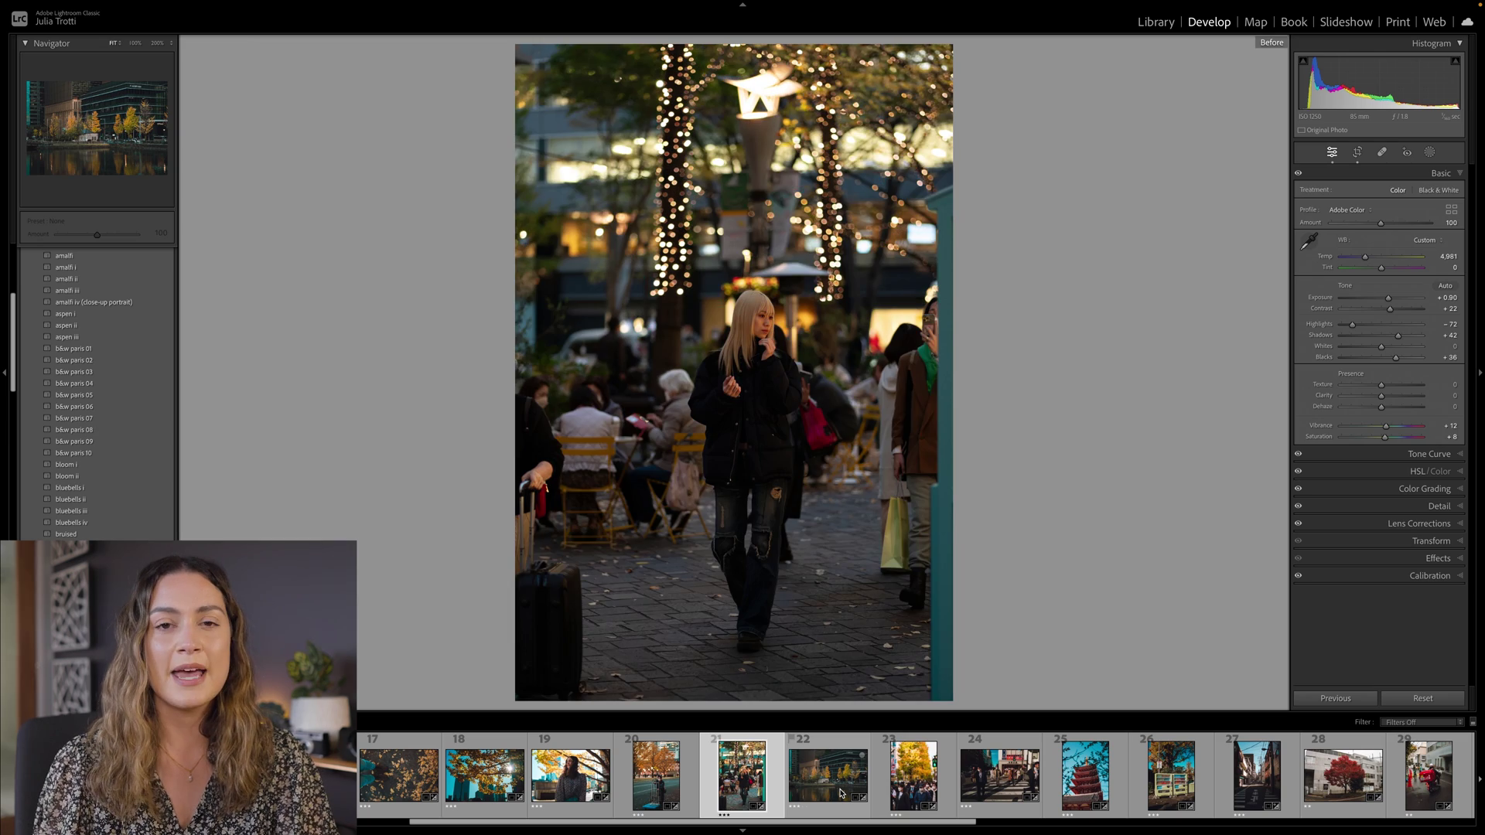
{"action": "key", "text": "backslash"}
Compare photo 28 (red tree) and photo 30 (woman in brown coat) with their originals.
{"action": "scroll", "coordinate": [797, 793], "scroll_direction": "down", "scroll_amount": 5}
{"action": "left_click", "coordinate": [750, 794]}
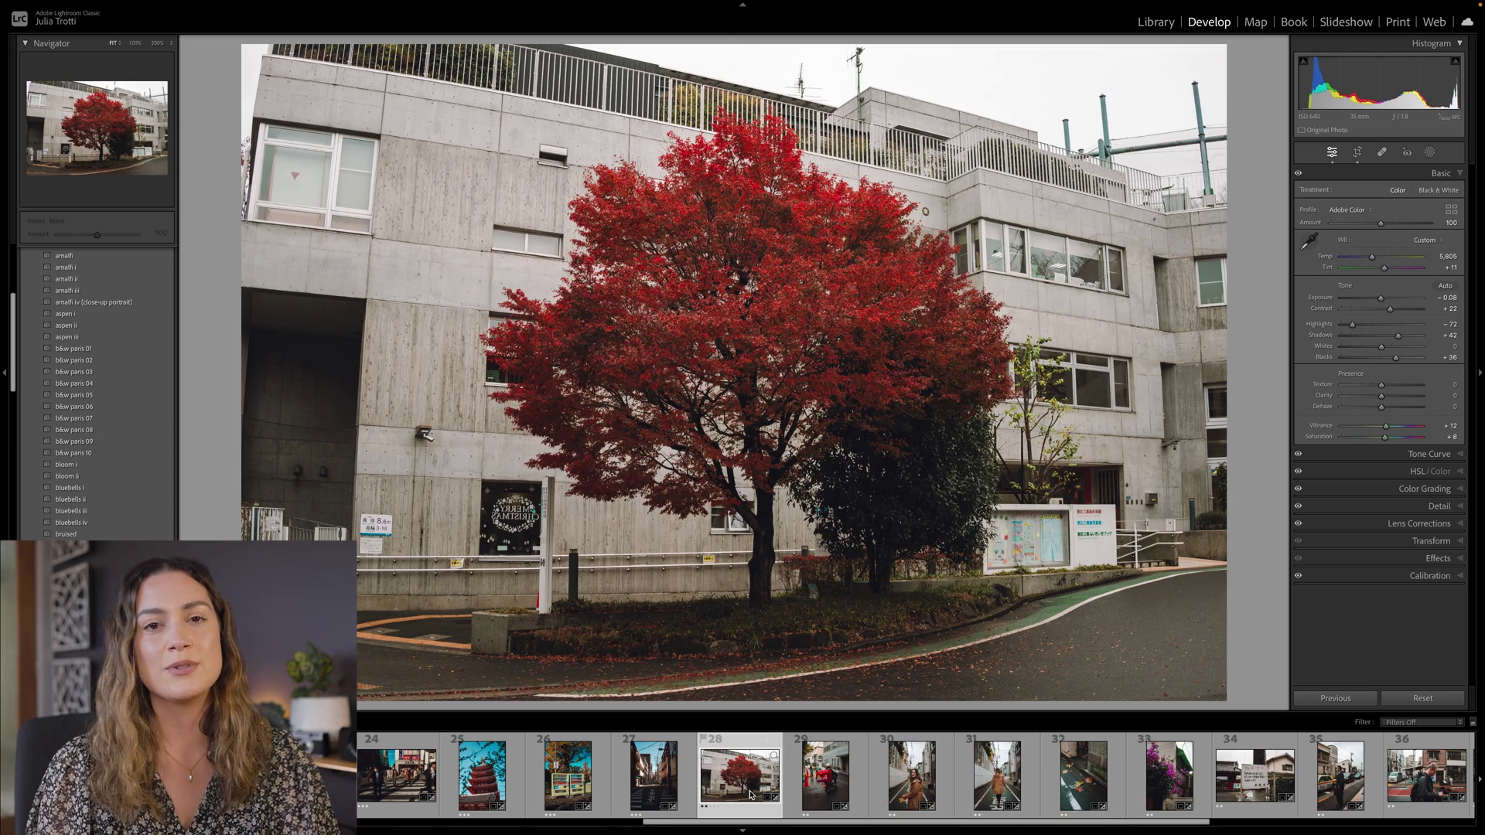
{"action": "key", "text": "backslash"}
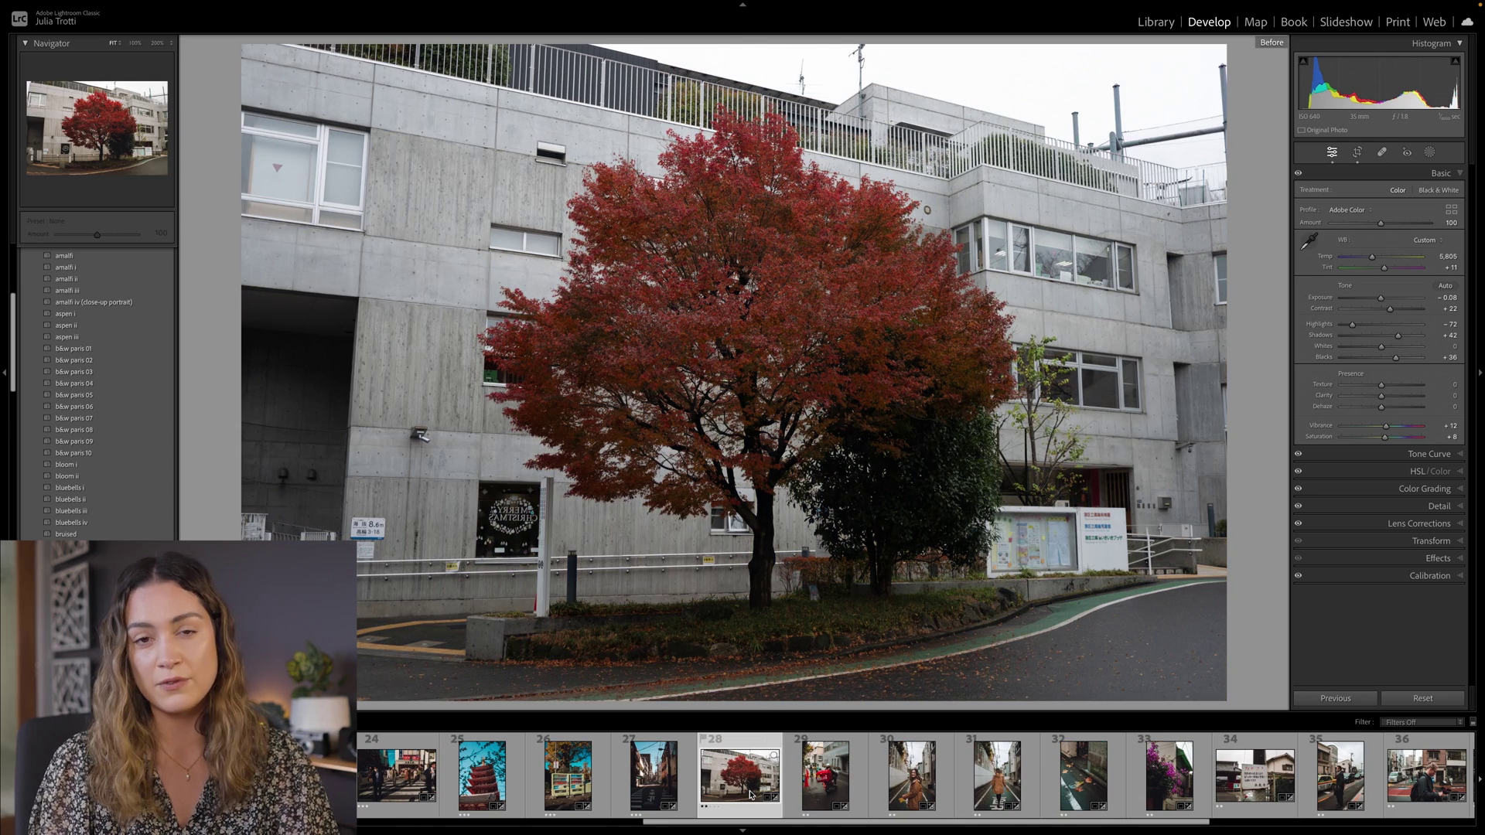
{"action": "key", "text": "backslash"}
{"action": "left_click", "coordinate": [908, 793]}
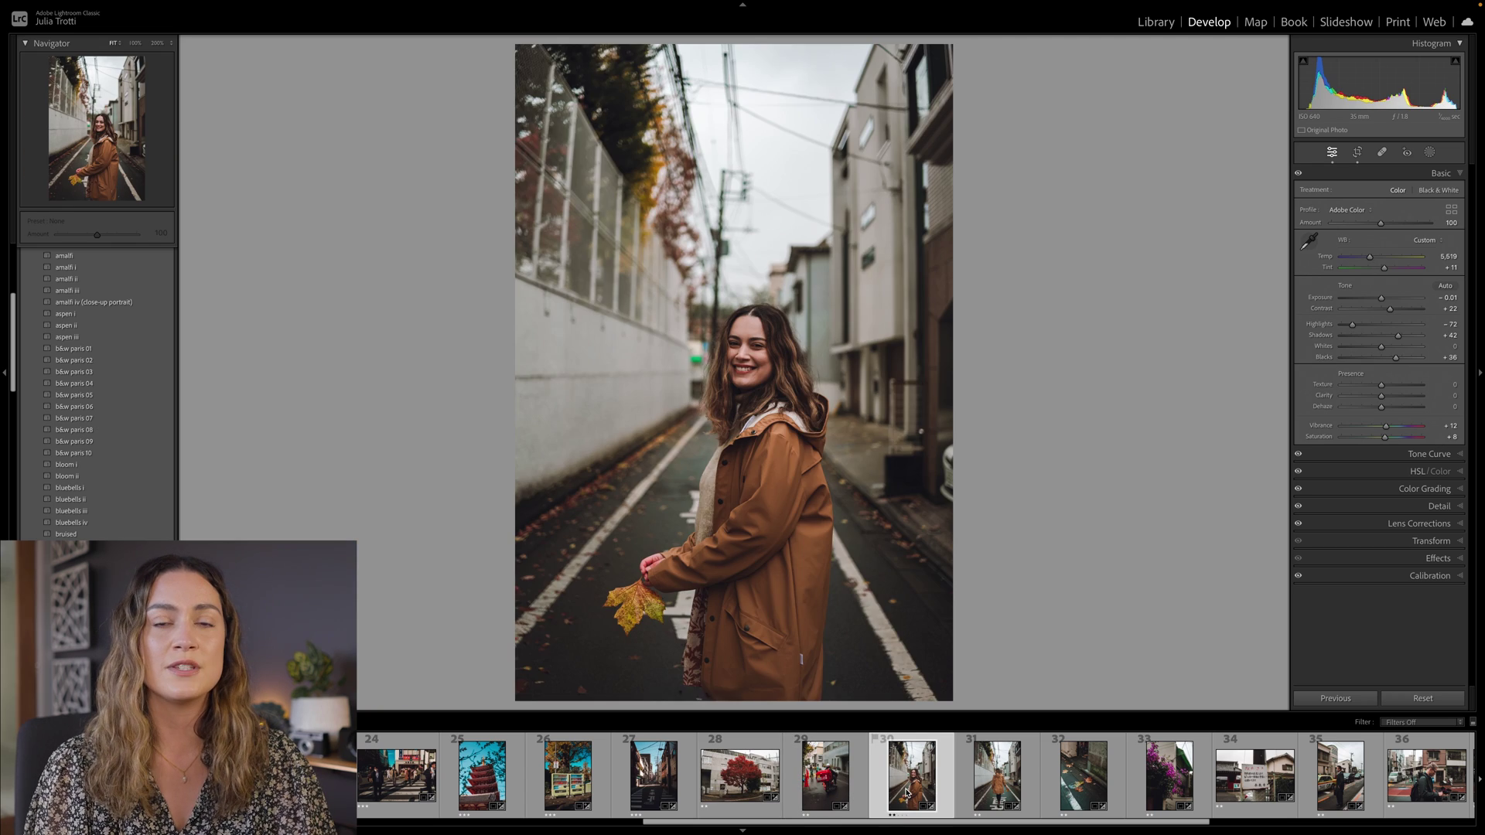
{"action": "key", "text": "backslash"}
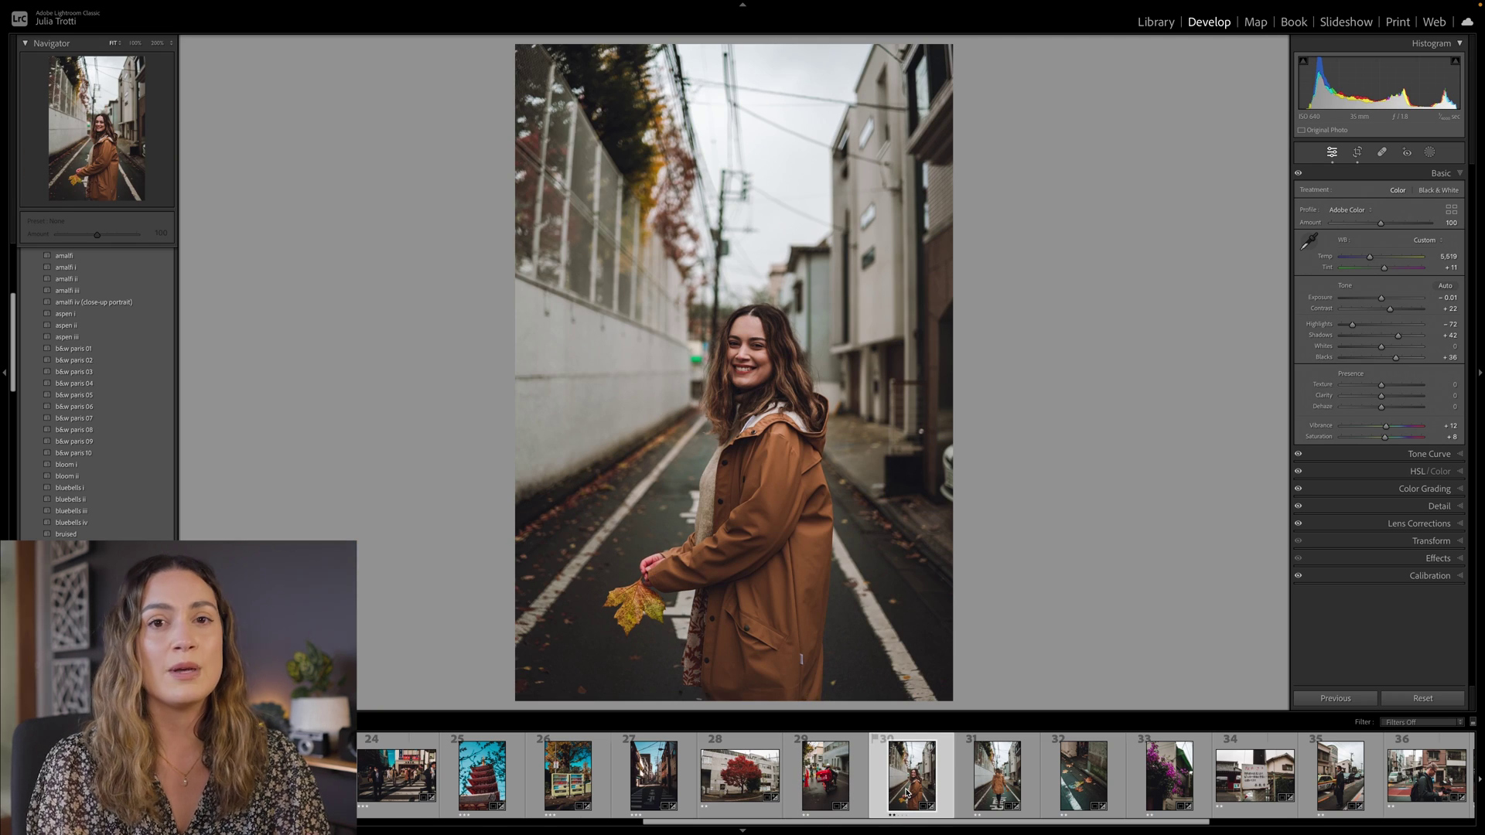
Compare photos 35 (man beside taxi) and 37 (cyclists) with originals, then start cropping the cyclists photo.
{"action": "scroll", "coordinate": [908, 792], "scroll_direction": "down", "scroll_amount": 5}
{"action": "left_click", "coordinate": [652, 791]}
{"action": "key", "text": "backslash"}
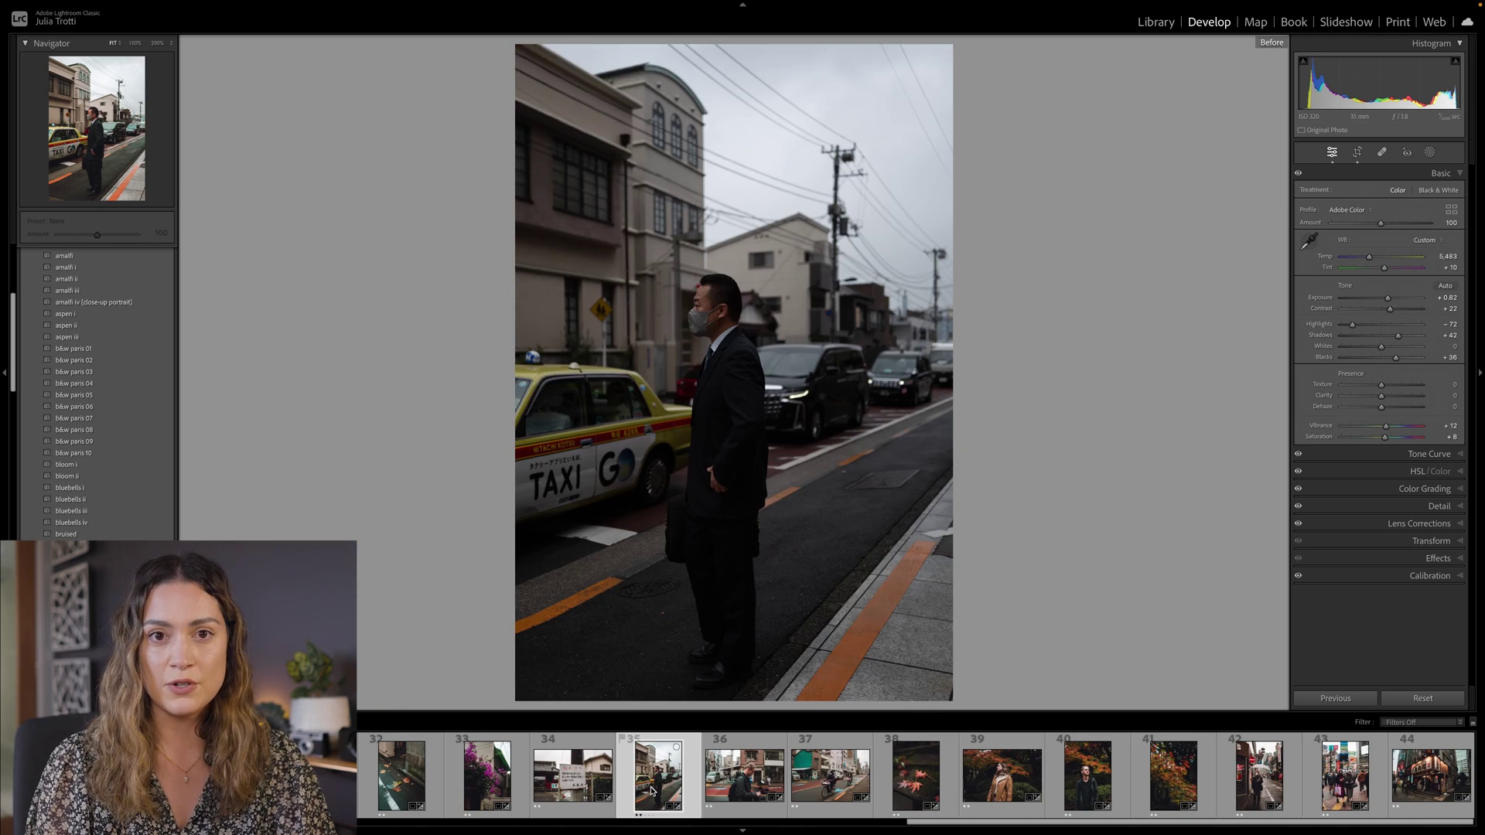
{"action": "key", "text": "backslash"}
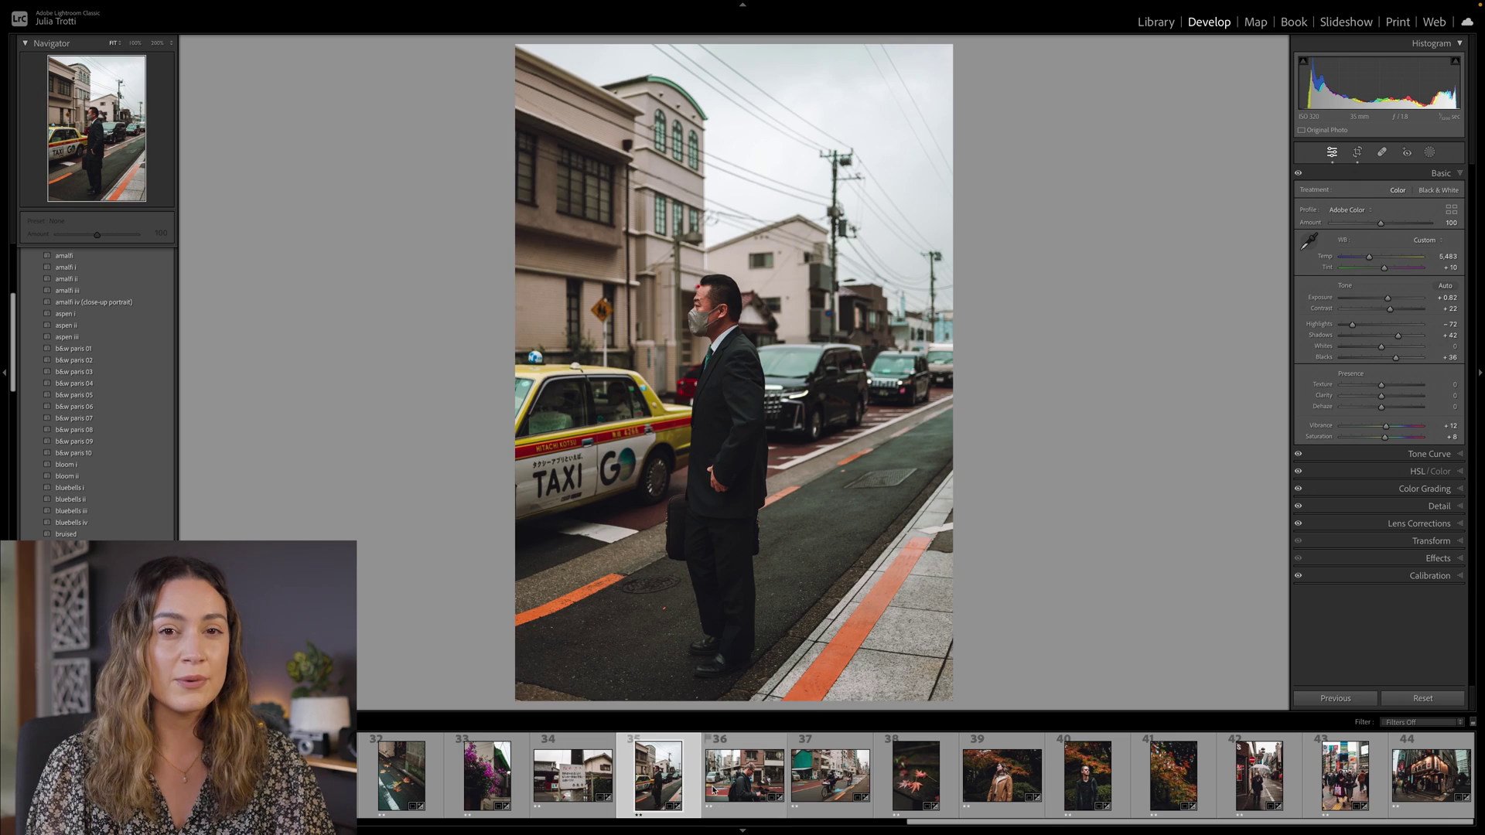
{"action": "left_click", "coordinate": [843, 791]}
{"action": "key", "text": "backslash"}
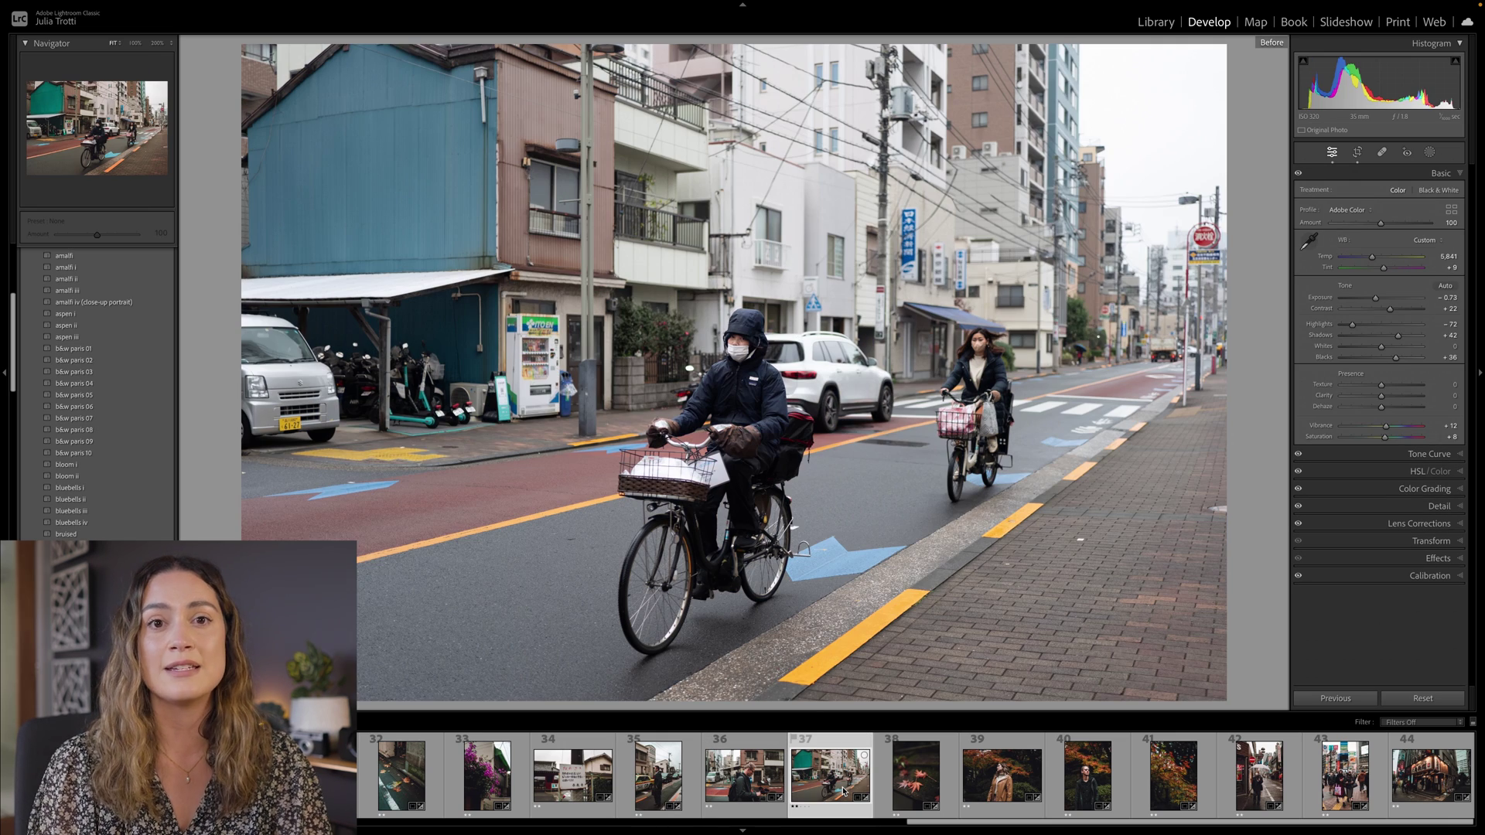
{"action": "key", "text": "backslash"}
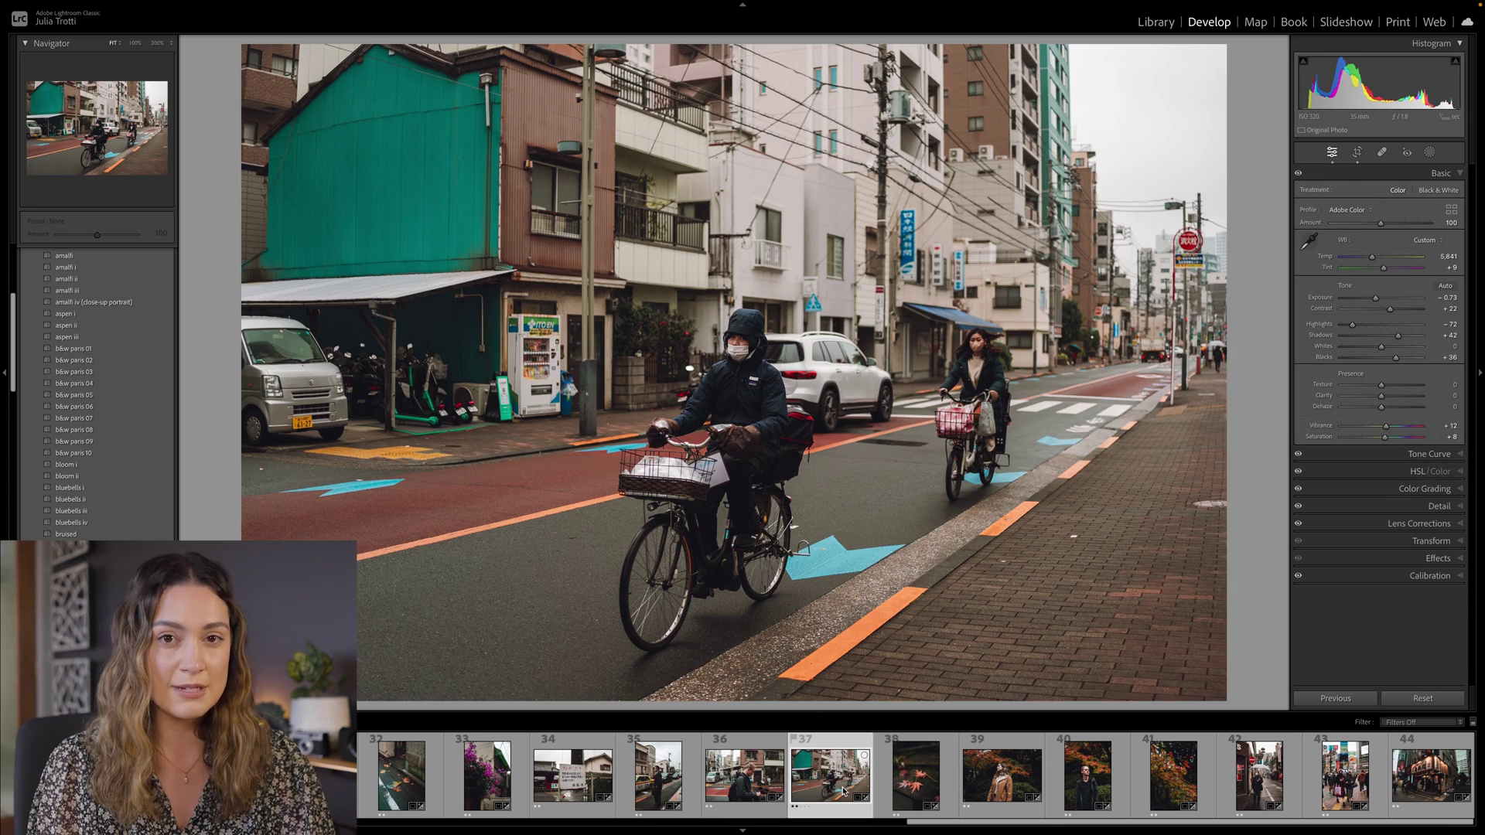
{"action": "key", "text": "r"}
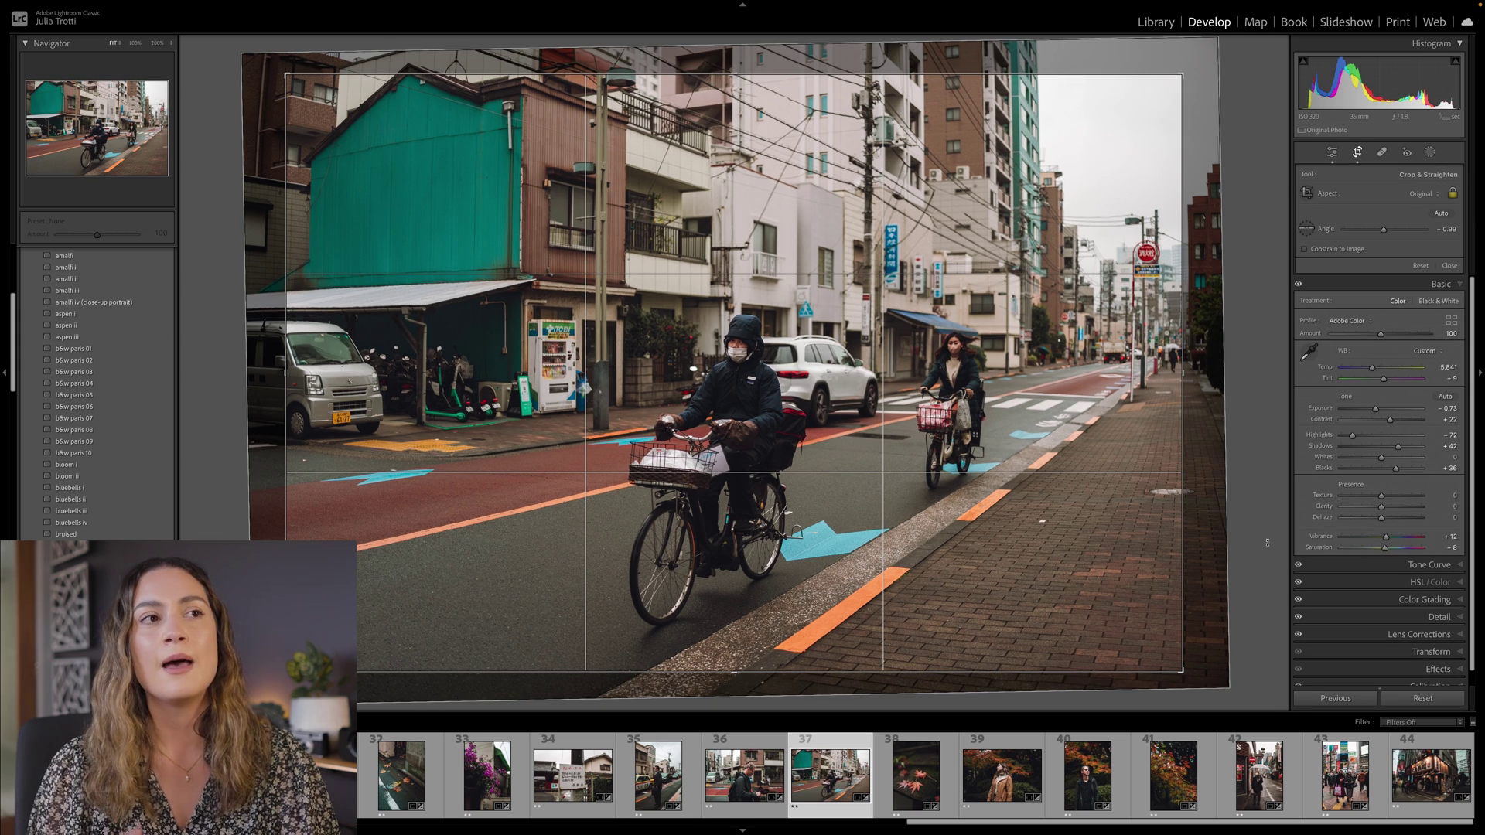
Apply the -0.54 straightened crop on the vertical shopping-street photo and view its original.
{"action": "key", "text": "Left"}
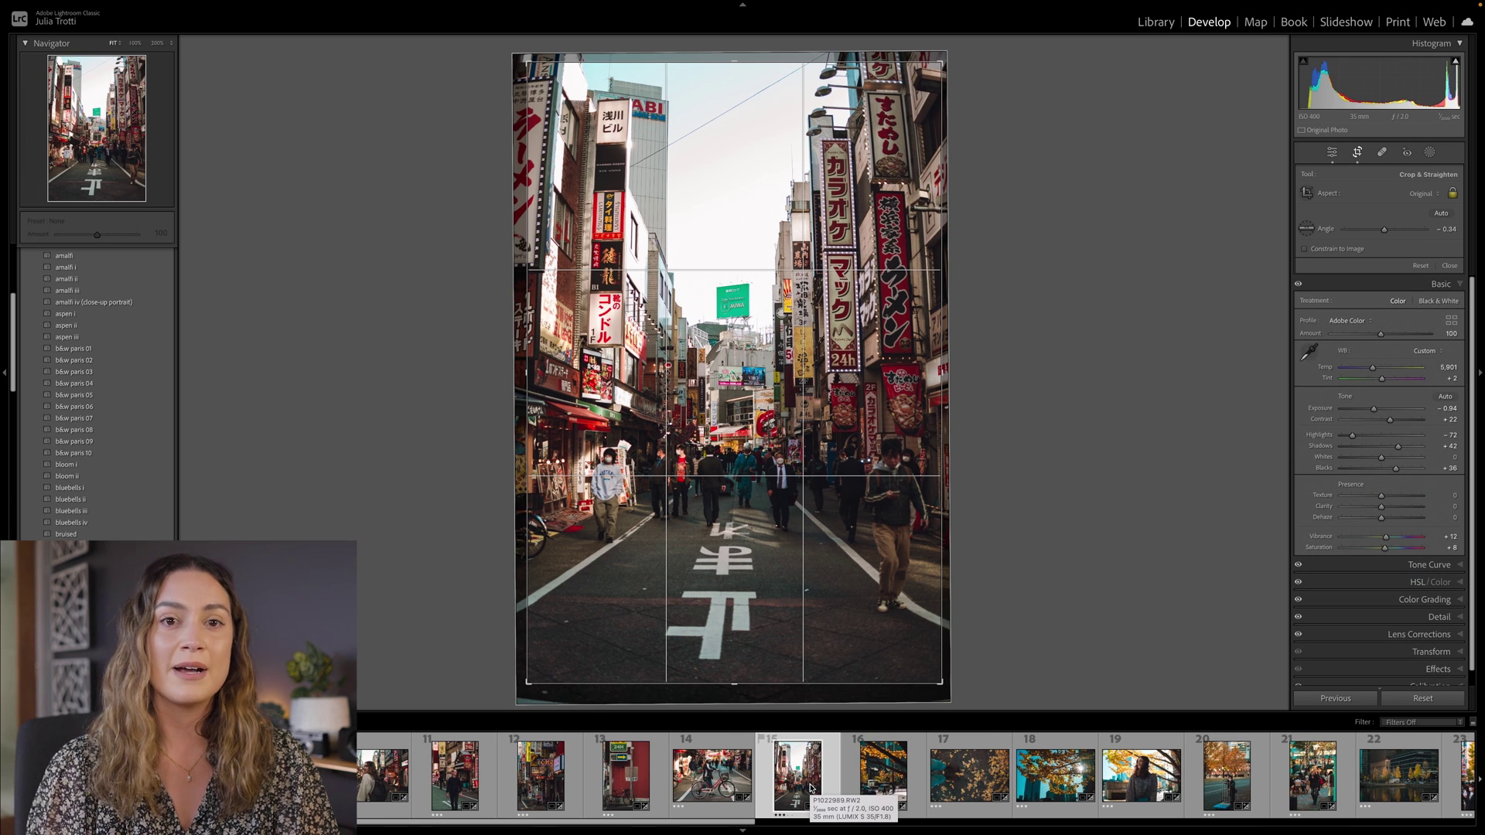
{"action": "key", "text": "r"}
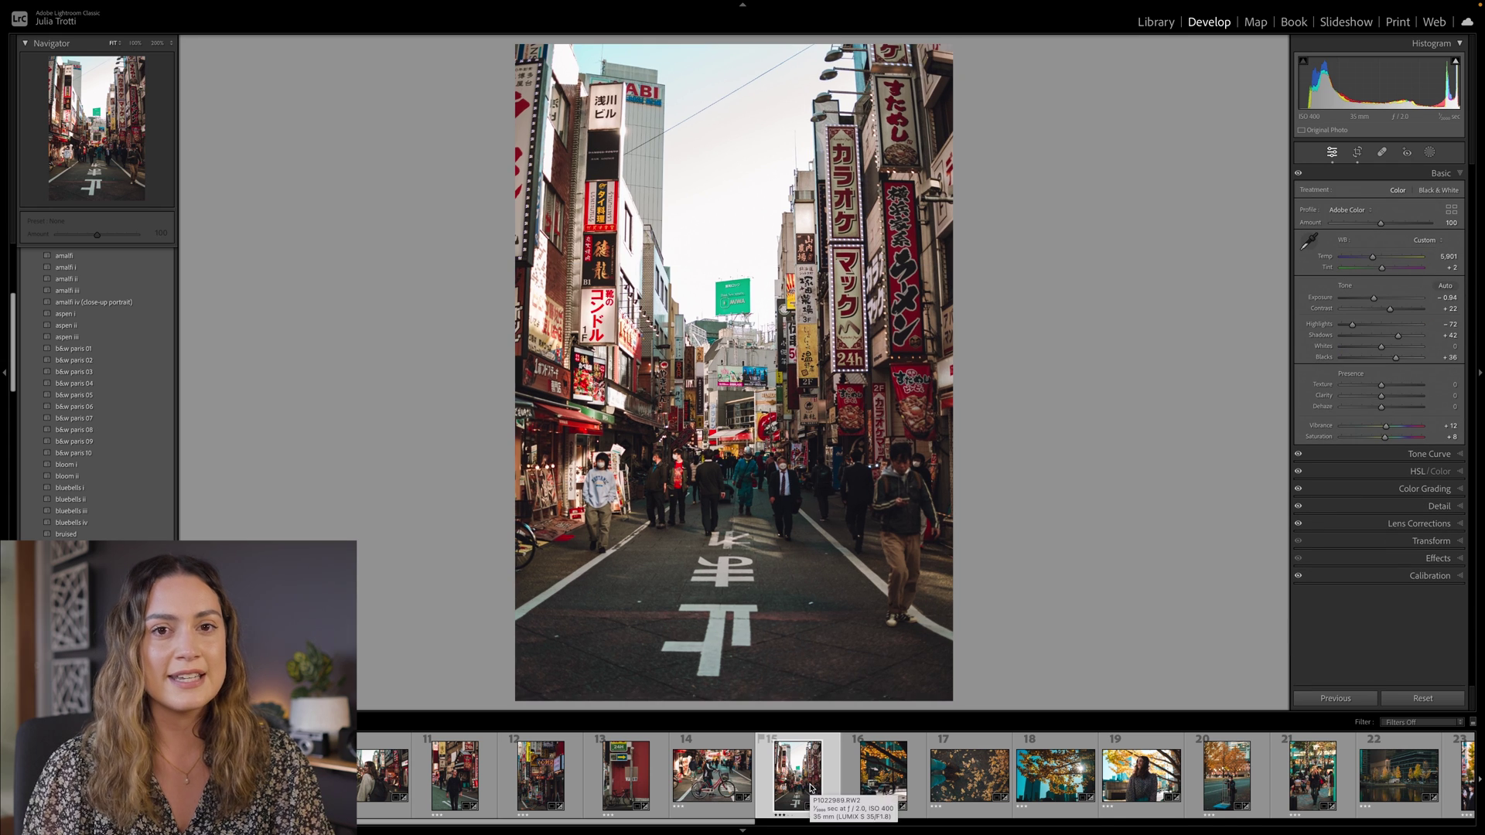
{"action": "key", "text": "backslash"}
{"action": "key", "text": "backslash"}
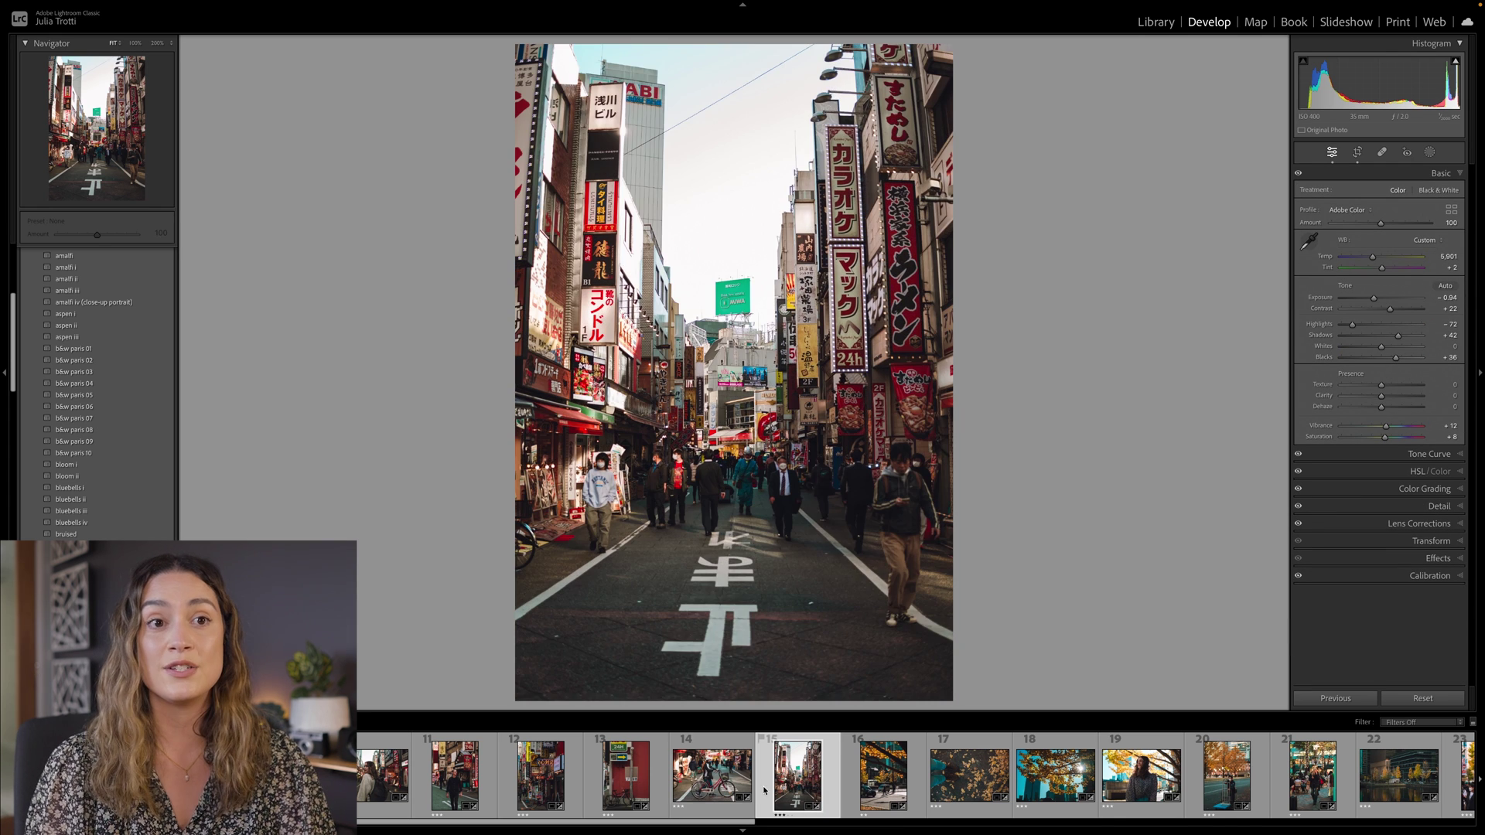